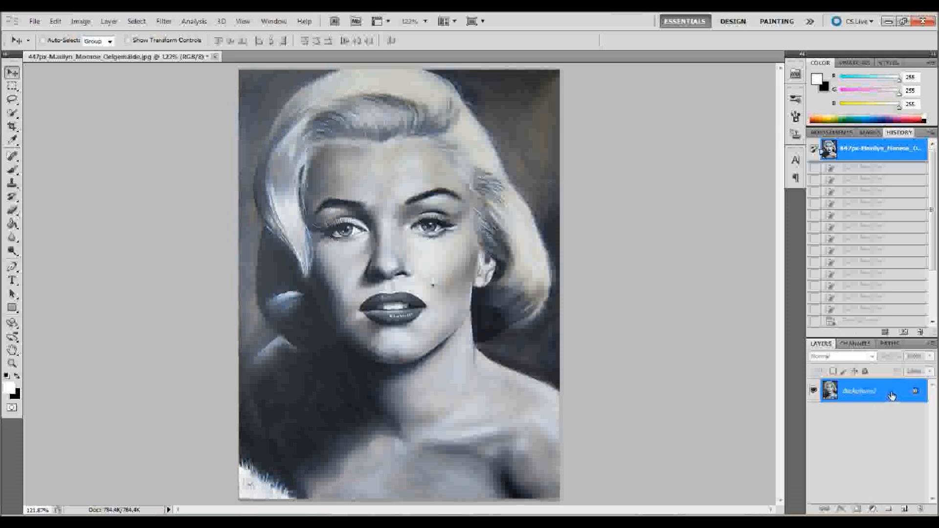
- Duplicate the Background layer, hide the original, and make the copy the active layer
left_click_drag(892, 395, 906, 509)
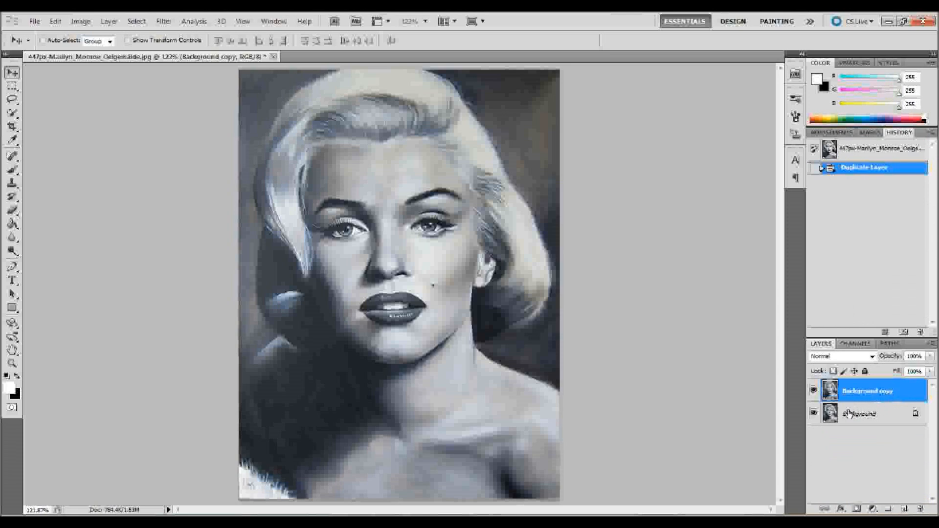
left_click(875, 416)
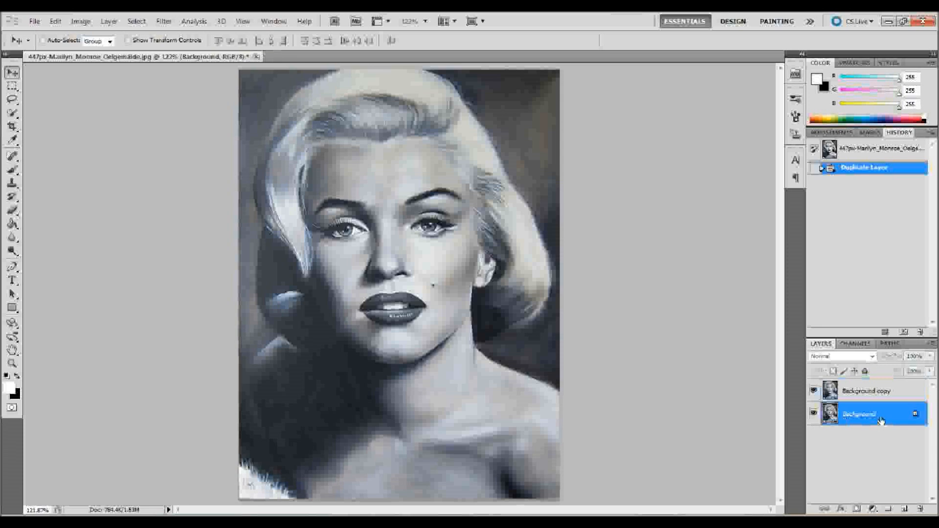
left_click(812, 413)
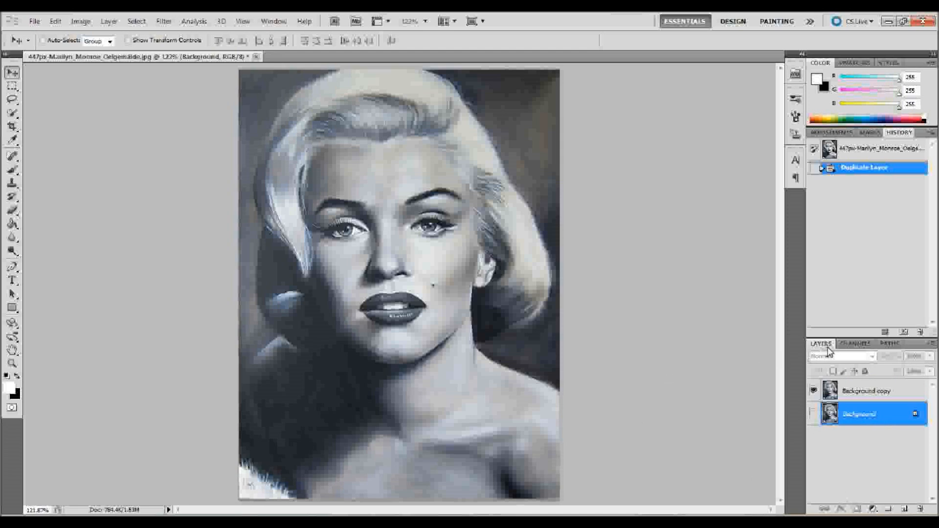
left_click(267, 21)
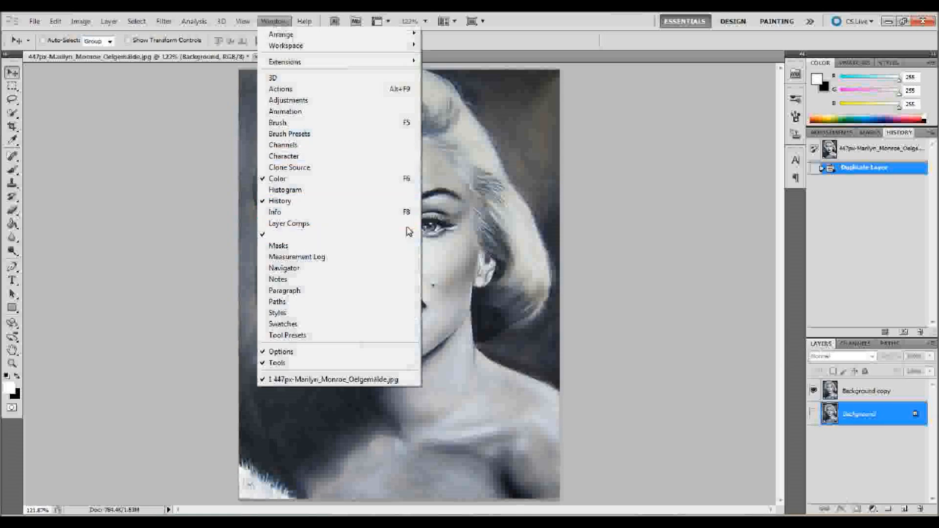
left_click(687, 335)
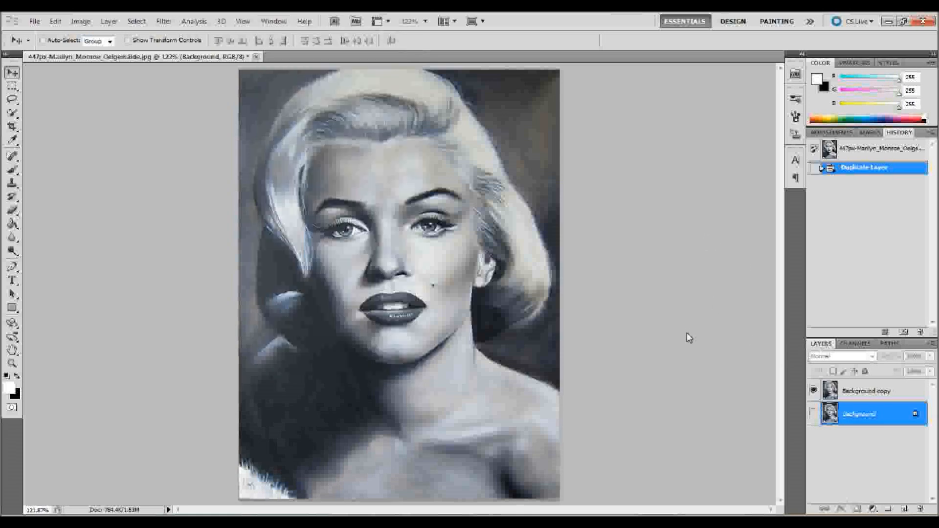
left_click(888, 396)
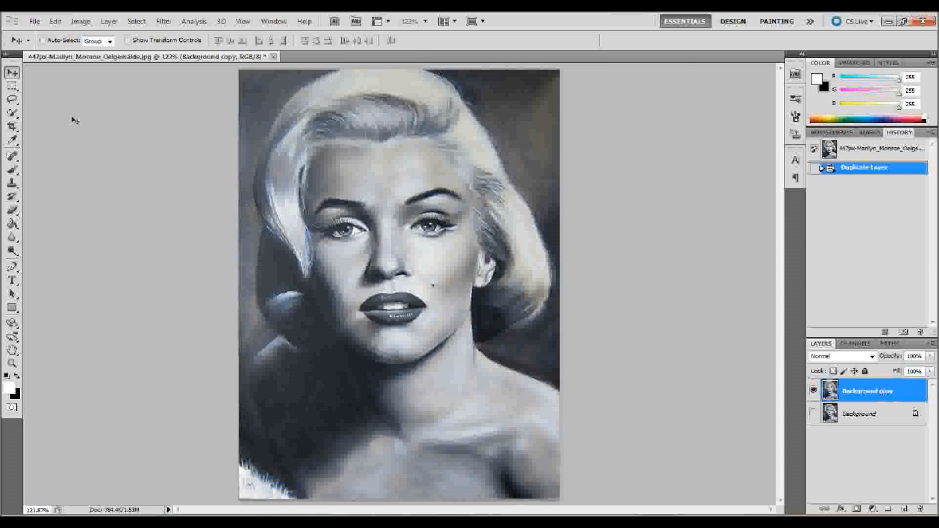
- Use the Quick Selection tool to select the dark backdrop on both sides of the woman
left_click(15, 115)
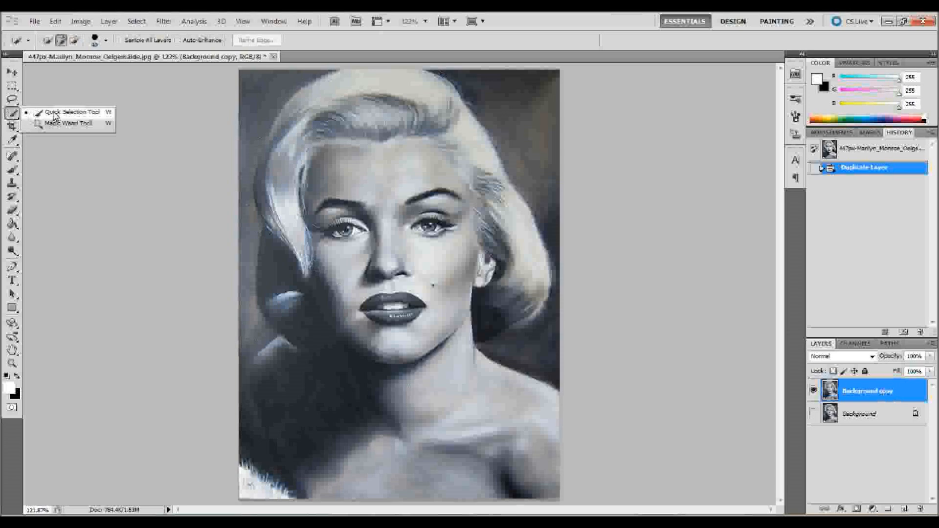
left_click(52, 115)
mouse_move(249, 88)
left_mouse_down()
mouse_move(245, 80)
mouse_move(229, 146)
mouse_move(229, 419)
mouse_move(233, 454)
mouse_move(267, 488)
left_mouse_up()
mouse_move(527, 351)
left_mouse_down()
mouse_move(542, 288)
mouse_move(544, 179)
mouse_move(502, 95)
mouse_move(491, 100)
left_mouse_up()
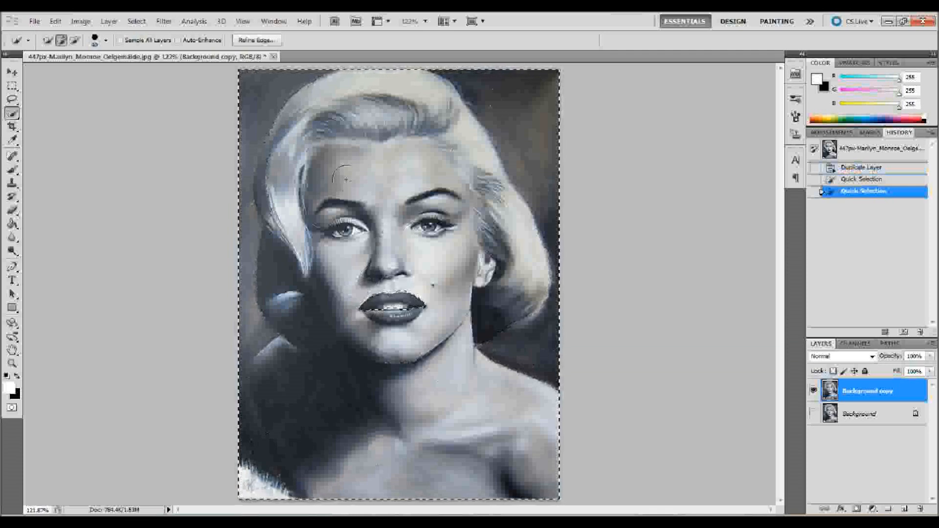
- Subtract the woman's face, hair and shoulders from the selection and refine its edge around the shadowed shoulder and lower hair curl
mouse_move(345, 178)
left_mouse_down()
mouse_move(361, 125)
mouse_move(349, 110)
mouse_move(305, 110)
mouse_move(273, 157)
mouse_move(271, 249)
mouse_move(293, 323)
mouse_move(311, 331)
mouse_move(348, 323)
mouse_move(407, 241)
mouse_move(483, 223)
mouse_move(535, 285)
mouse_move(514, 316)
mouse_move(460, 321)
mouse_move(488, 415)
mouse_move(508, 433)
mouse_move(424, 464)
mouse_move(373, 453)
mouse_move(275, 391)
left_mouse_up()
left_click(268, 383)
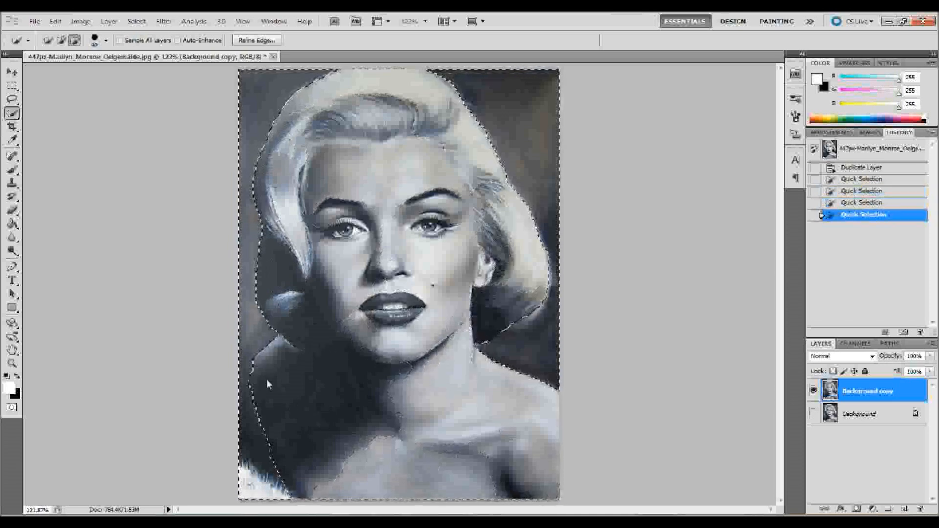
left_click(266, 371)
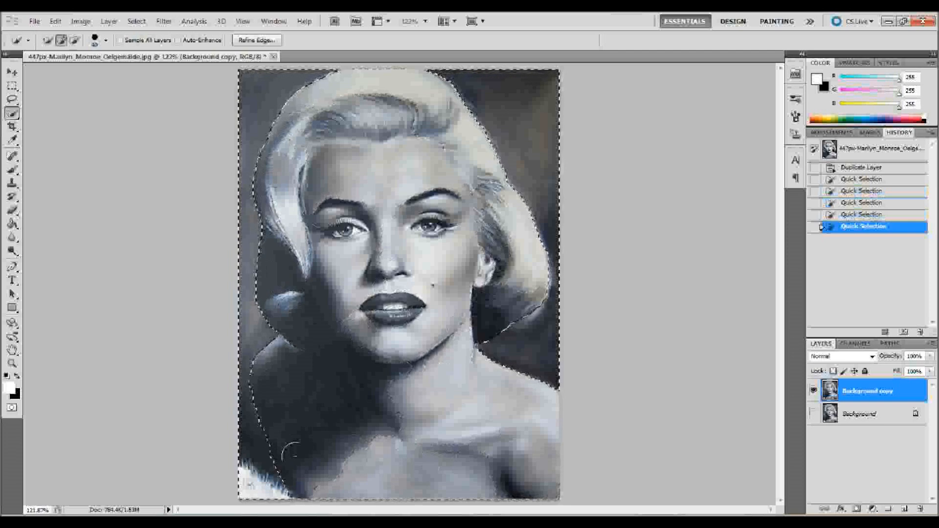
left_click_drag(512, 312, 515, 310)
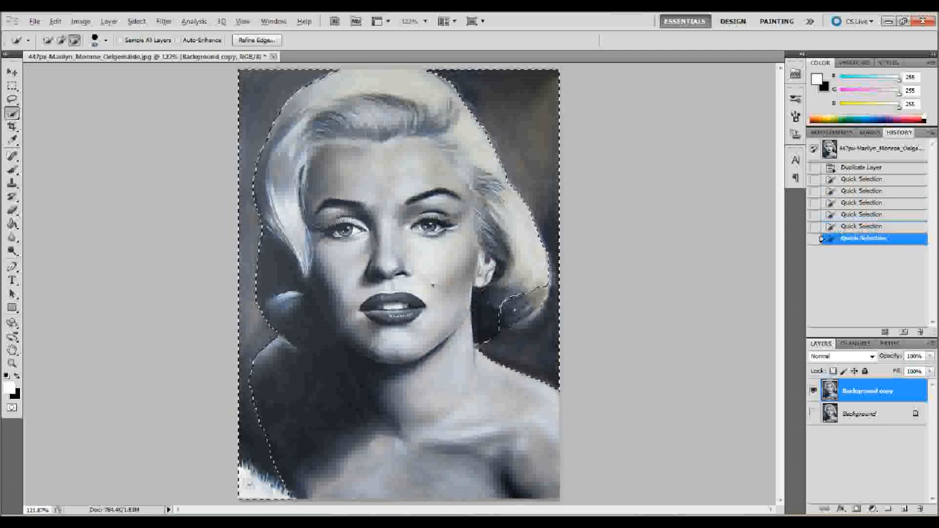
left_click(514, 310, "alt")
left_click(509, 312, "alt")
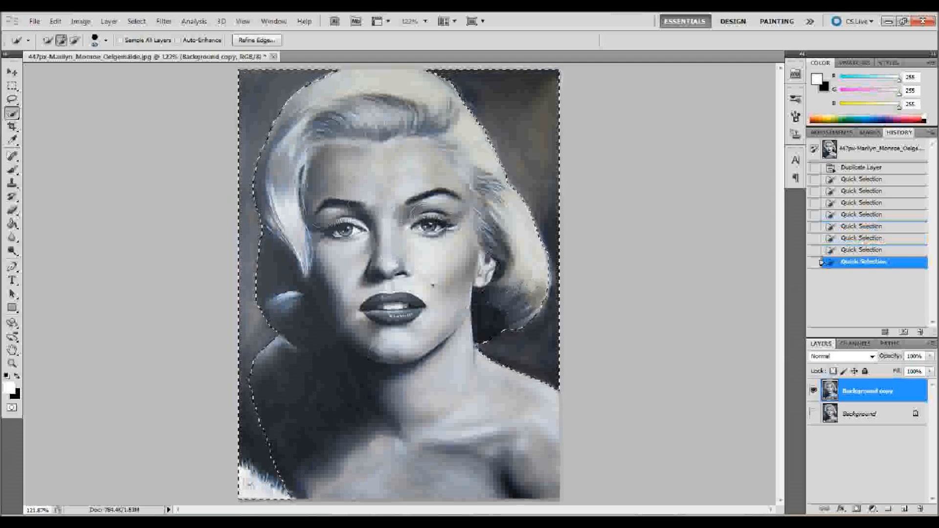
- Invert the selection to cover the woman and add it as a layer mask on the Background copy layer
double_click(138, 17)
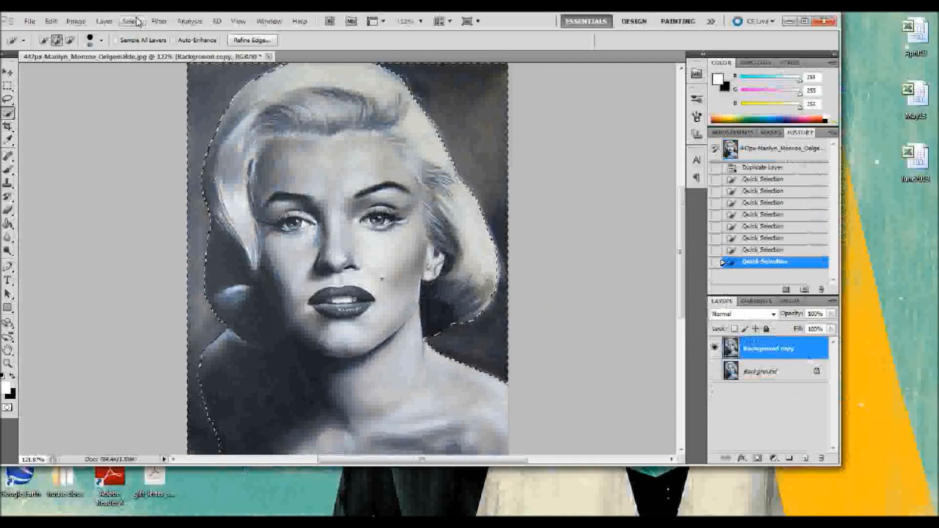
double_click(153, 13)
left_click(137, 21)
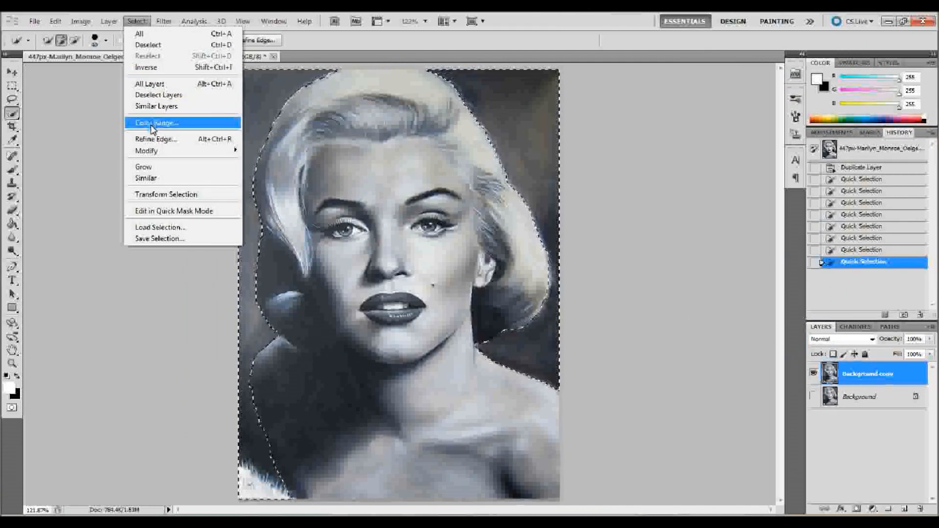
left_click(165, 68)
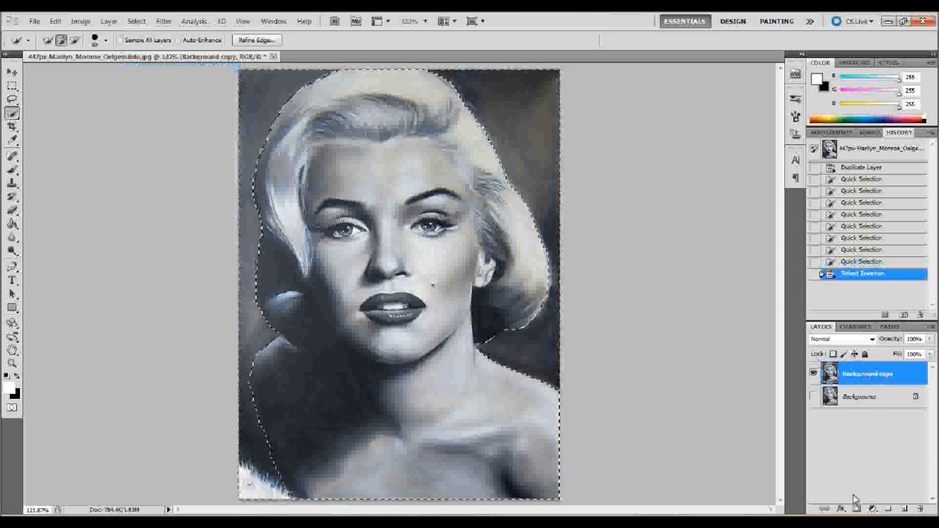
left_click(856, 509)
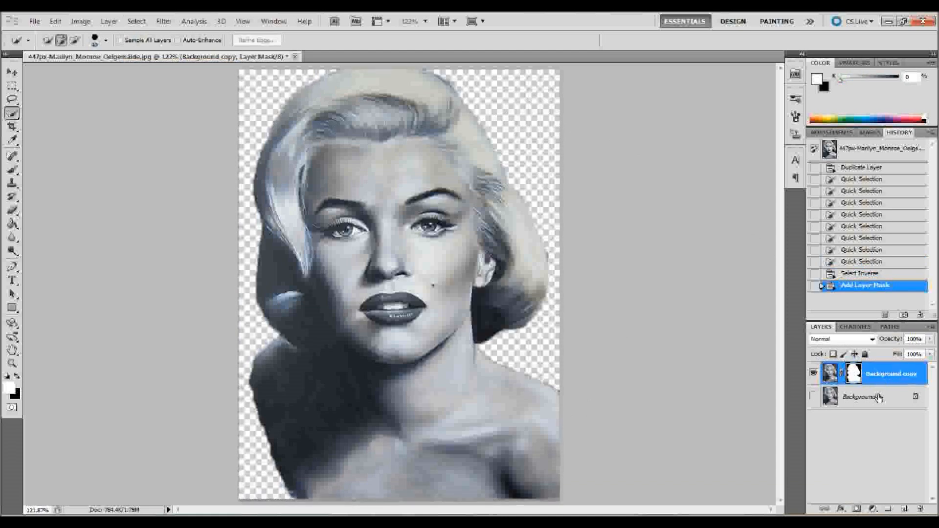
- Add a new layer beneath the masked portrait and fill it with white using the Paint Bucket
left_click(905, 510)
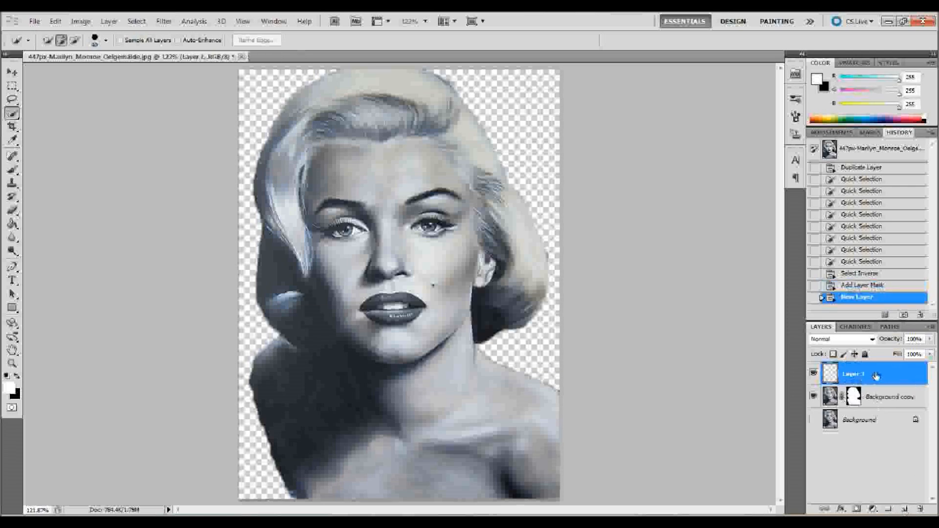
left_click_drag(885, 377, 885, 404)
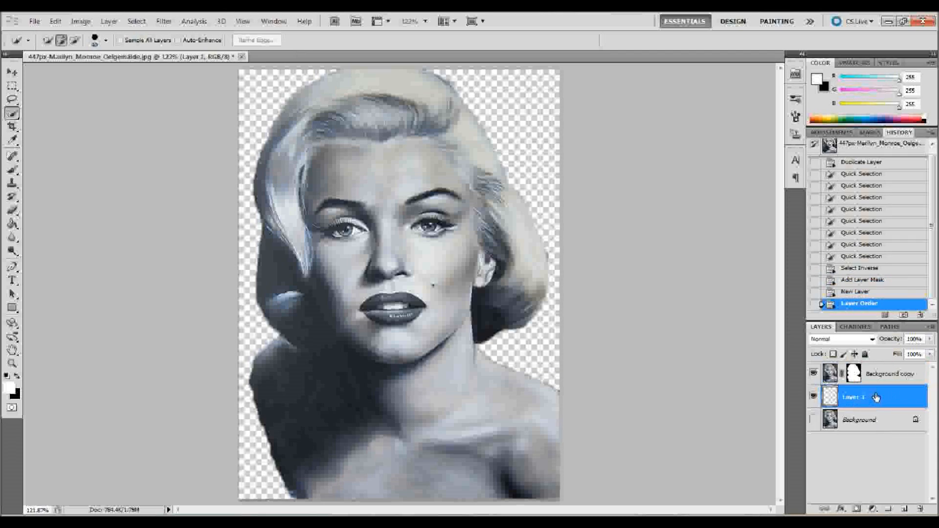
left_click(9, 225)
left_click(259, 96)
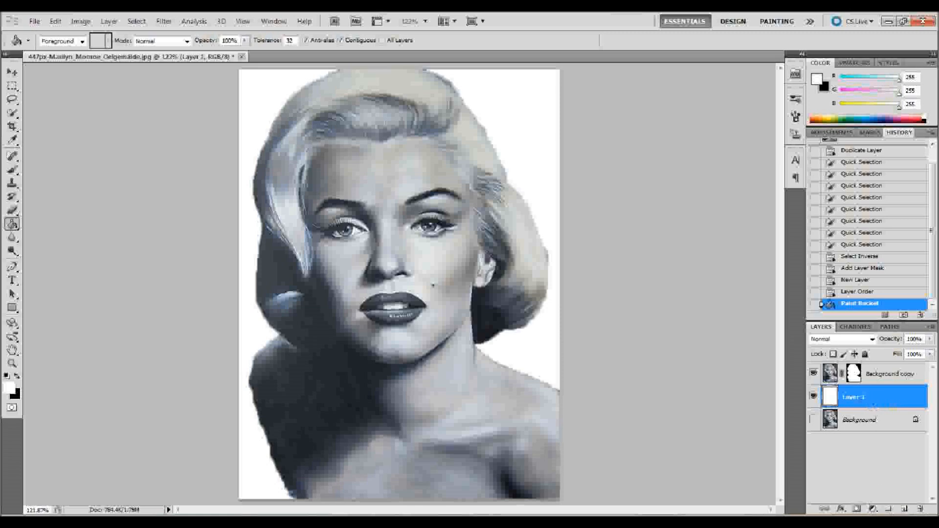
- Add a Solid Color fill layer in bright cyan (#31f3ff) between the white layer and the masked portrait
left_click(873, 510)
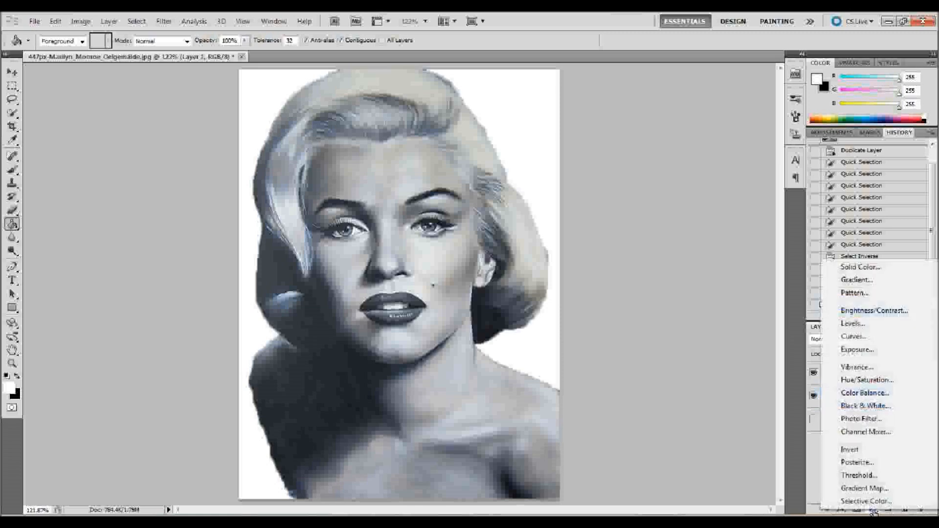
left_click(859, 268)
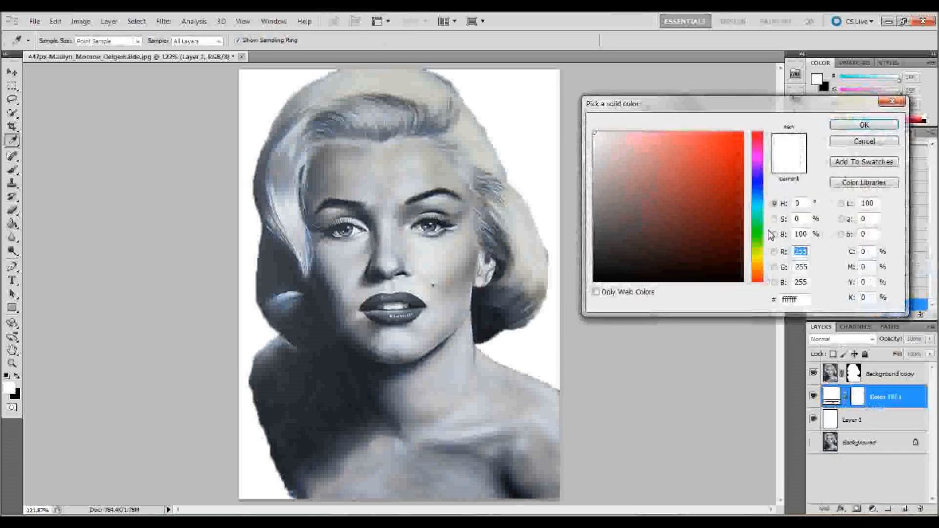
left_click(667, 137)
left_click(687, 143)
left_click(702, 177)
left_click(759, 211)
left_click_drag(759, 212, 760, 211)
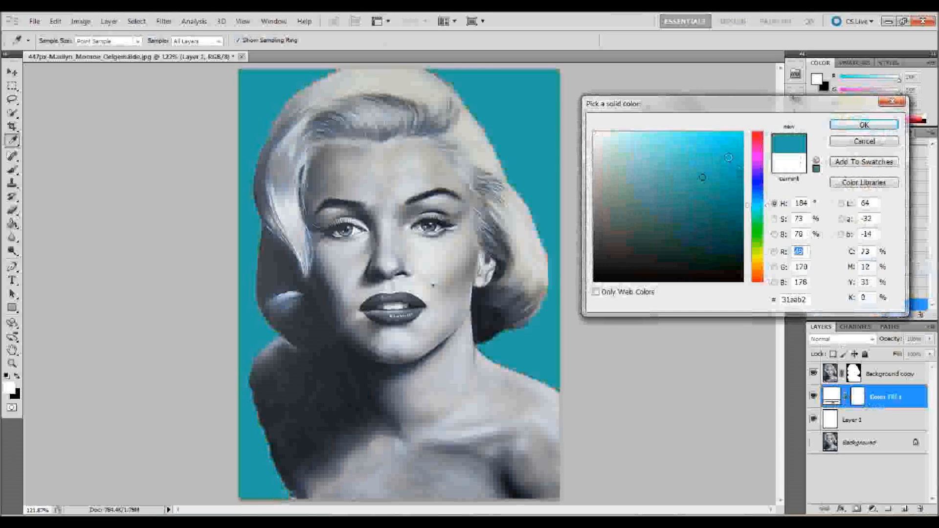
left_click(714, 132)
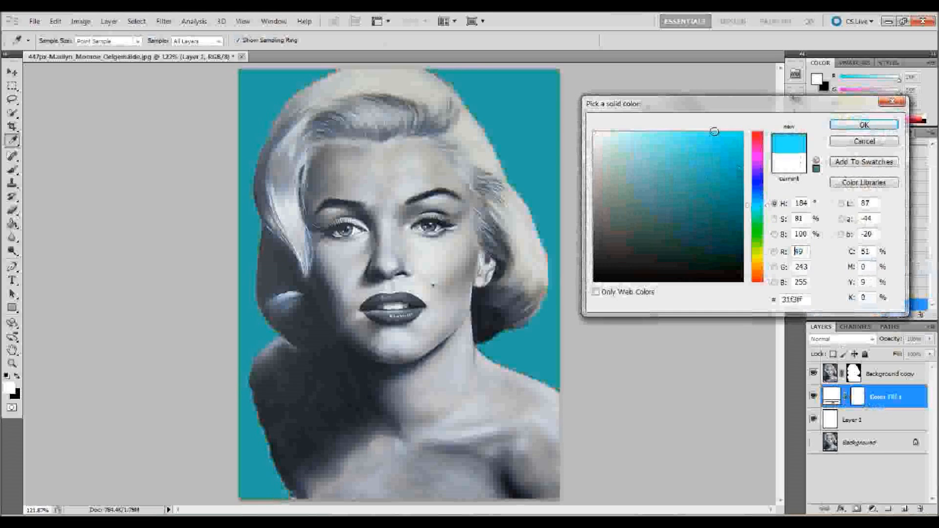
left_click(864, 125)
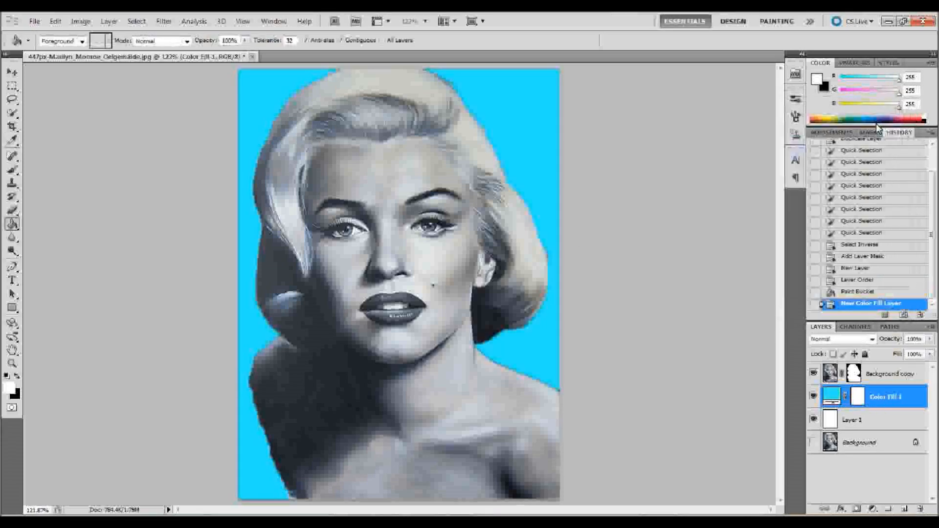
- Convert the Background copy layer to a smart object and rasterize it to merge its mask into the layer
left_click(901, 374)
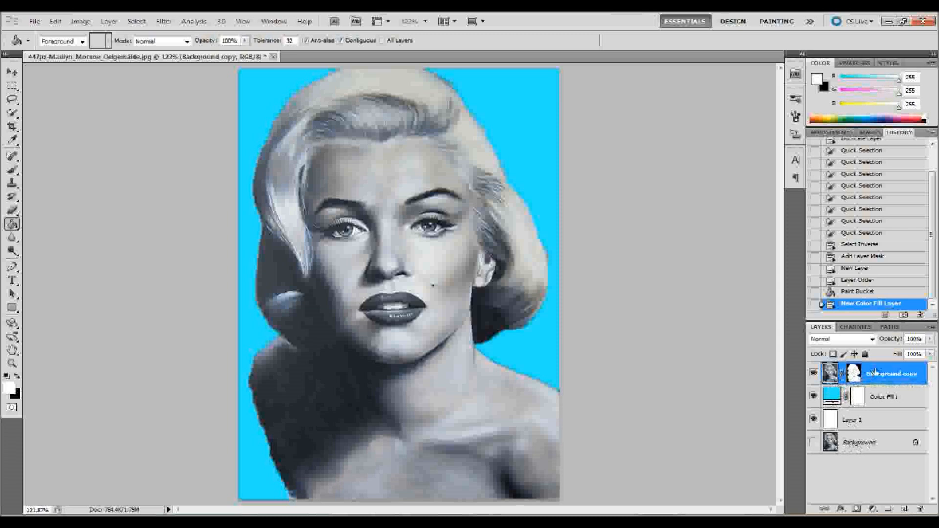
left_click(112, 22)
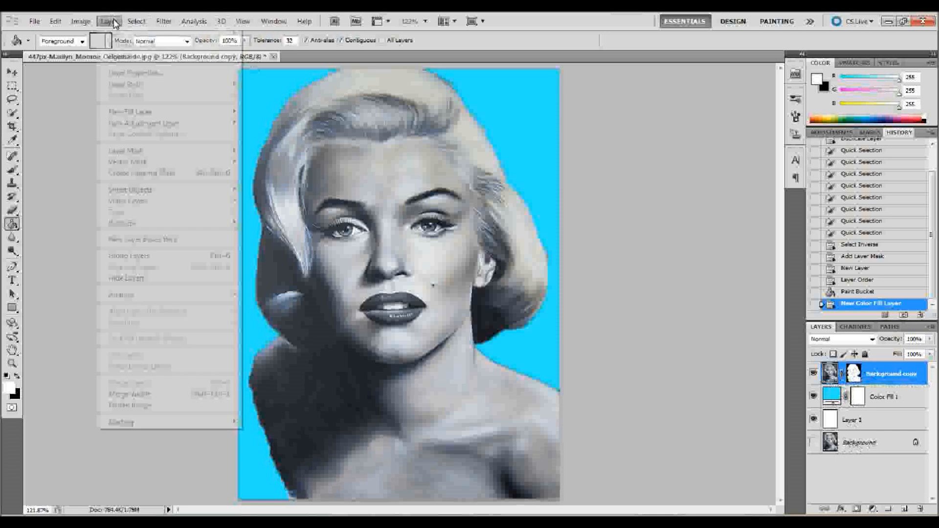
mouse_move(229, 230)
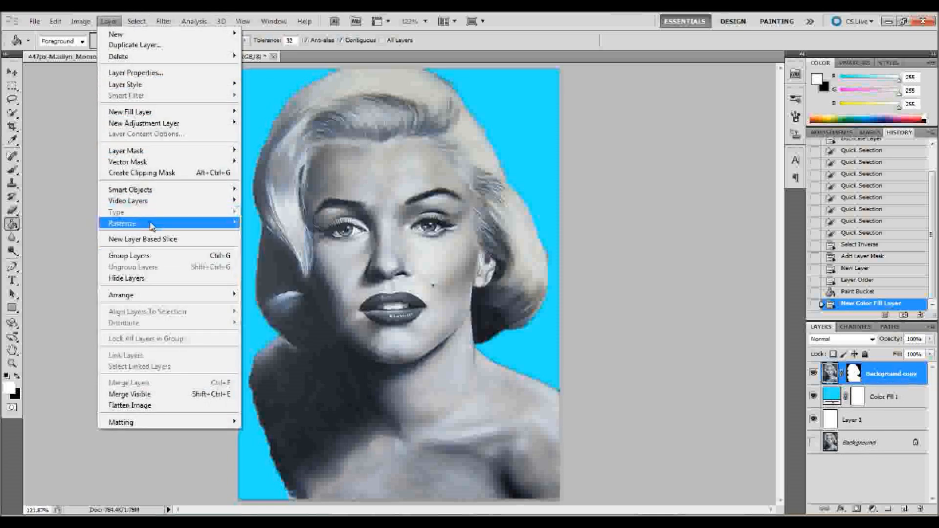
mouse_move(169, 196)
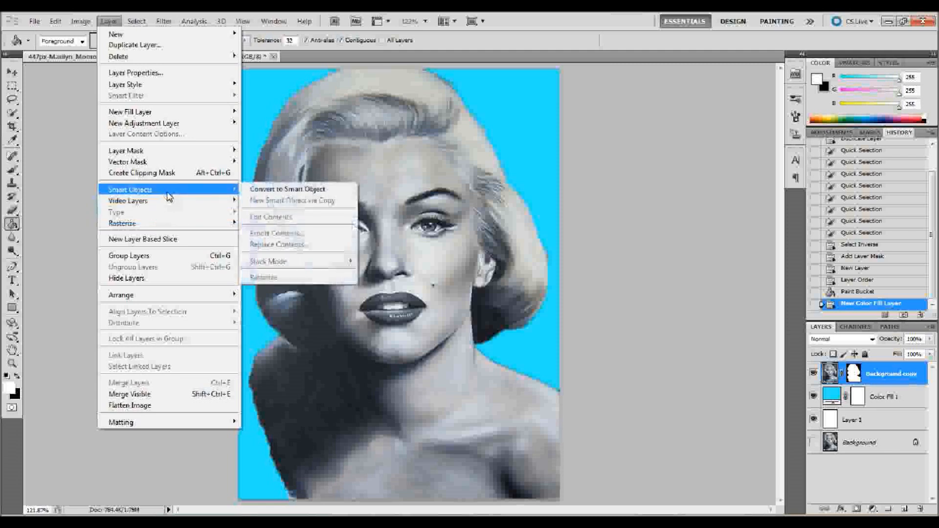
left_click(278, 195)
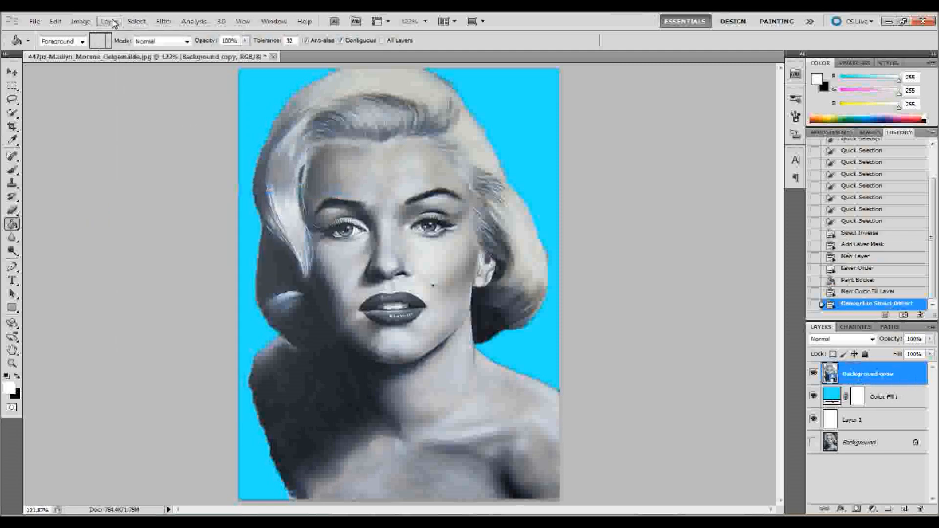
left_click(108, 21)
mouse_move(137, 223)
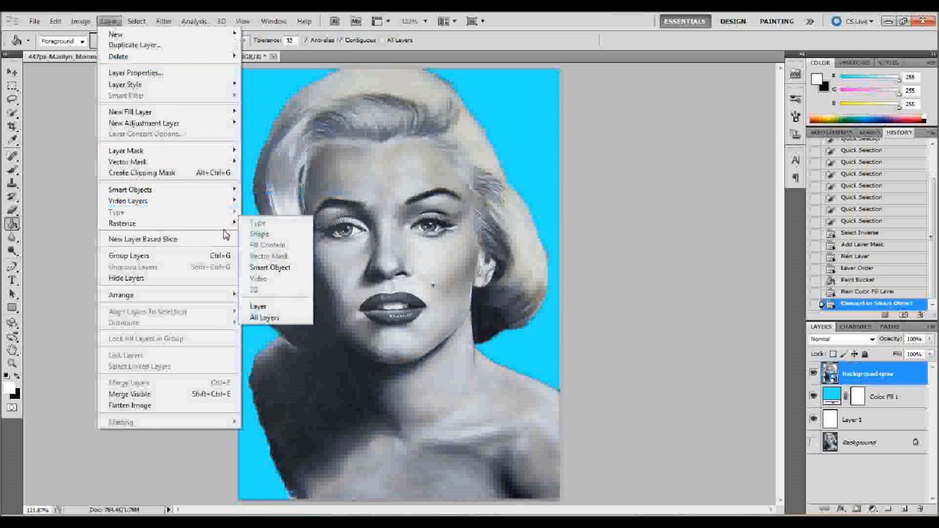
left_click(263, 266)
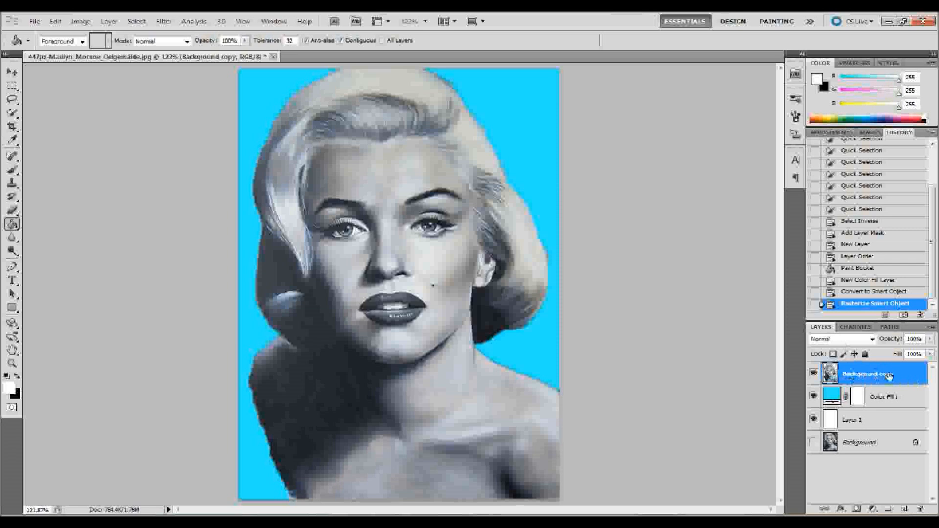
- Apply a Threshold adjustment at level 137 to the cut-out portrait on the Background copy layer
left_click(81, 22)
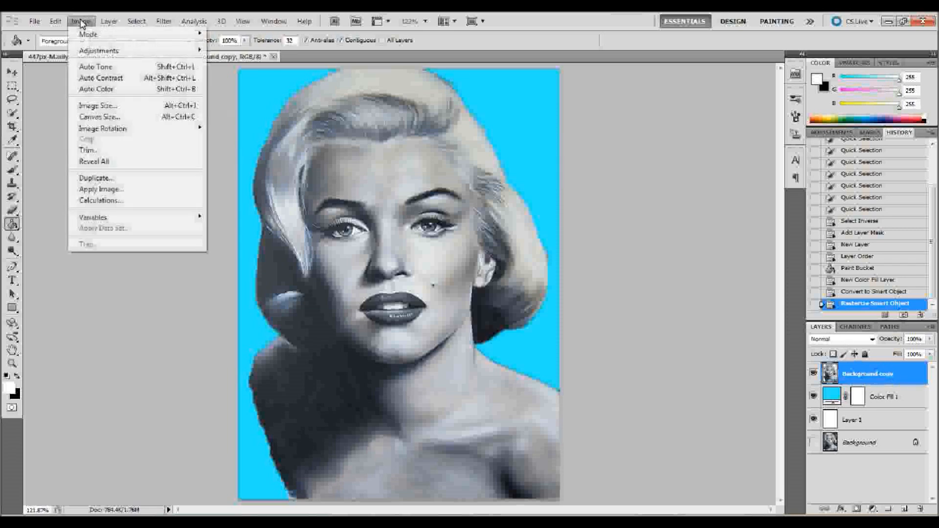
mouse_move(164, 51)
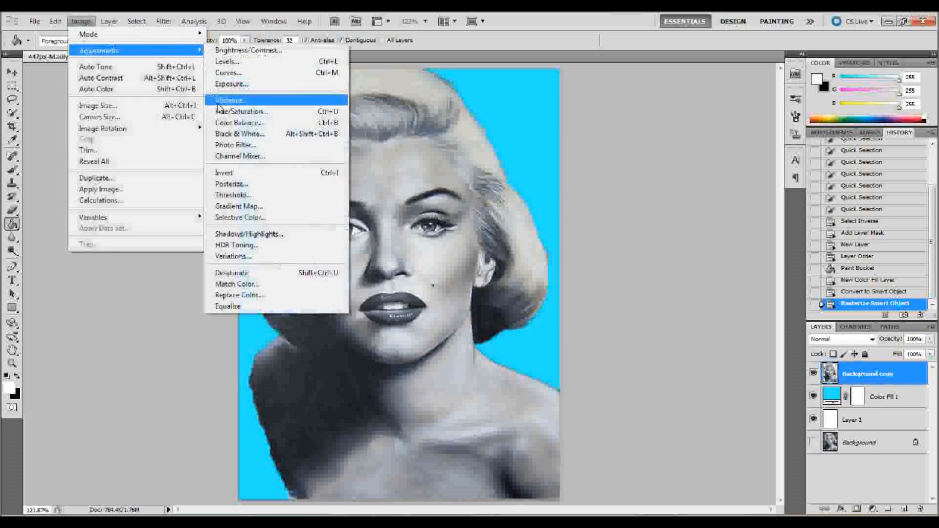
left_click(233, 195)
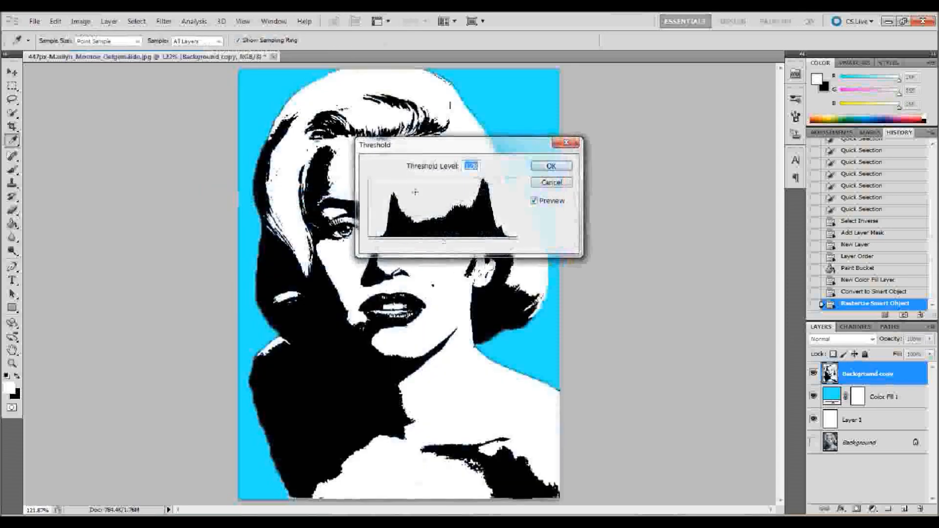
left_click_drag(438, 149, 711, 115)
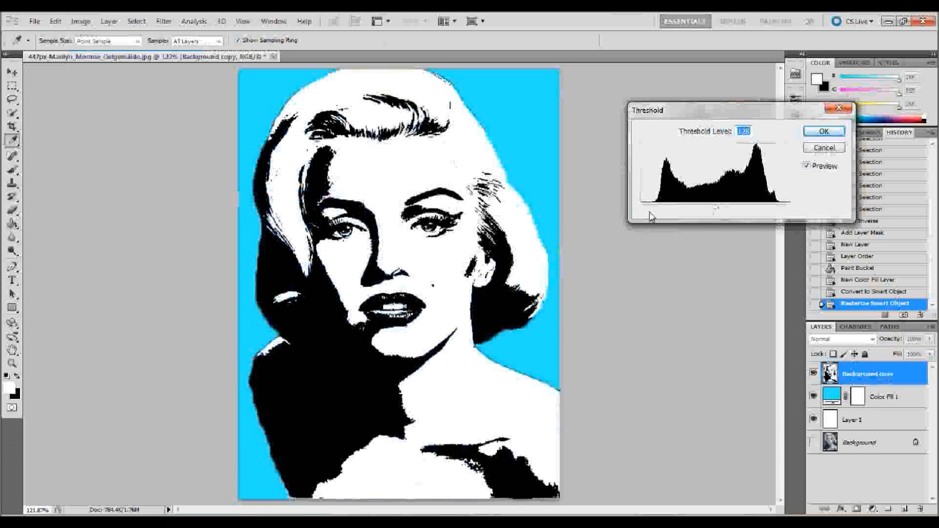
left_click_drag(717, 211, 722, 212)
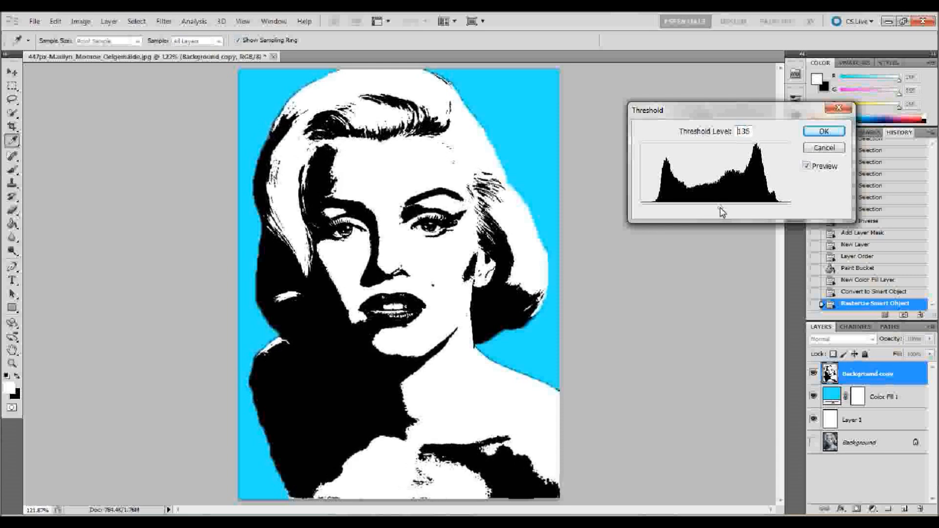
left_click_drag(720, 212, 719, 211)
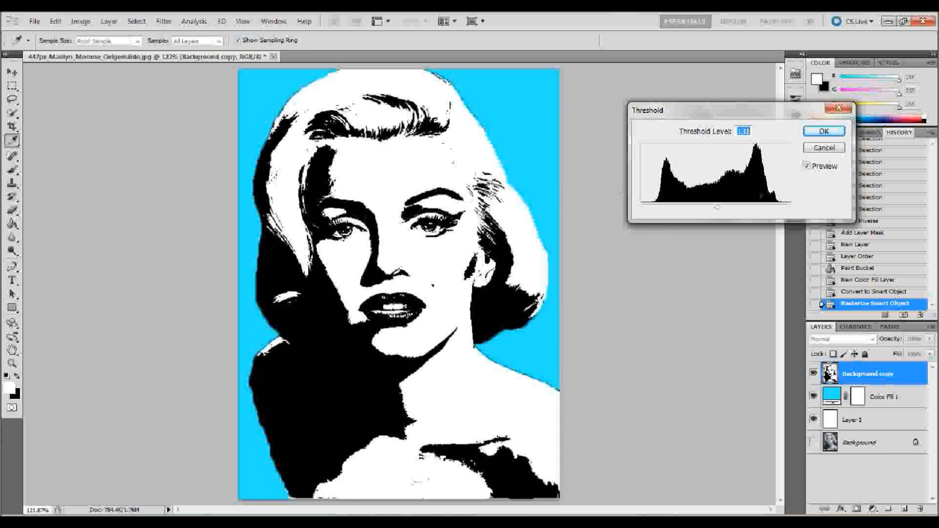
left_click_drag(719, 211, 723, 211)
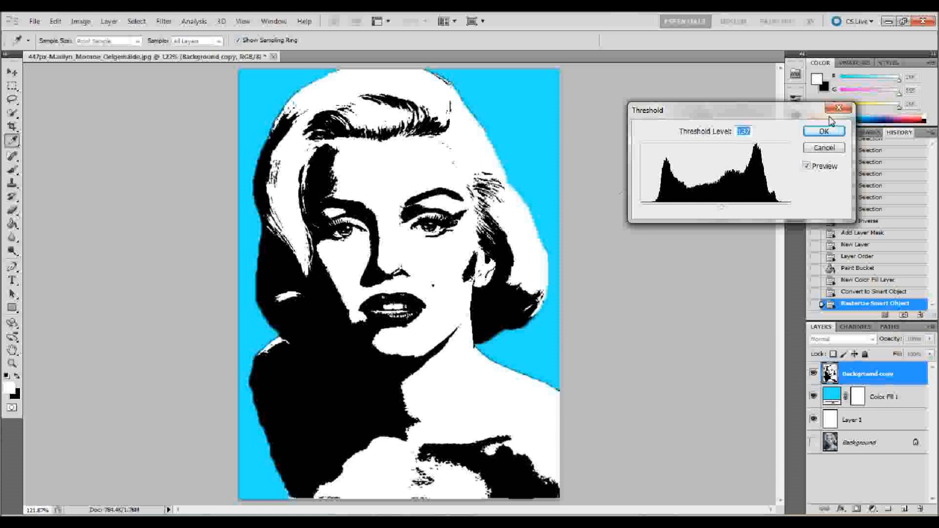
left_click(823, 132)
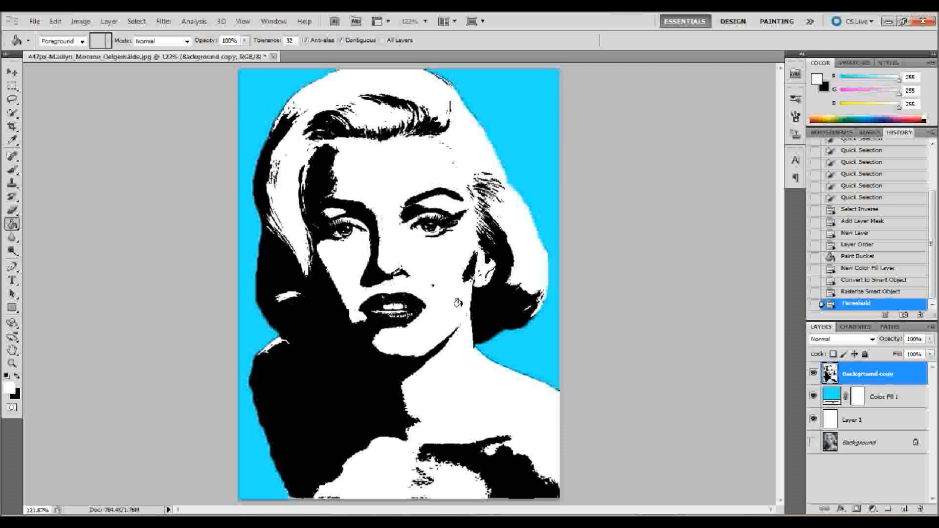
left_click(12, 73)
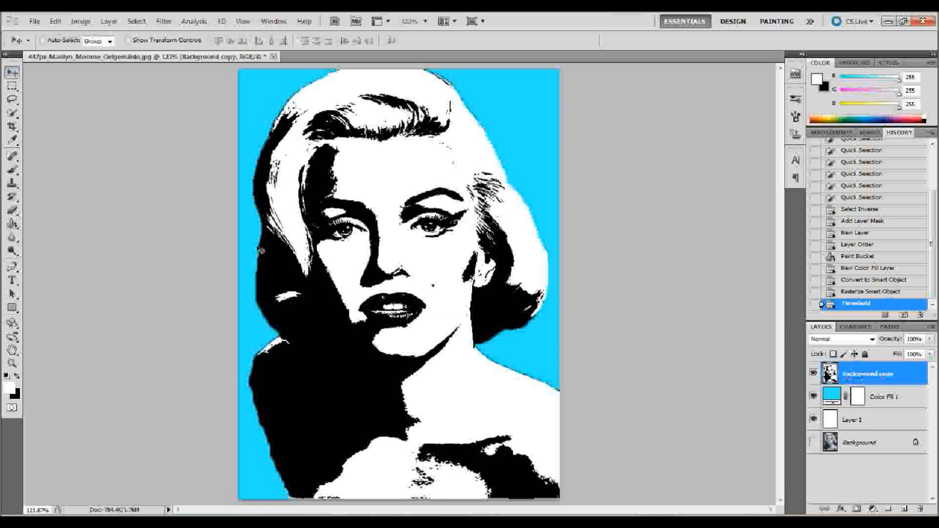
left_click(12, 113)
mouse_move(283, 145)
left_mouse_down()
mouse_move(282, 115)
mouse_move(298, 260)
mouse_move(387, 118)
mouse_move(364, 102)
mouse_move(435, 125)
mouse_move(473, 157)
mouse_move(506, 268)
mouse_move(502, 289)
left_mouse_up()
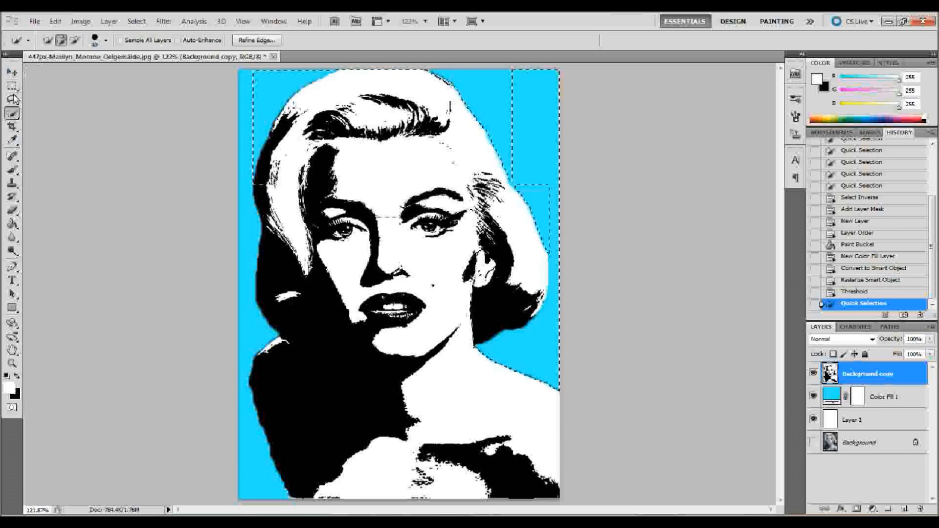
key("m")
key("ctrl+d")
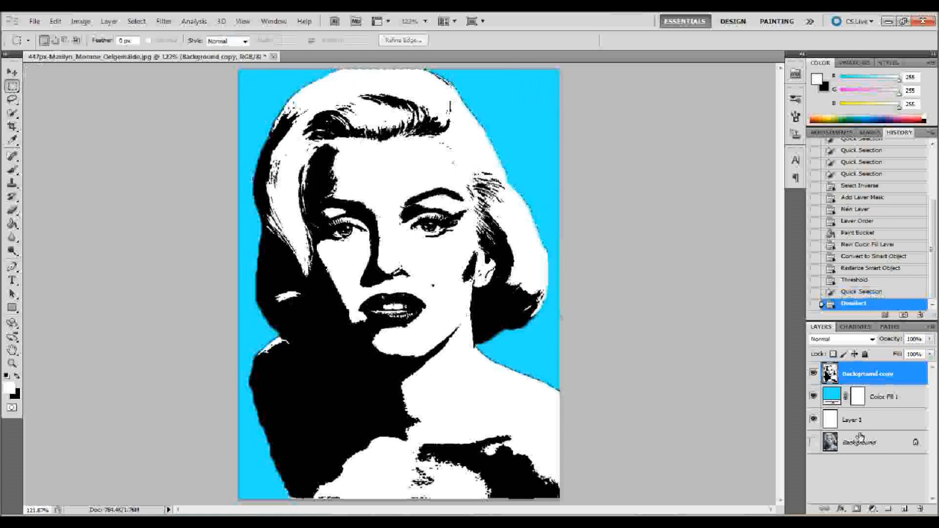
- Show only the original Background layer and roughly select the woman's hair with the Quick Selection tool
left_click(844, 444)
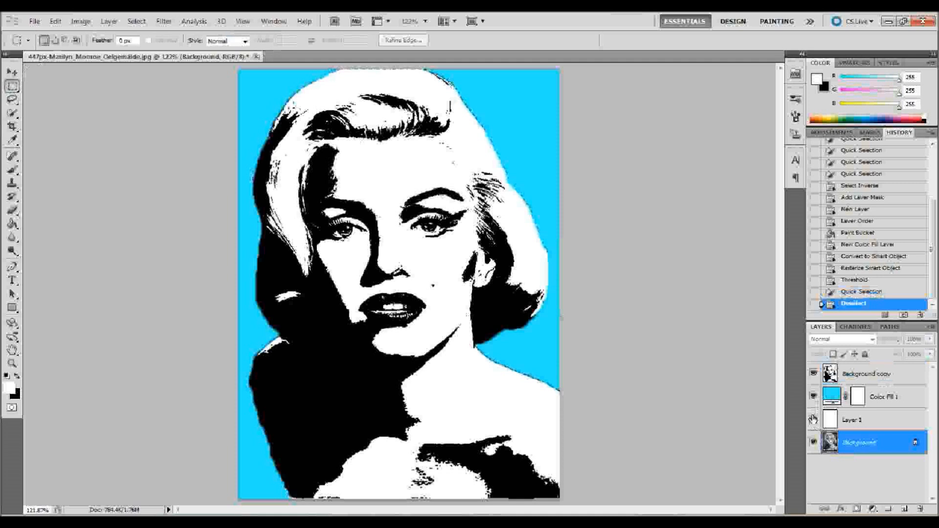
left_click_drag(813, 421, 813, 379)
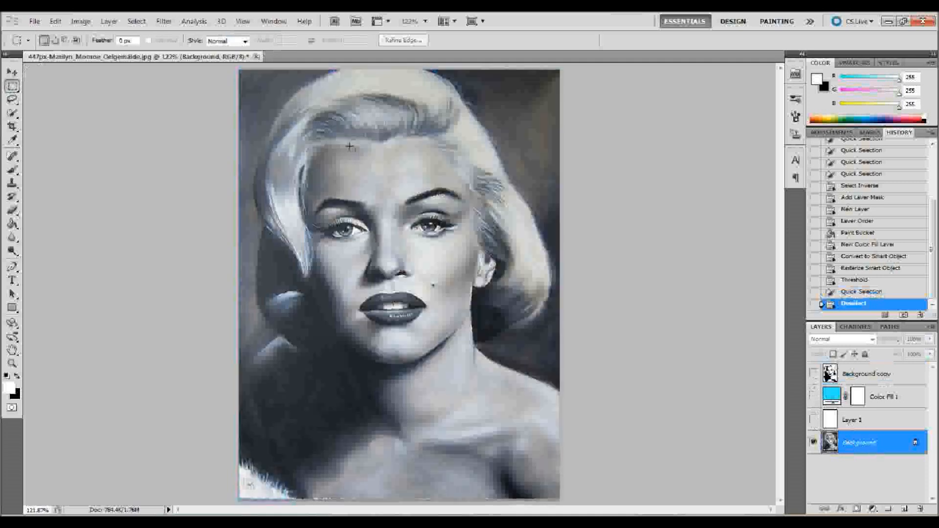
left_click(12, 113)
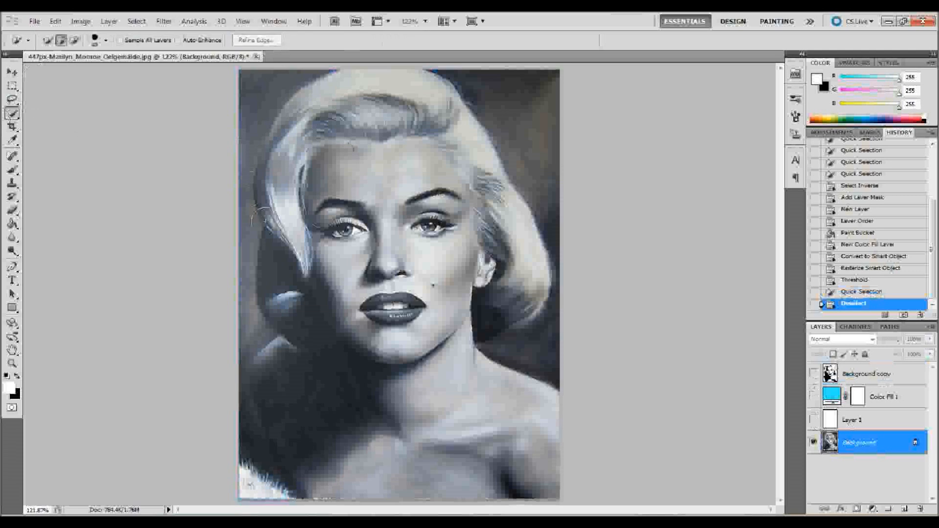
left_click_drag(284, 311, 282, 294)
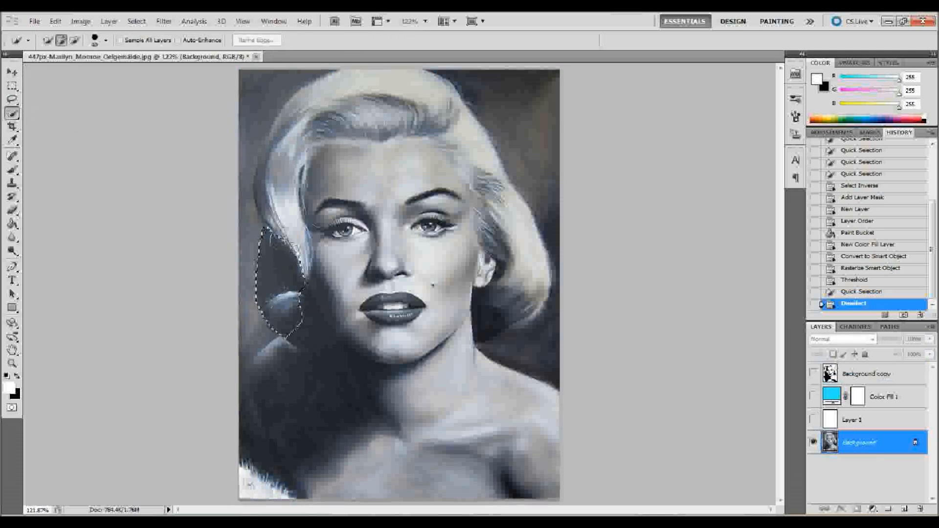
mouse_move(283, 174)
left_mouse_down()
mouse_move(306, 117)
mouse_move(337, 103)
mouse_move(484, 131)
mouse_move(525, 264)
mouse_move(509, 260)
mouse_move(495, 229)
mouse_move(506, 186)
left_mouse_up()
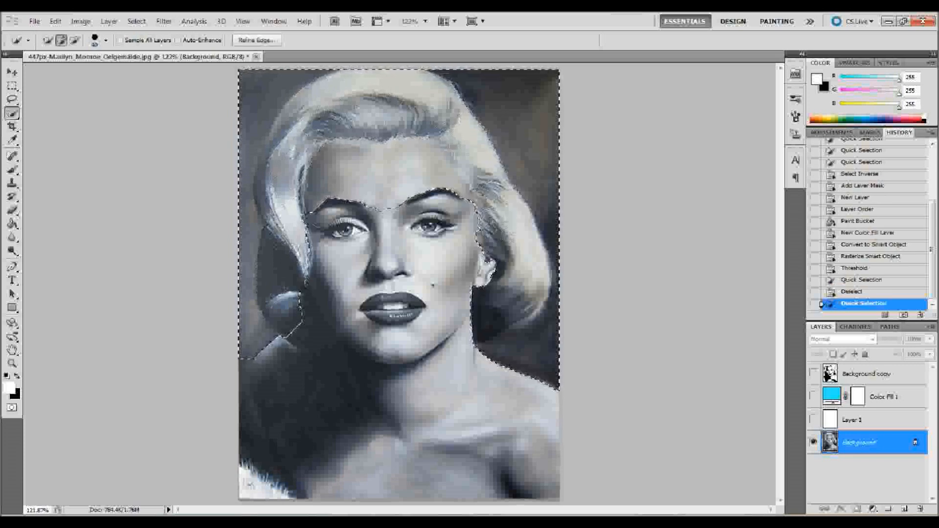
- Subtract the dark backdrop on both sides of the head from the hair selection
left_click(518, 129, "alt")
left_click(548, 343, "alt")
left_click(539, 362, "alt")
left_click(534, 374, "alt")
left_click(542, 381, "alt")
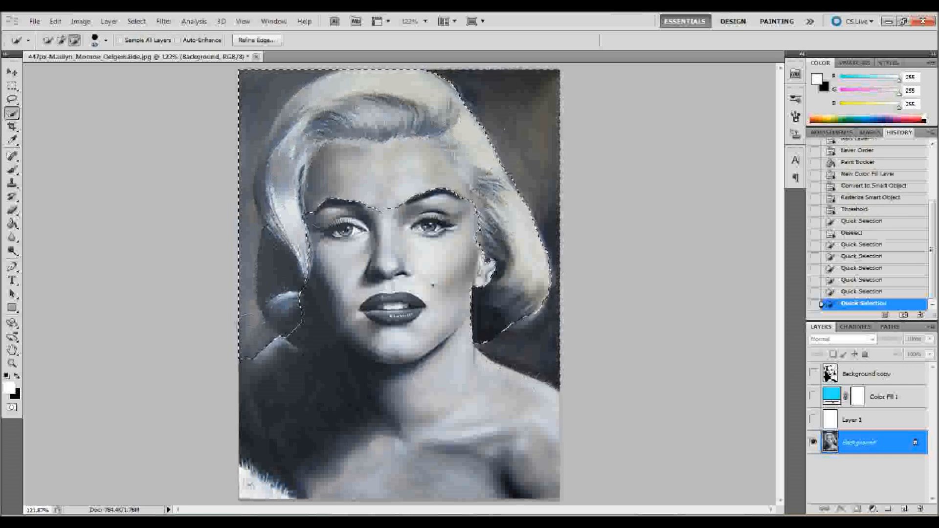
left_click(240, 327, "alt")
left_click(231, 245, "alt")
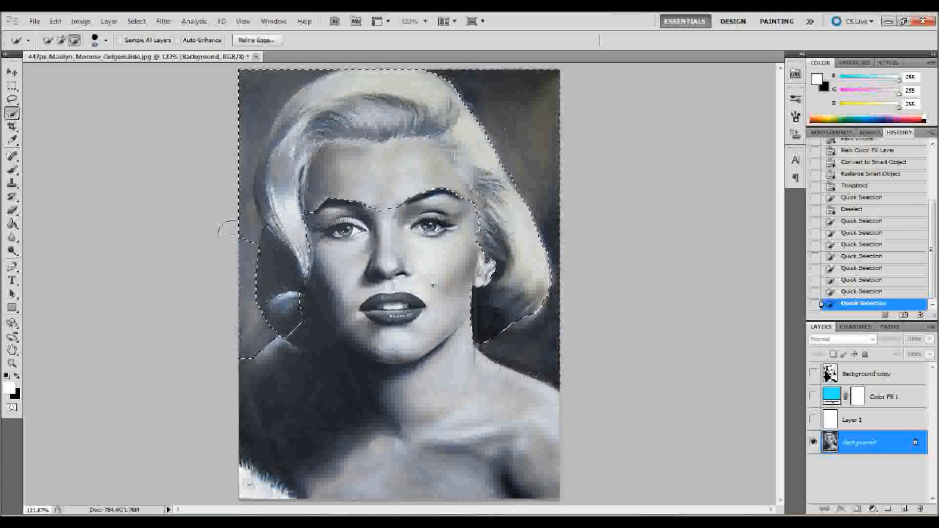
left_click(230, 131, "alt")
left_click(255, 76, "alt")
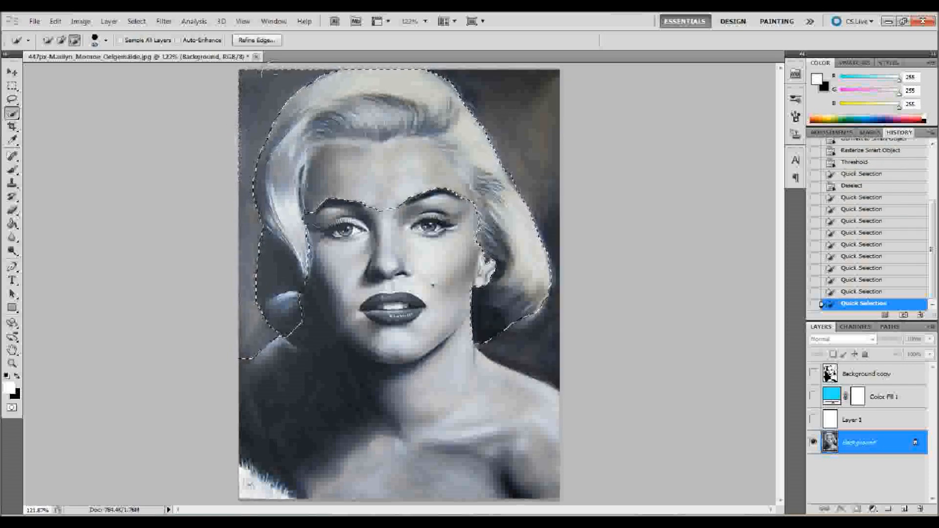
left_click(246, 349, "alt")
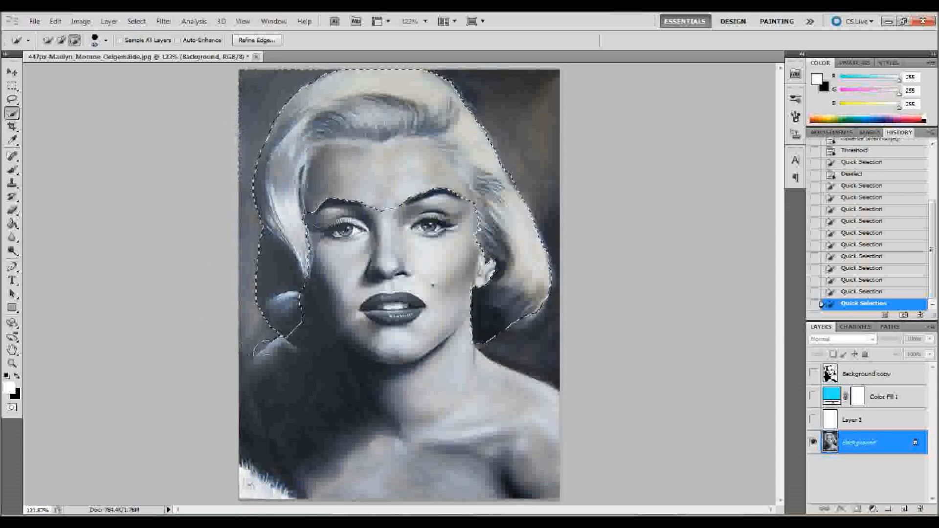
- Add the missing part of the lower left curl to the selection and subtract the face so only the hair is selected
left_click(293, 318)
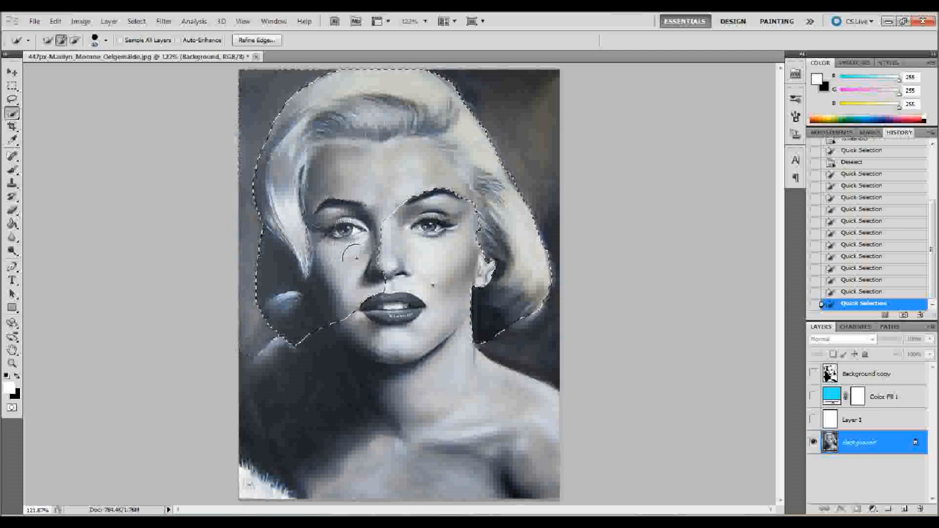
left_click(357, 236, "alt")
mouse_move(358, 236)
left_mouse_down()
mouse_move(376, 230)
mouse_move(352, 161)
mouse_move(411, 174)
mouse_move(371, 294)
mouse_move(371, 254)
mouse_move(359, 239)
mouse_move(367, 301)
left_mouse_up()
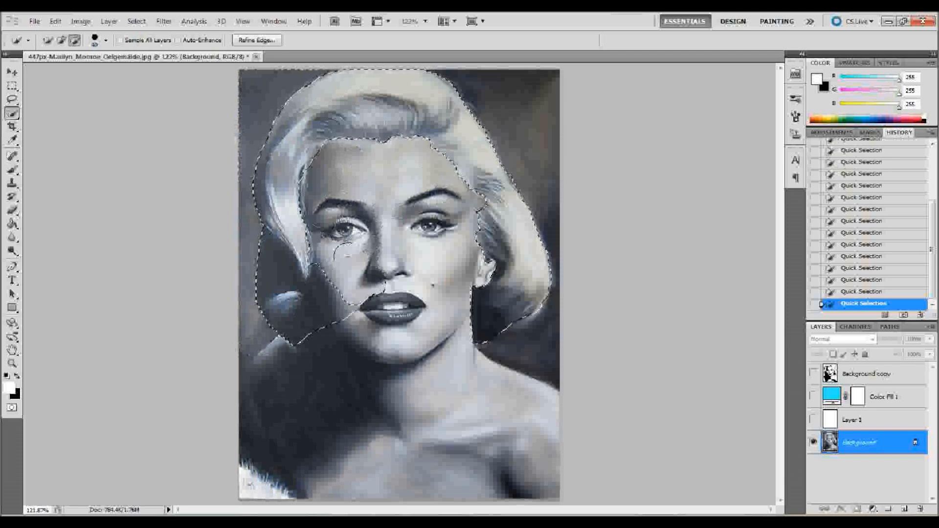
key("alt")
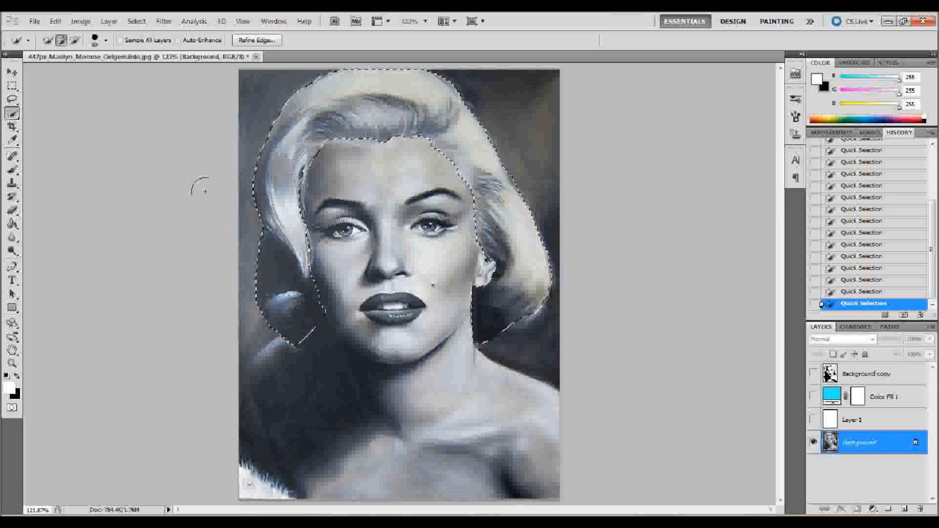
- Enter Quick Mask mode and erase the mask over the lower left curl with a smaller, harder Eraser brush
key("q")
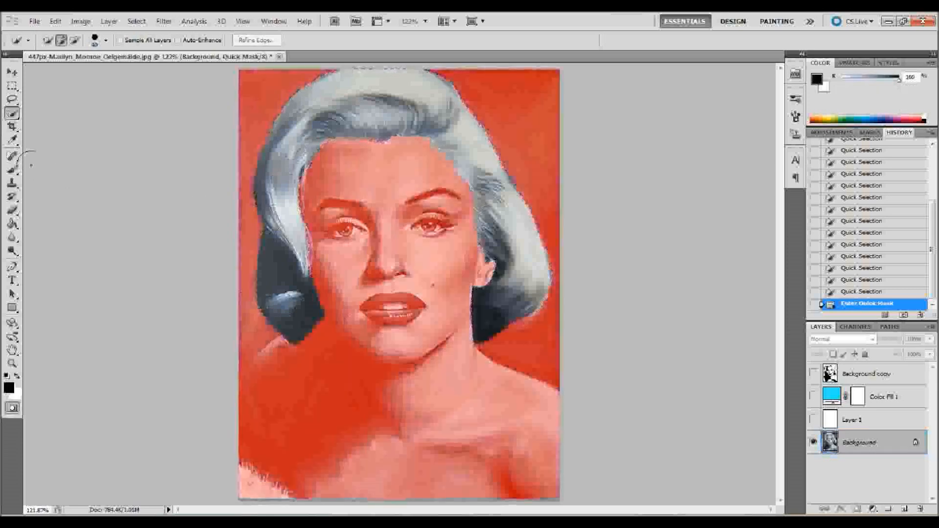
left_click(12, 210)
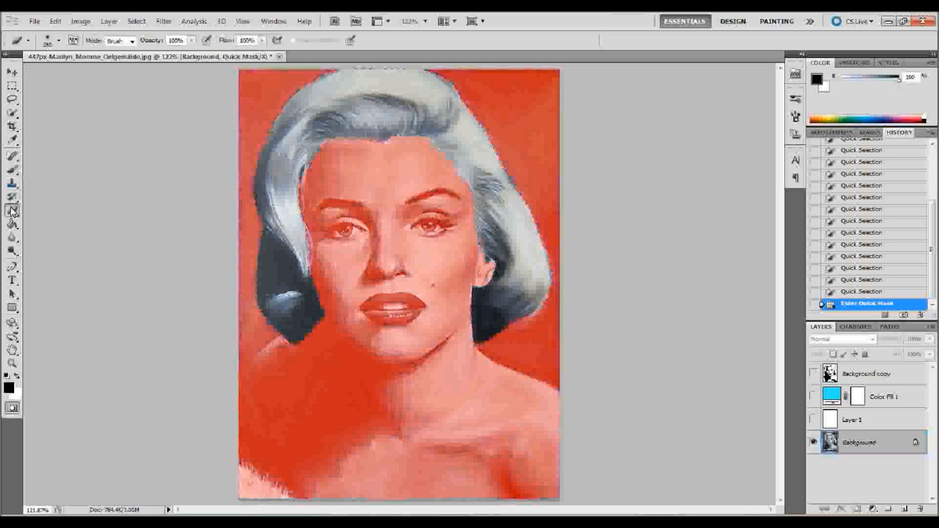
left_click(59, 41)
mouse_move(62, 74)
left_mouse_down()
mouse_move(45, 77)
mouse_move(53, 96)
mouse_move(117, 105)
left_mouse_up()
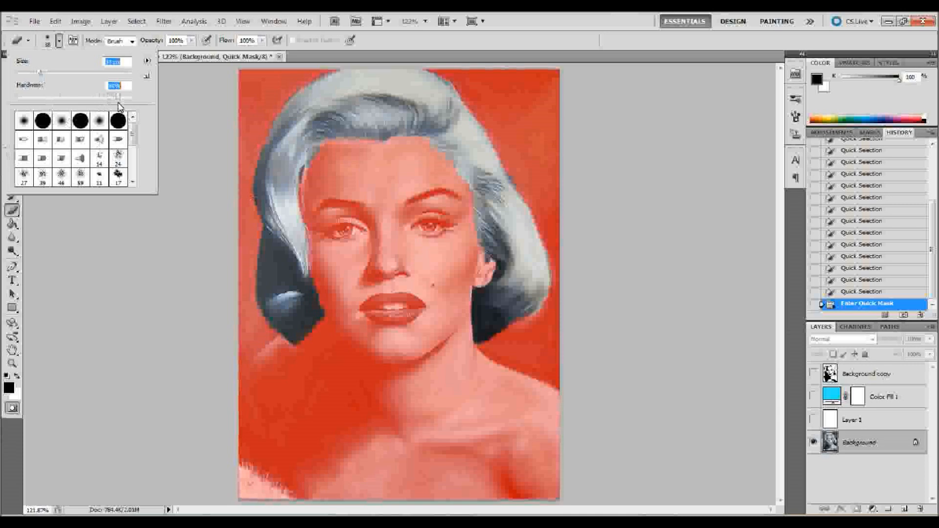
left_click_drag(308, 318, 304, 326)
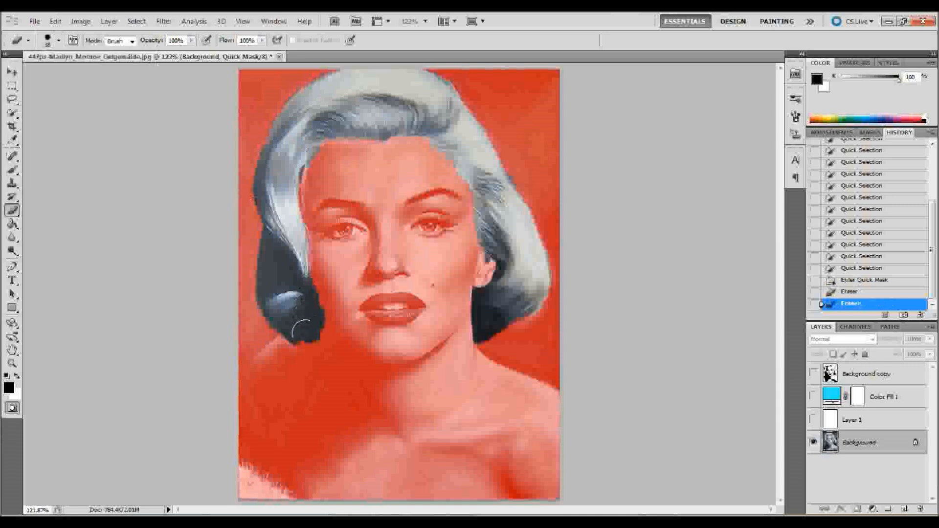
left_click(306, 336)
left_click(310, 334)
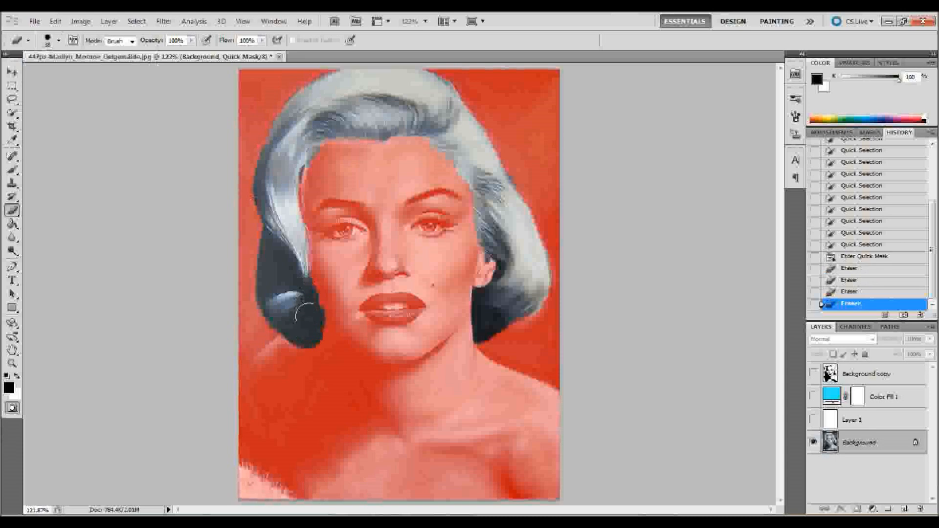
left_click(303, 310)
left_click(301, 305)
left_click(296, 303)
left_click(309, 325)
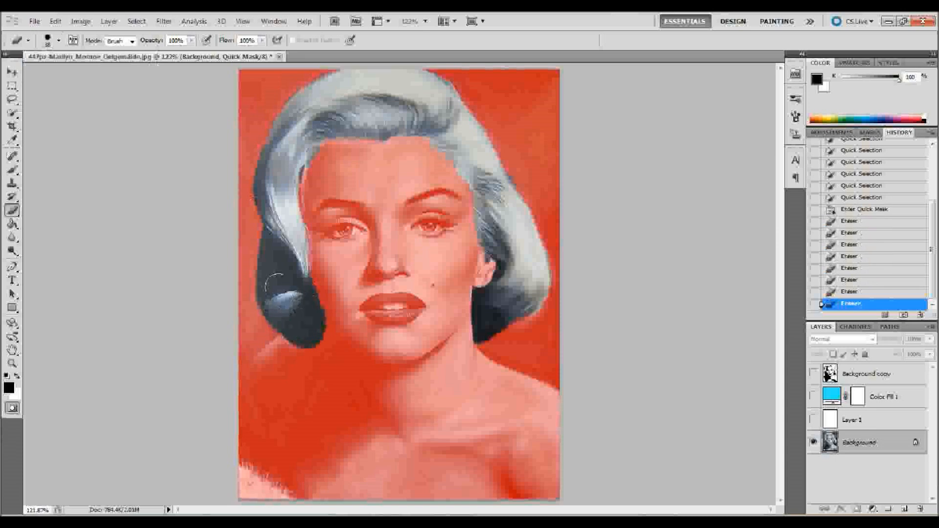
- Erase the remaining mask along the lower right curl and the left strand of hair
left_click(508, 311)
left_click(511, 309)
left_click(519, 302)
left_click(523, 299)
left_click(531, 291)
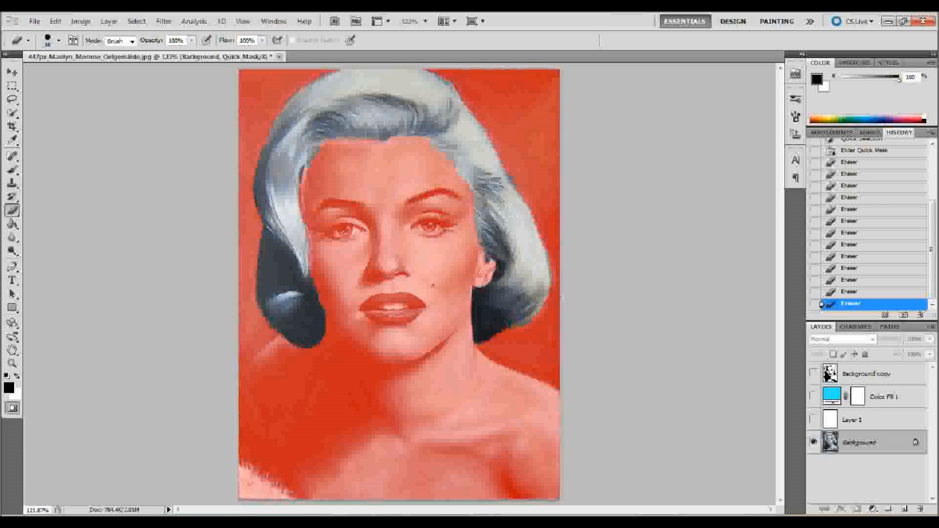
left_click(288, 177)
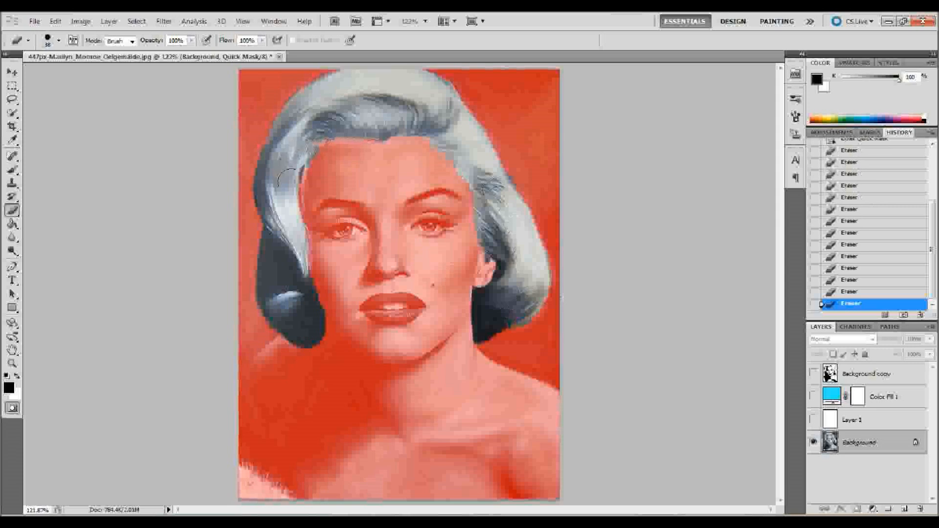
left_click(287, 179)
- Exit Quick Mask mode, copy the selected hair onto a new layer and place it at the top of the layer stack
left_click(13, 72)
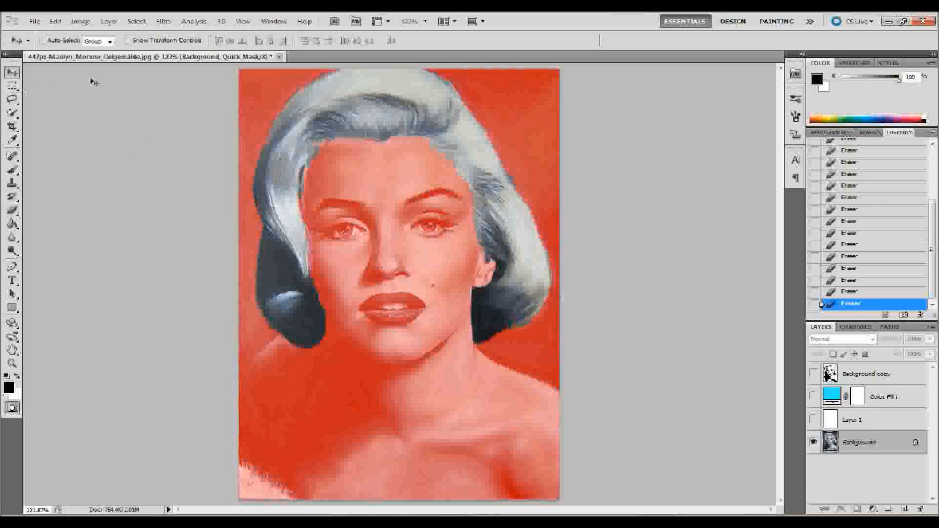
key("q")
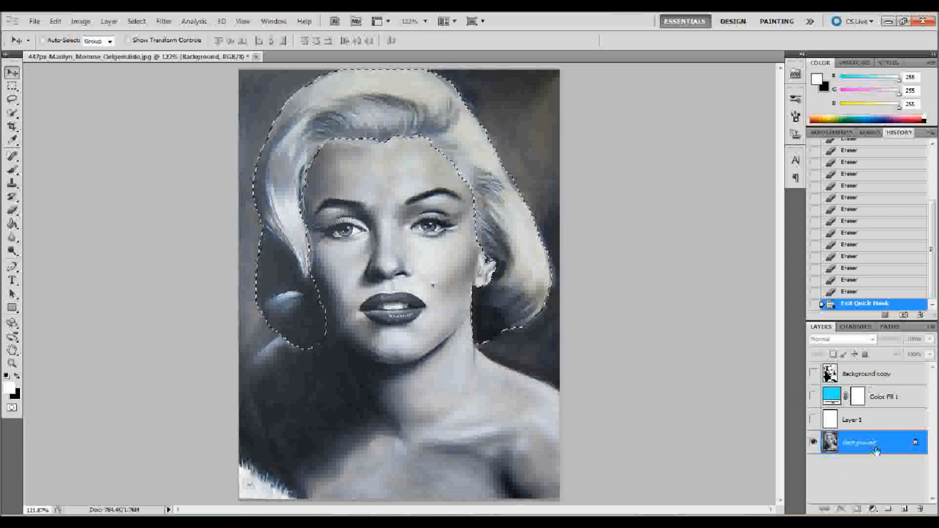
key("ctrl+c")
key("ctrl+v")
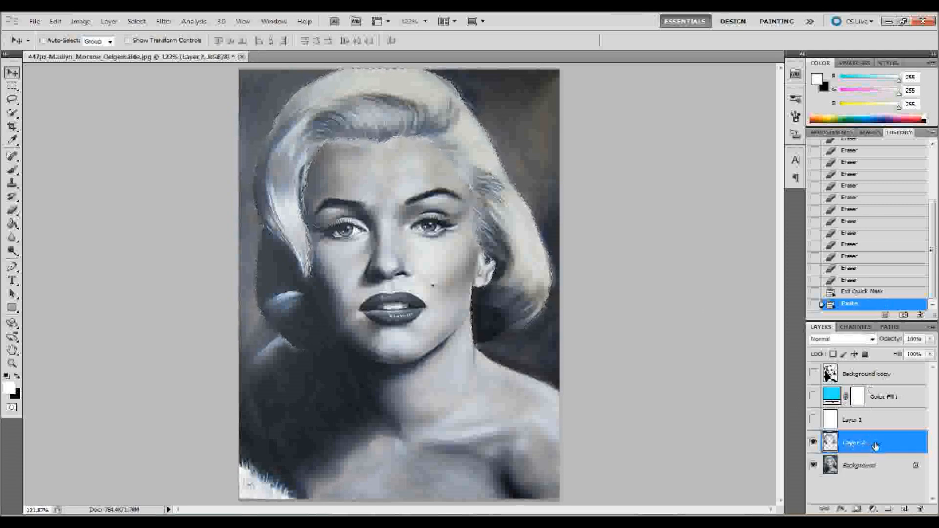
left_click_drag(881, 447, 851, 379)
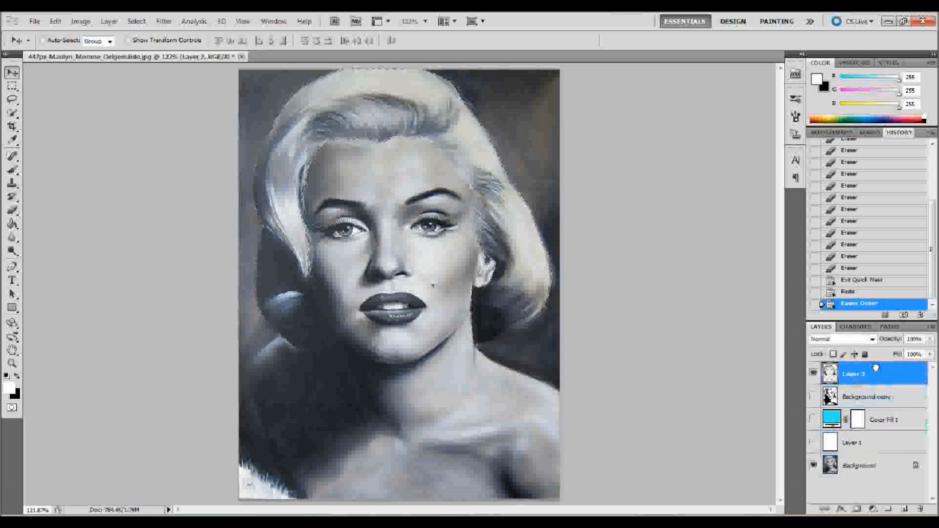
- Rename the pasted hair layer as hair
double_click(852, 375)
key("BackSpace")
type("hair")
key("Return")
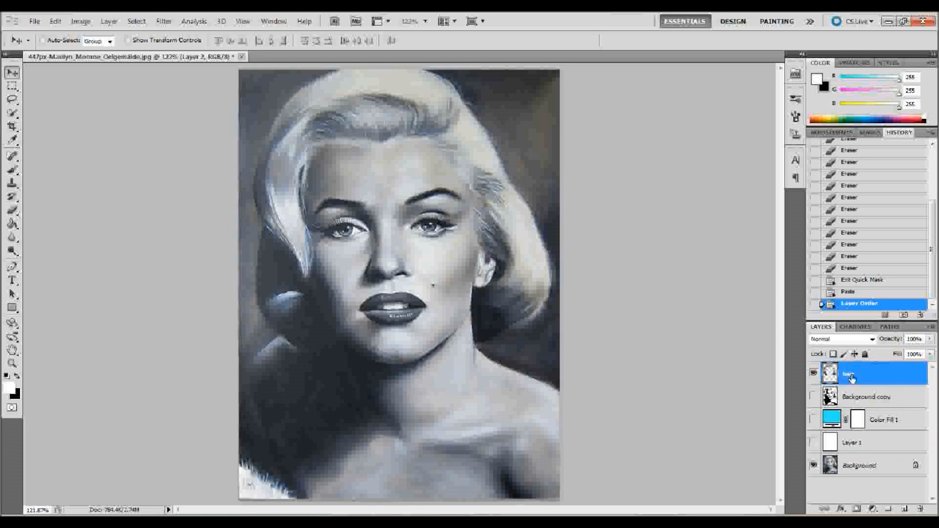
- Select the lips on the Background layer with Quick Selection, leaving the teeth out and including the corner of the mouth
left_click(853, 467)
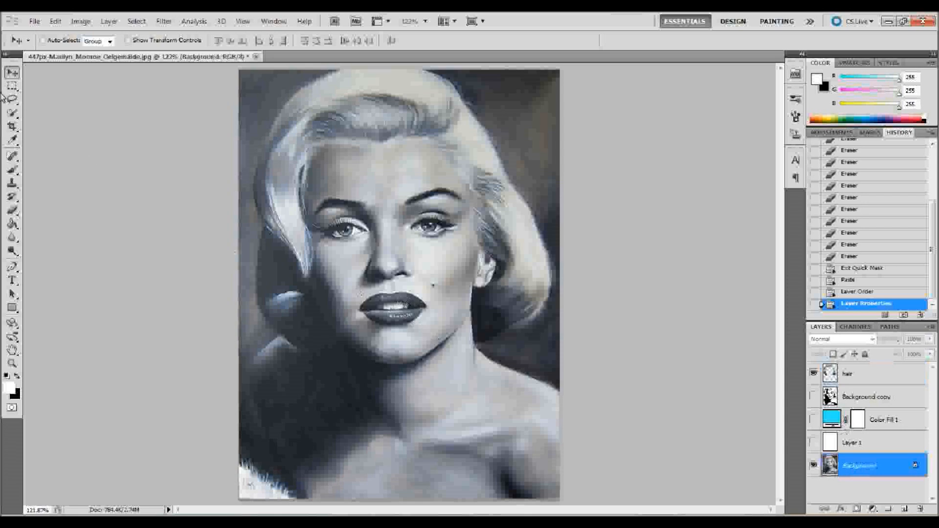
left_click(12, 113)
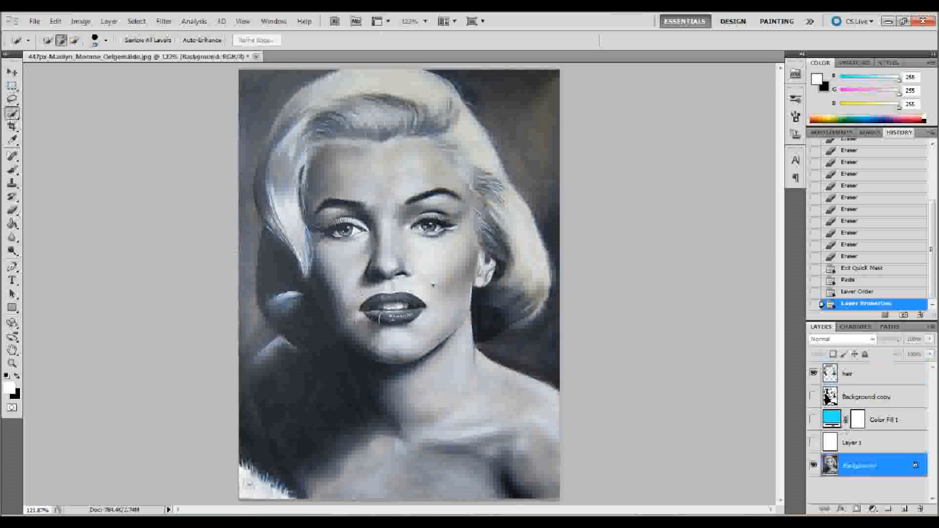
left_click_drag(392, 318, 391, 304)
key("bracketleft")
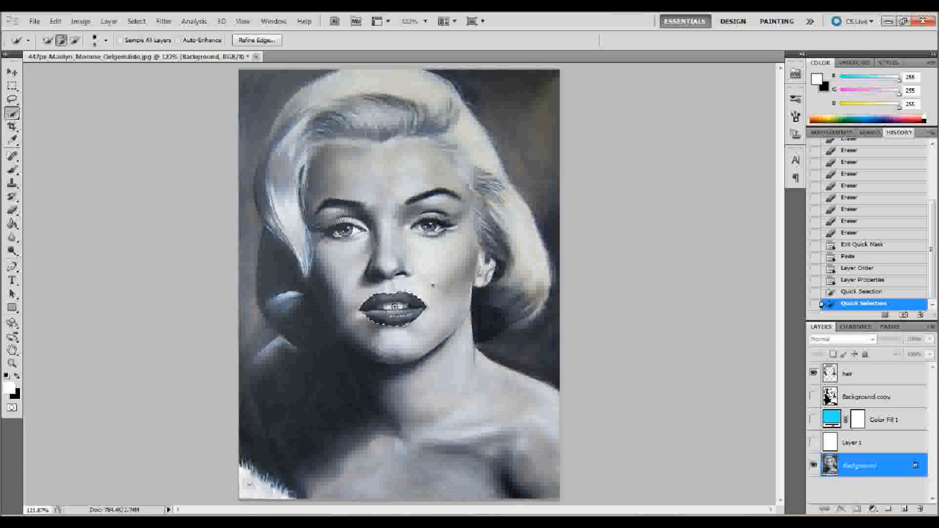
left_click(395, 307, "alt")
left_click(389, 306, "alt")
left_click(385, 307, "alt")
left_click(404, 306, "alt")
left_click(406, 306, "alt")
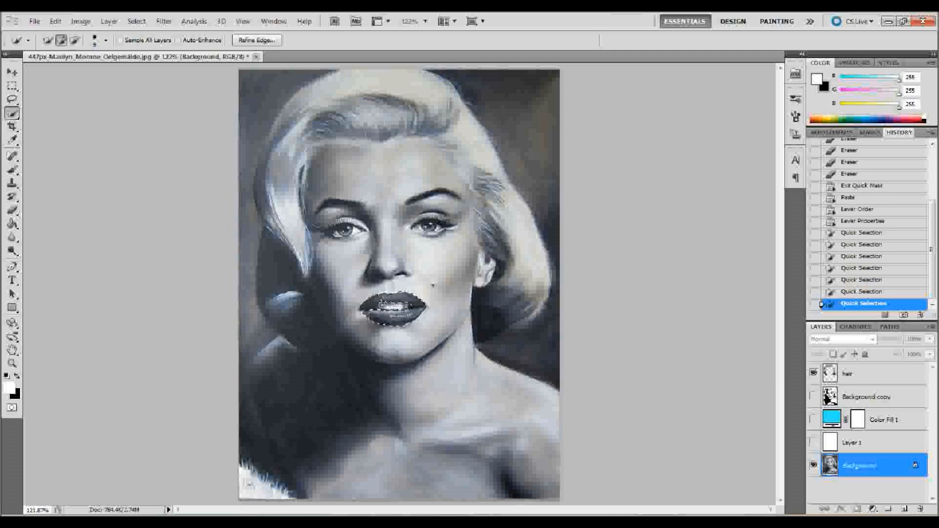
left_click(368, 304, "alt")
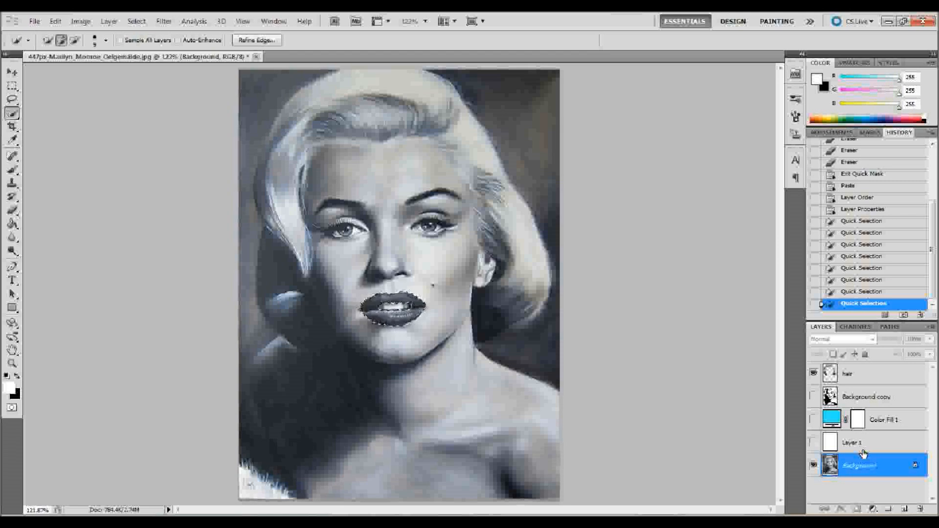
- Copy the selected lips onto a new layer named lips at the top of the stack, and make the Background layer active again
key("ctrl+c")
key("ctrl+v")
double_click(857, 467)
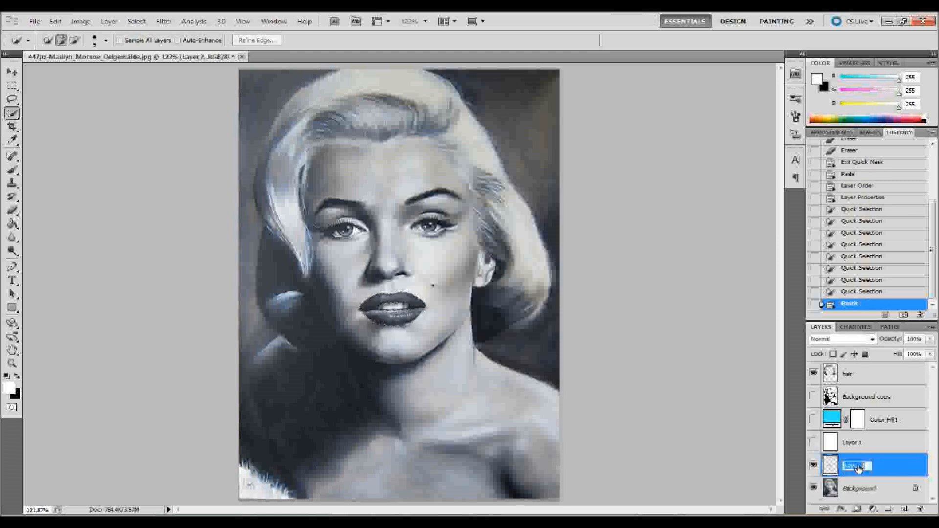
type("lips")
key("Return")
left_click_drag(884, 469, 879, 370)
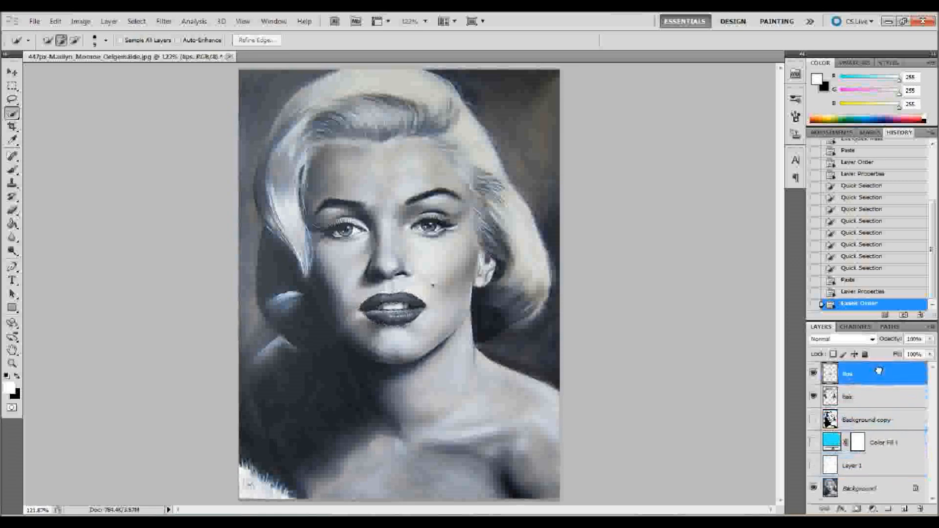
left_click(875, 489)
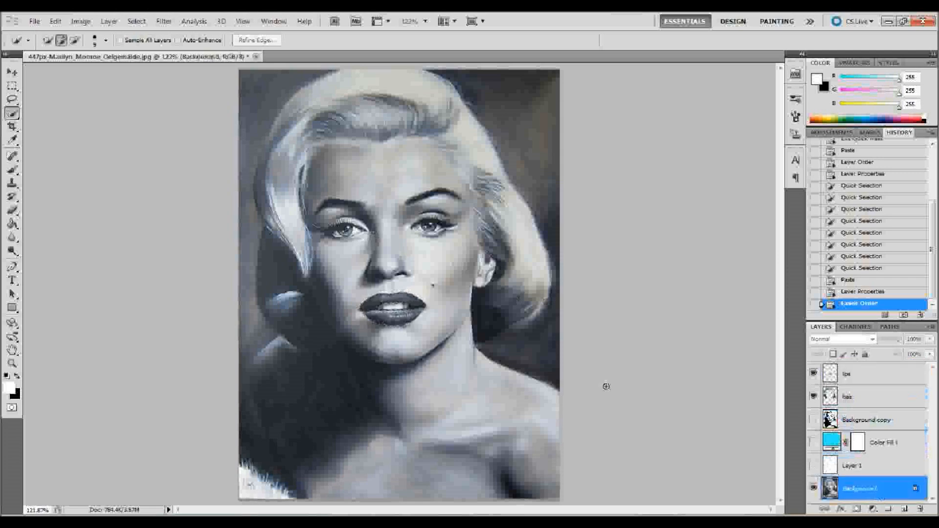
left_click(345, 229)
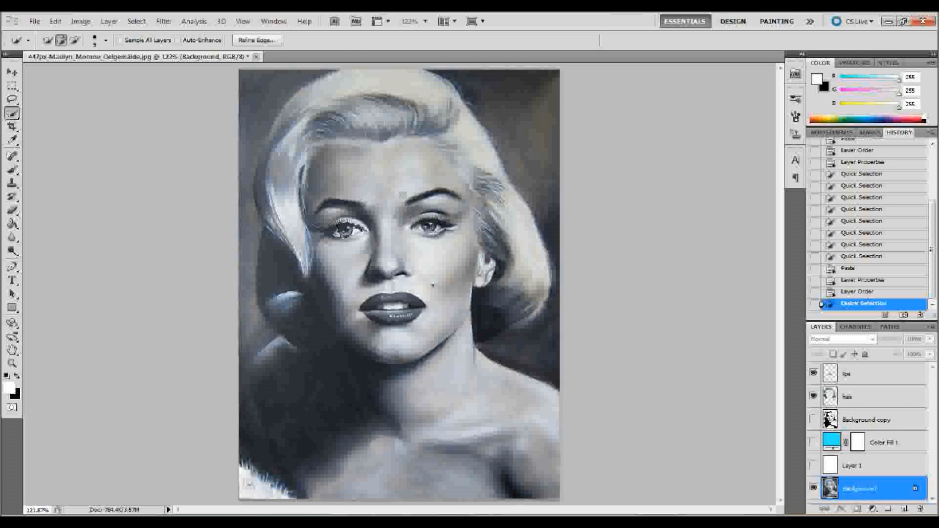
left_click(357, 164)
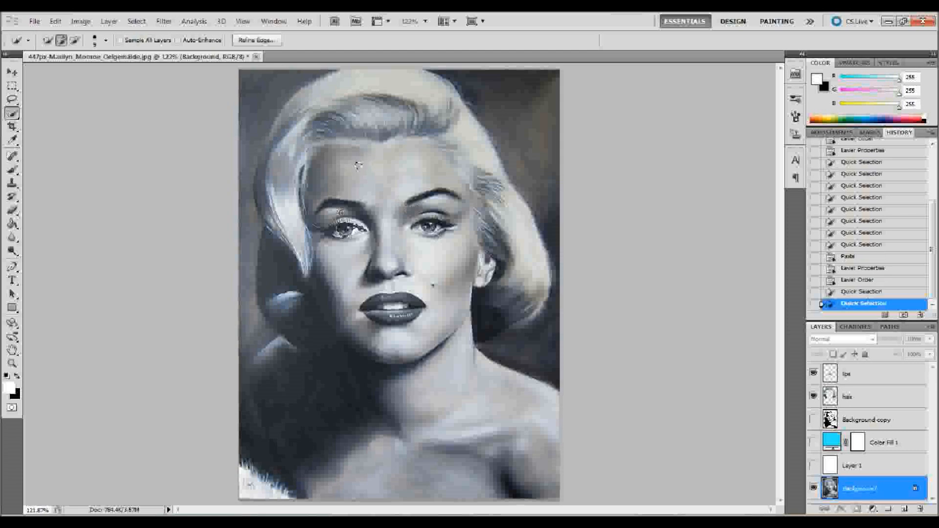
key("ctrl+d")
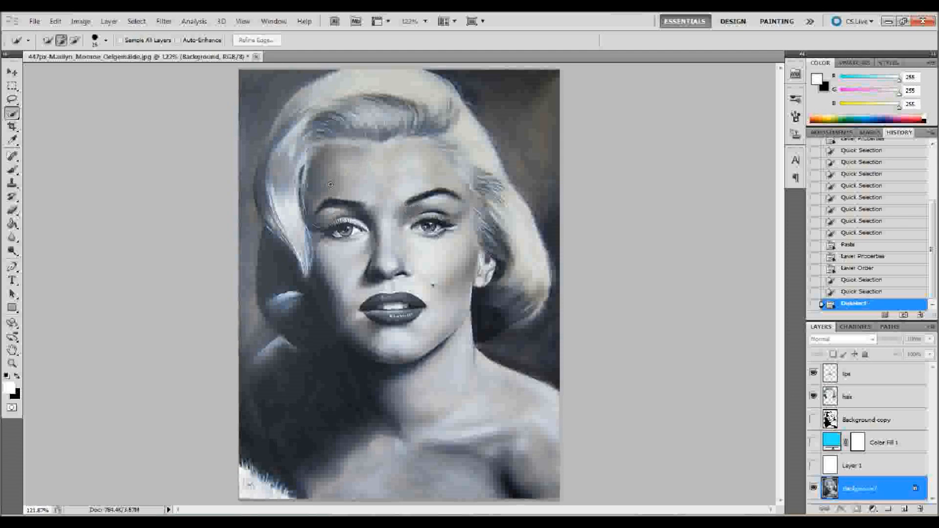
- Enlarge the Quick Selection brush and select the forehead, face, neck and shoulders on the Background layer
left_click(100, 39)
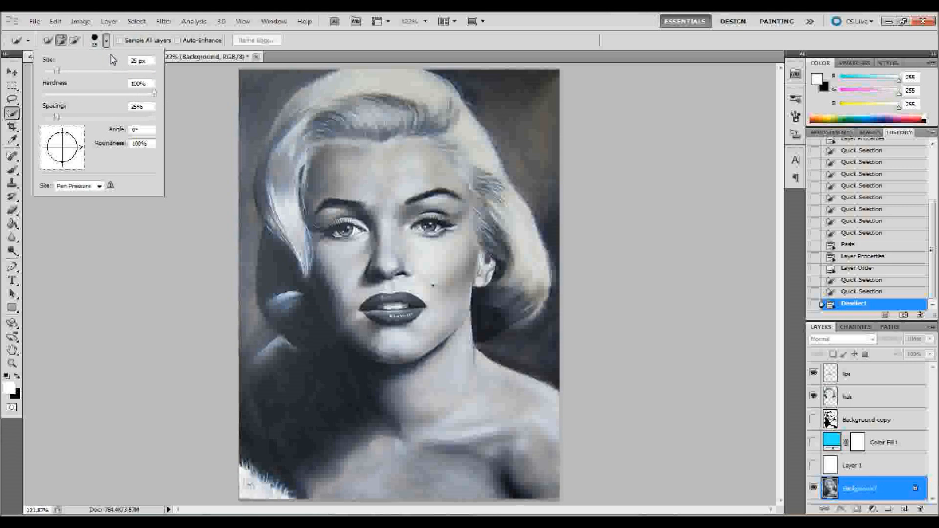
left_click(66, 71)
left_click(368, 176)
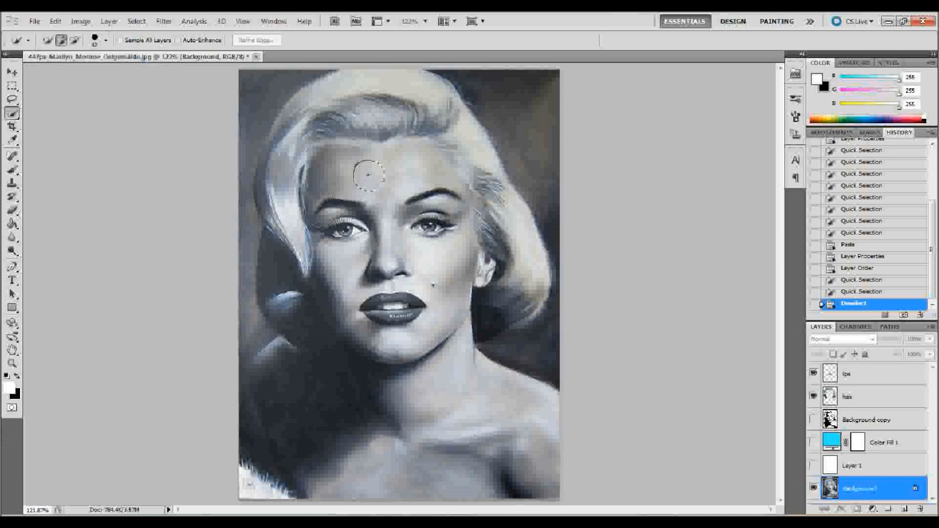
left_click(413, 184)
mouse_move(396, 226)
left_mouse_down()
mouse_move(352, 230)
mouse_move(342, 264)
mouse_move(372, 294)
mouse_move(450, 323)
mouse_move(394, 365)
left_mouse_up()
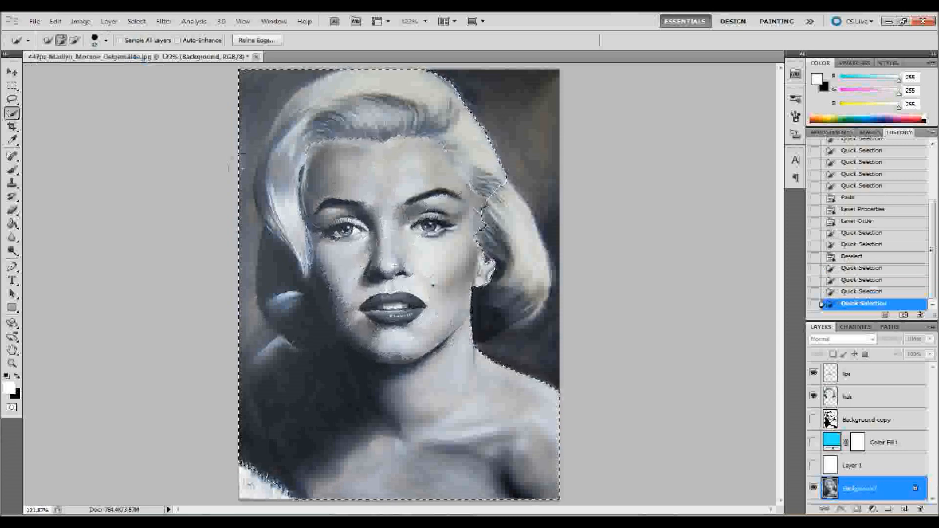
- Subtract the hair, the lower left curl, the backdrop and the white fur from the selection so only the skin is selected
left_click(256, 107, "alt")
left_click_drag(238, 146, 233, 220)
left_click(235, 241)
left_click_drag(272, 159, 287, 200)
mouse_move(305, 110)
left_mouse_down()
mouse_move(363, 84)
mouse_move(440, 104)
mouse_move(481, 157)
mouse_move(493, 212)
left_mouse_up()
left_click(493, 215)
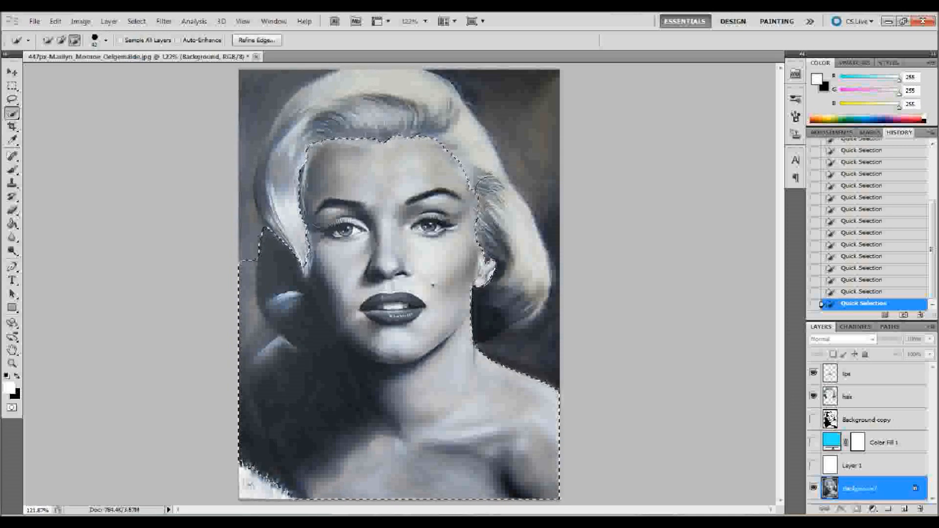
mouse_move(269, 252)
left_mouse_down()
mouse_move(290, 316)
mouse_move(287, 303)
mouse_move(304, 320)
left_mouse_up()
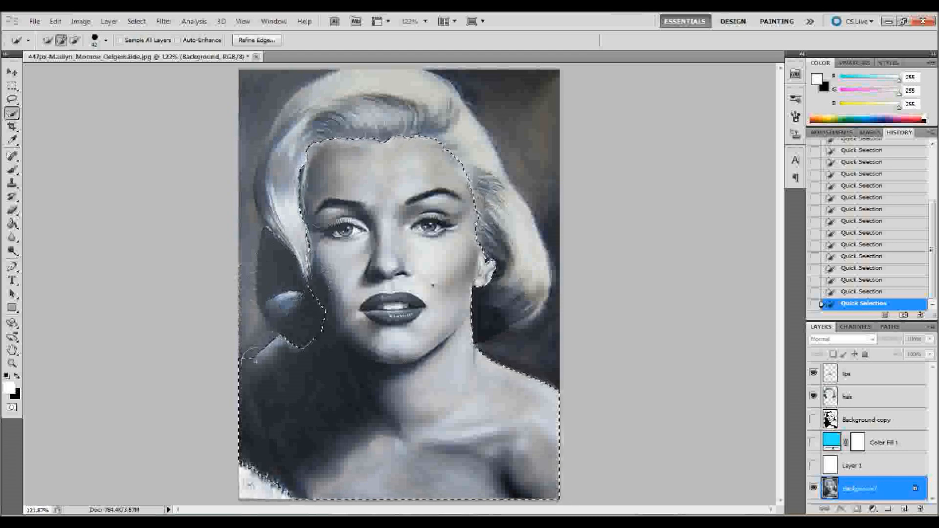
key("alt")
mouse_move(228, 375)
left_mouse_down()
mouse_move(227, 419)
mouse_move(262, 476)
left_mouse_up()
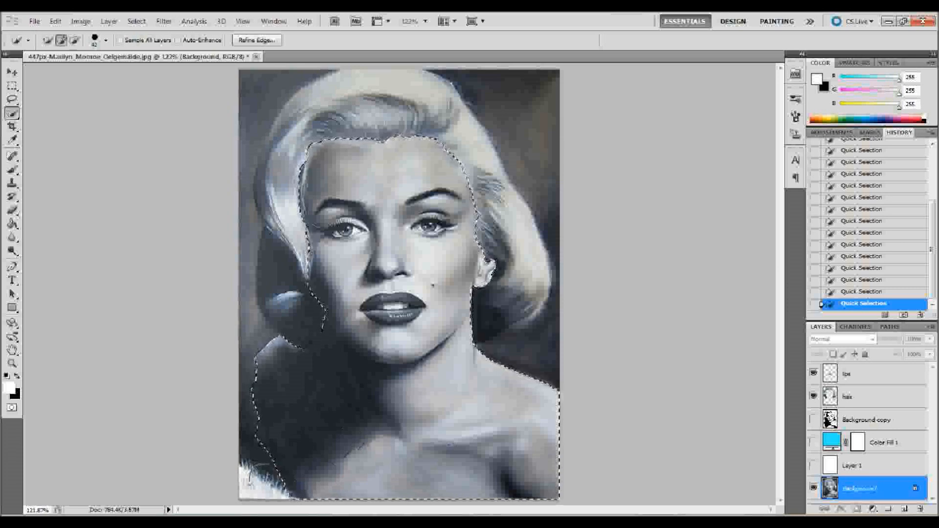
- Copy the selected skin onto a new layer, name it skin and place it at the top of the layer stack
key("ctrl+c")
key("ctrl+v")
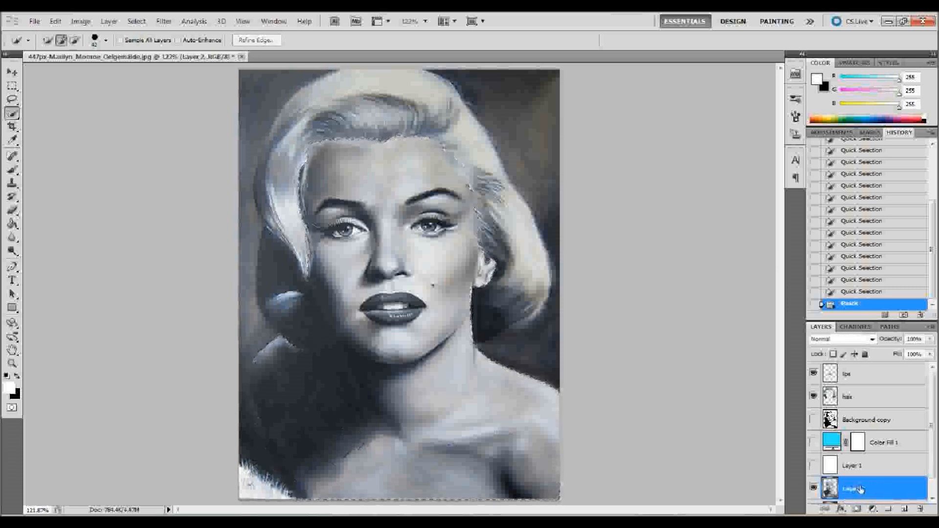
double_click(855, 490)
type("skin")
key("Return")
left_click_drag(855, 489, 869, 363)
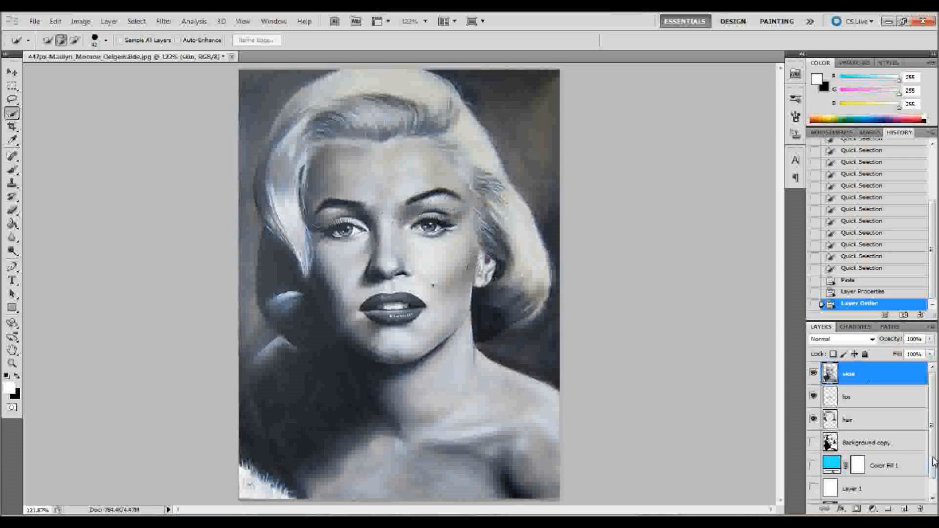
- Make the Background layer active, shrink the Brush tool to a small tip and enter Quick Mask mode
left_click(932, 497)
left_click(878, 492)
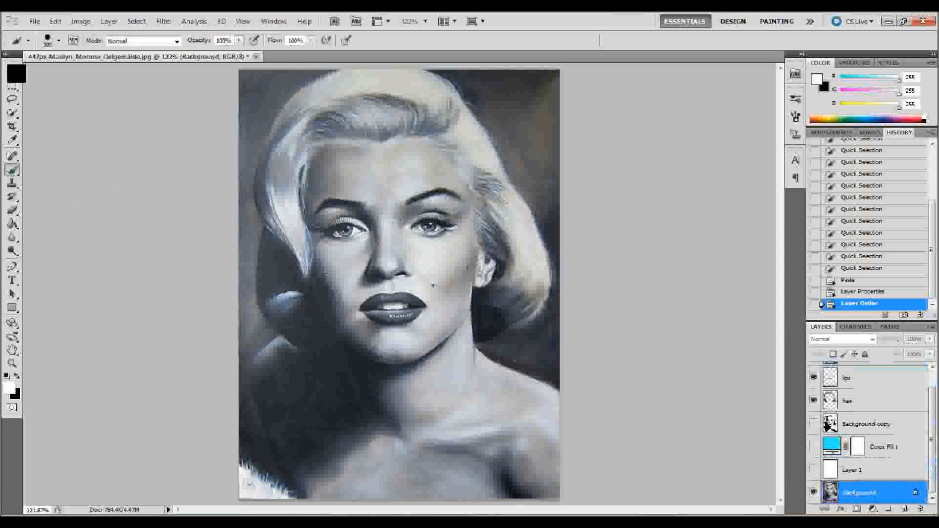
left_click(59, 41)
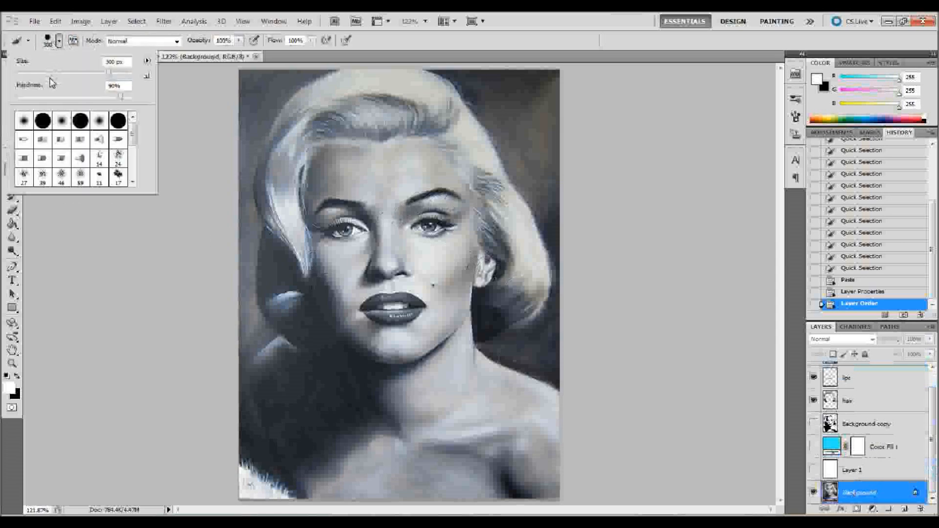
left_click(25, 72)
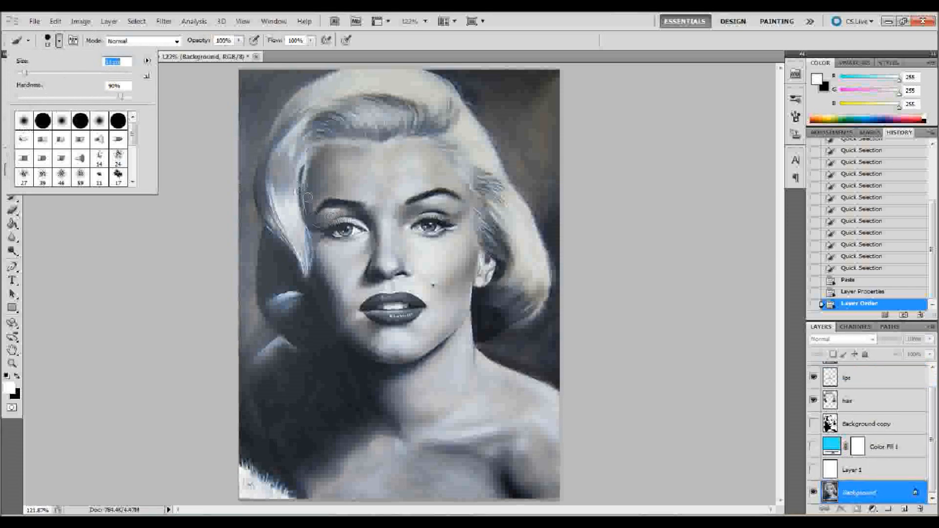
left_click(187, 128)
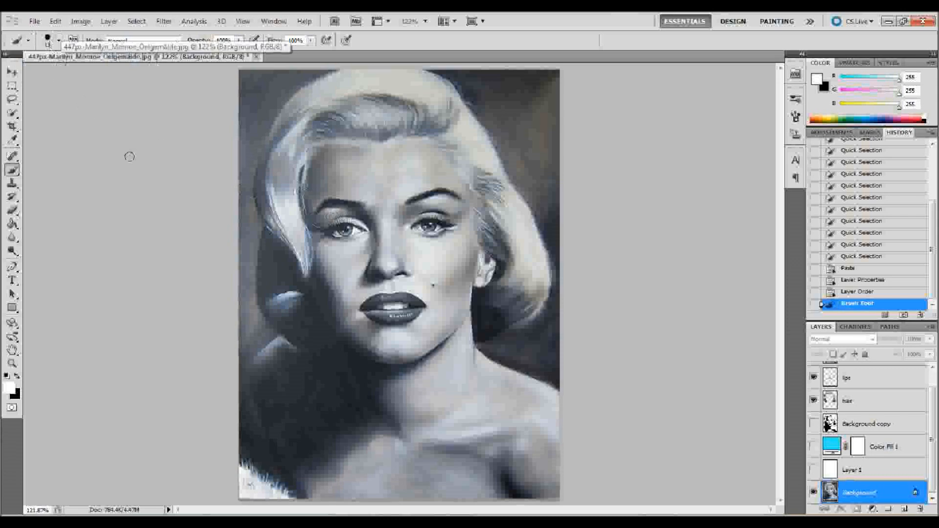
left_click(12, 409)
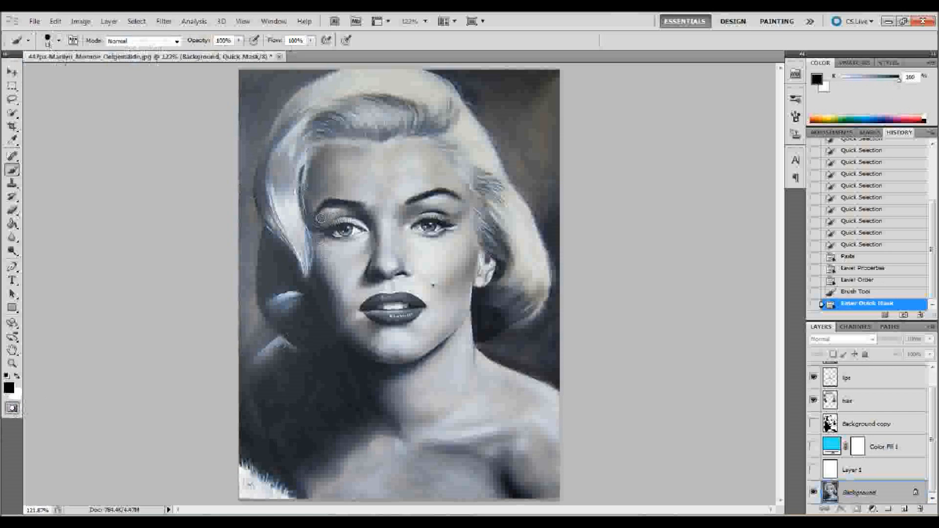
- Paint the mask over both upper eyelids, filling the areas between the lashes and the eyebrows
mouse_move(317, 224)
left_mouse_down()
mouse_move(343, 206)
mouse_move(356, 214)
mouse_move(327, 219)
mouse_move(361, 224)
left_mouse_up()
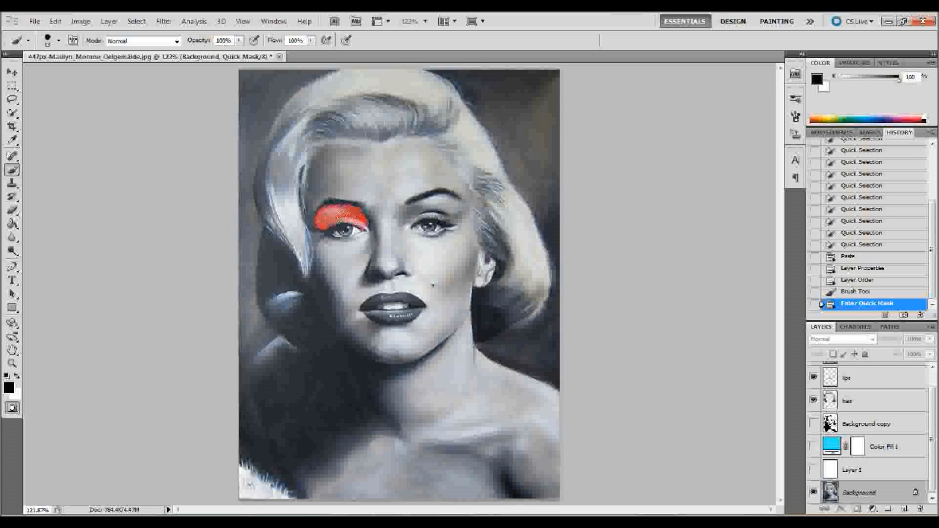
left_click(321, 216)
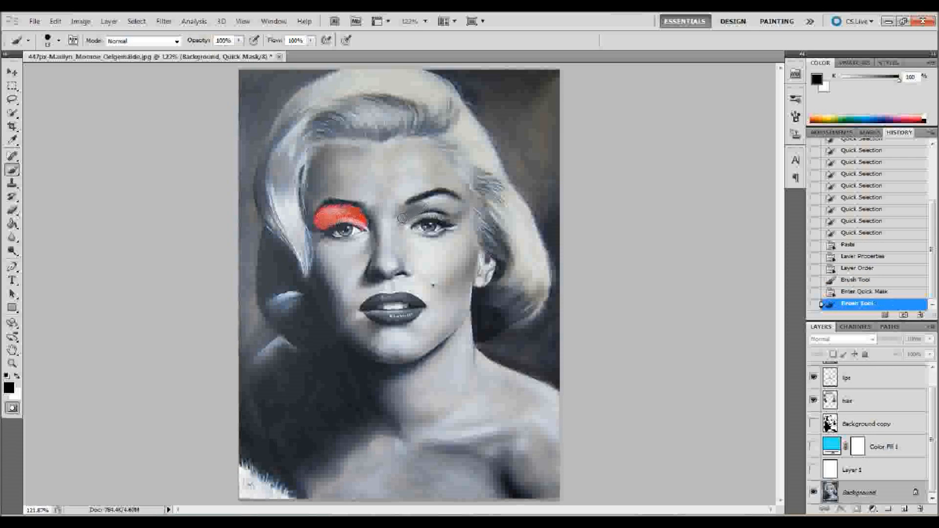
mouse_move(429, 200)
left_mouse_down()
mouse_move(454, 202)
mouse_move(456, 211)
mouse_move(417, 211)
left_mouse_up()
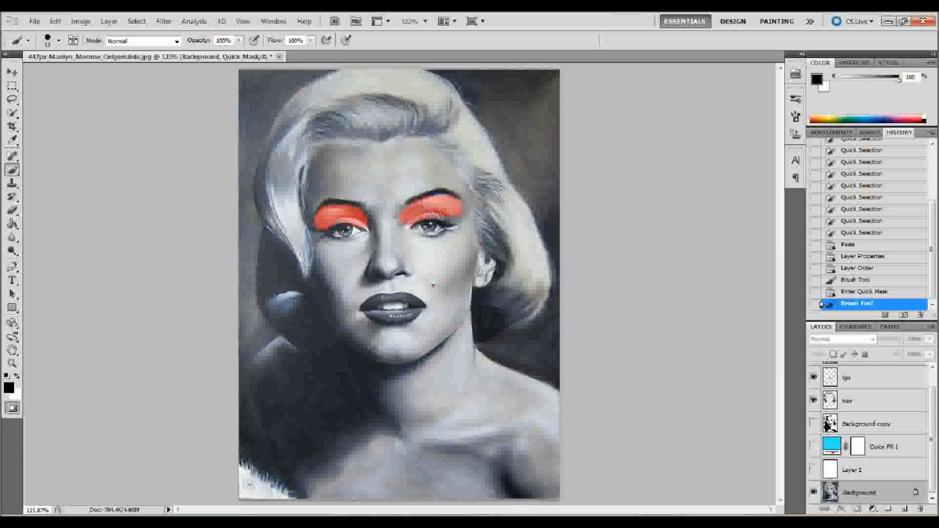
left_click_drag(451, 213, 450, 212)
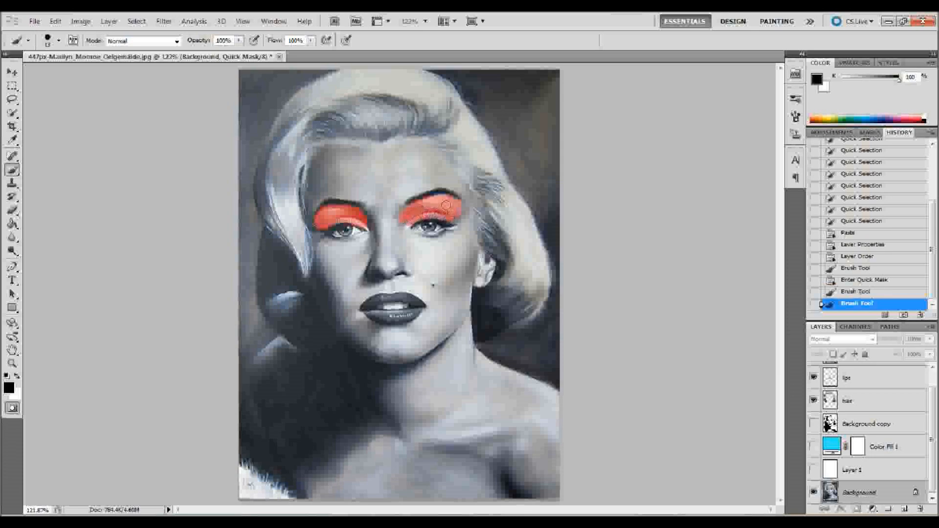
left_click(444, 199)
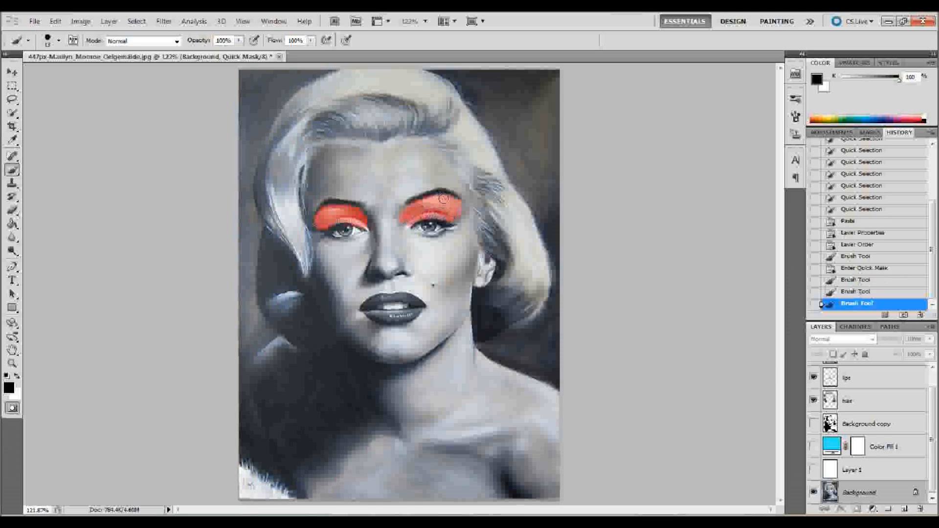
- Exit Quick Mask mode and invert the selection so only the painted eyelids are selected
key("q")
key("x")
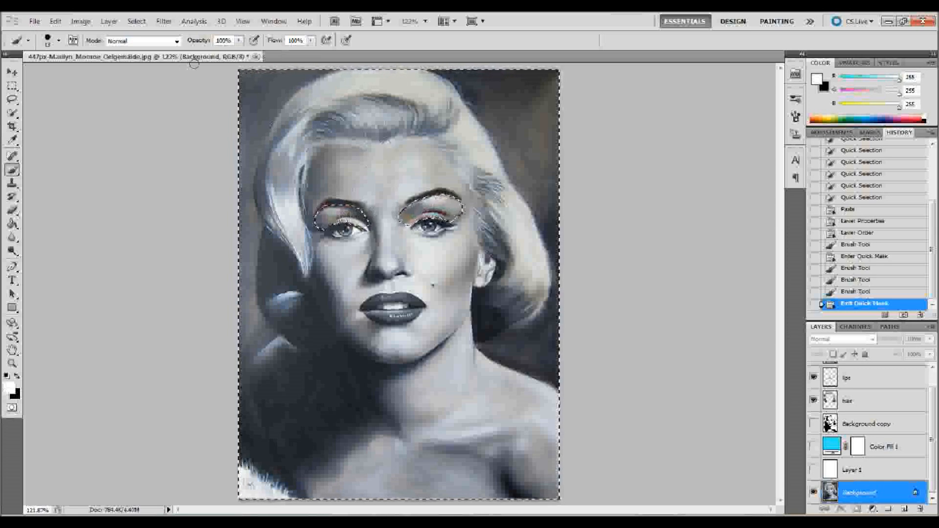
left_click(137, 21)
left_click(147, 69)
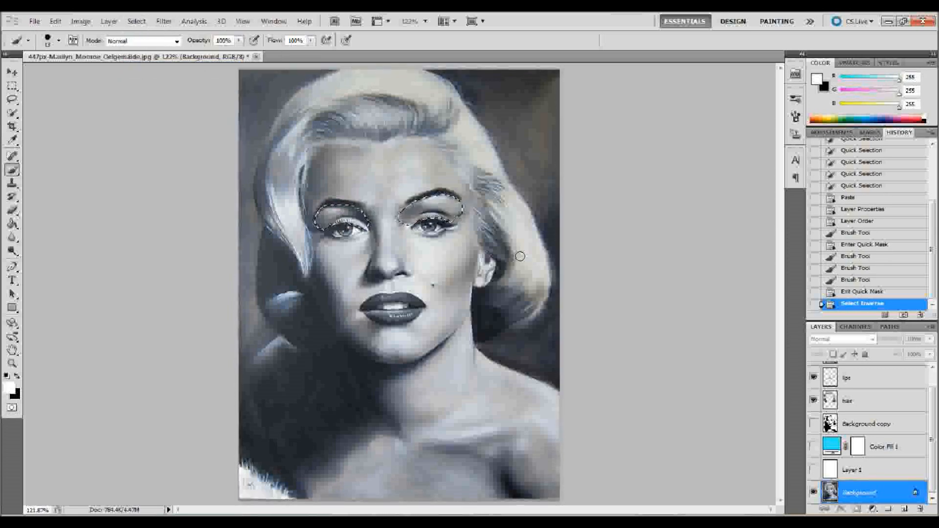
- Copy the selected eyelids onto a new layer, name it makeup and place it at the top of the layer stack
key("ctrl+v")
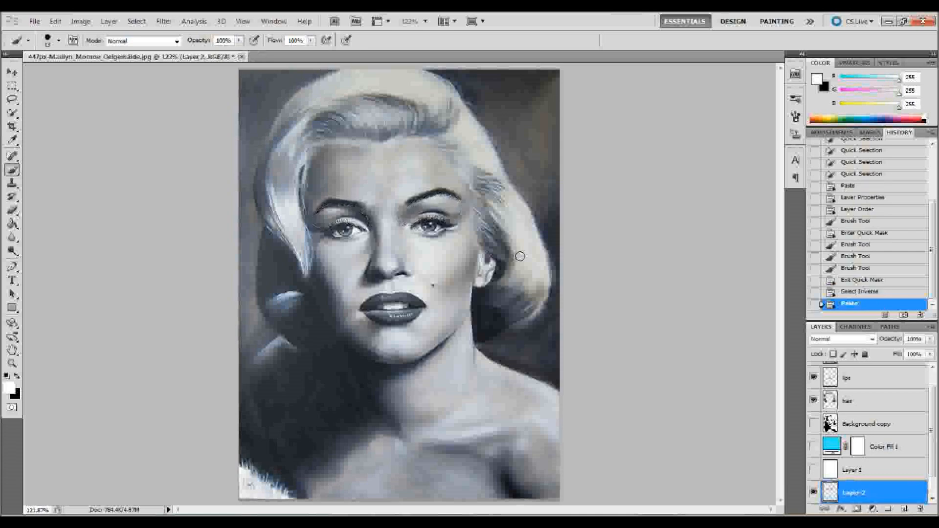
double_click(855, 493)
type("makeup")
key("Return")
left_click_drag(861, 493, 879, 372)
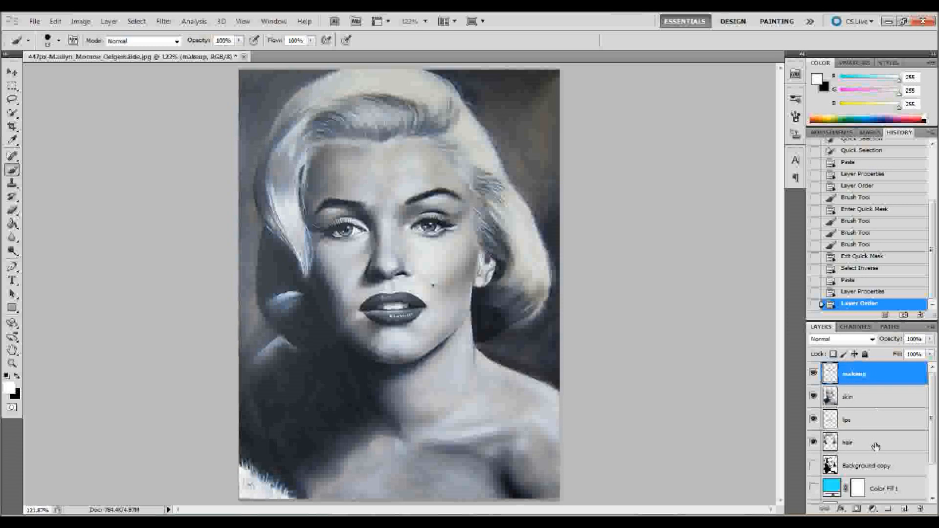
scroll(871, 440, "down", 2)
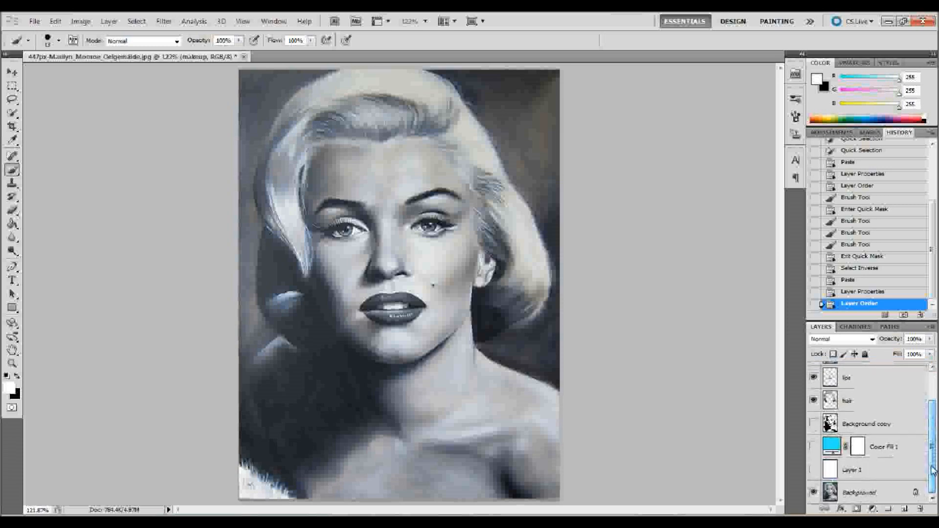
- Hide the Background layer and show the Background copy and Color Fill 1 layers
left_click(813, 493)
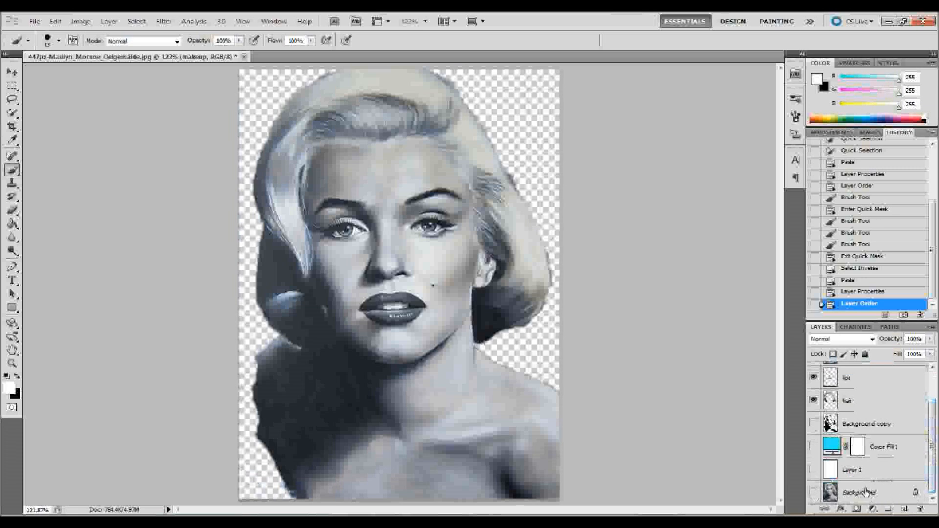
left_click_drag(930, 441, 926, 407)
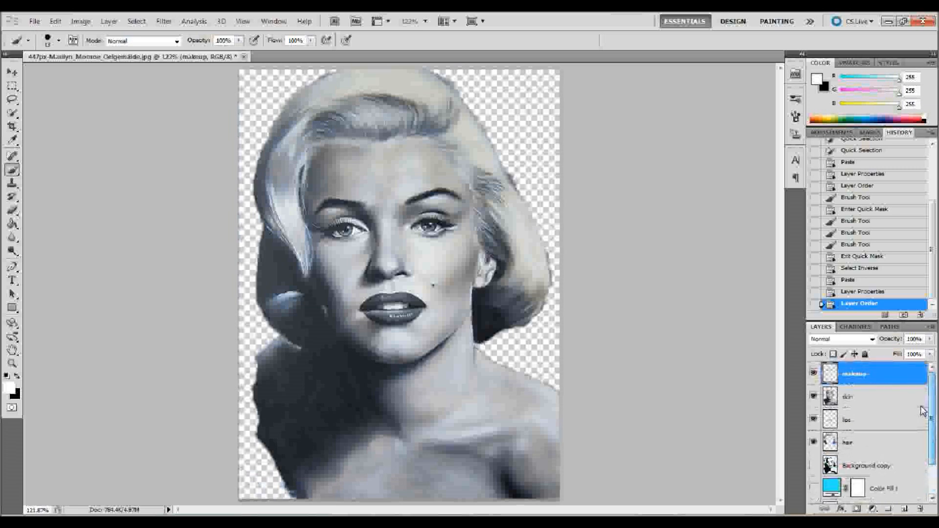
left_click(813, 466)
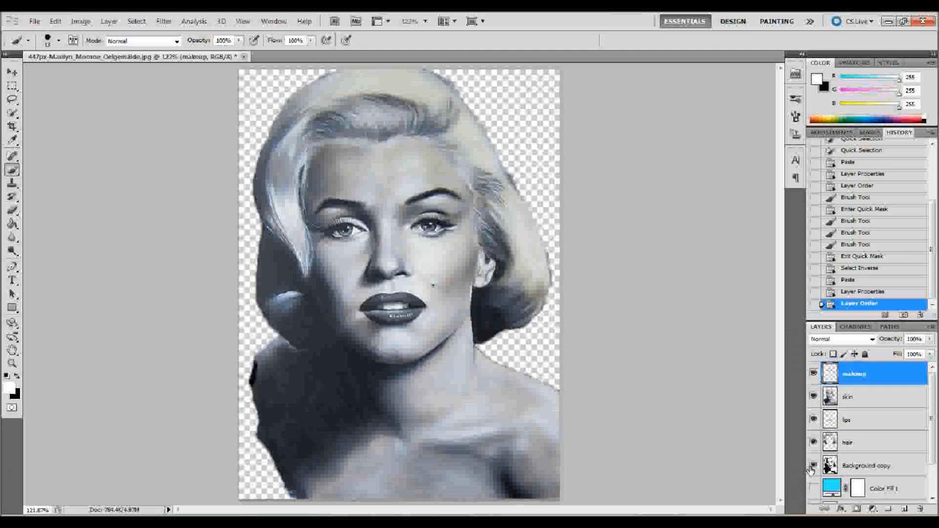
left_click(813, 489)
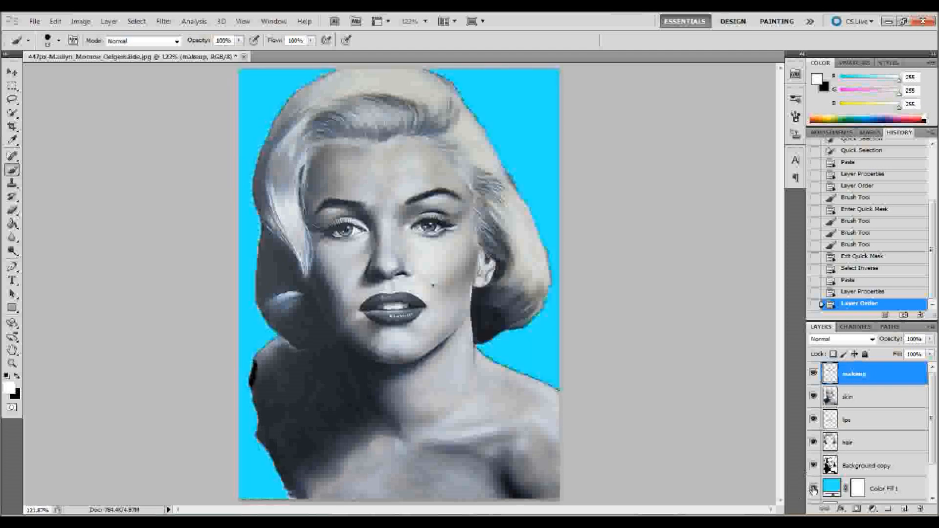
mouse_move(932, 401)
left_mouse_down()
mouse_move(933, 461)
mouse_move(933, 404)
left_mouse_up()
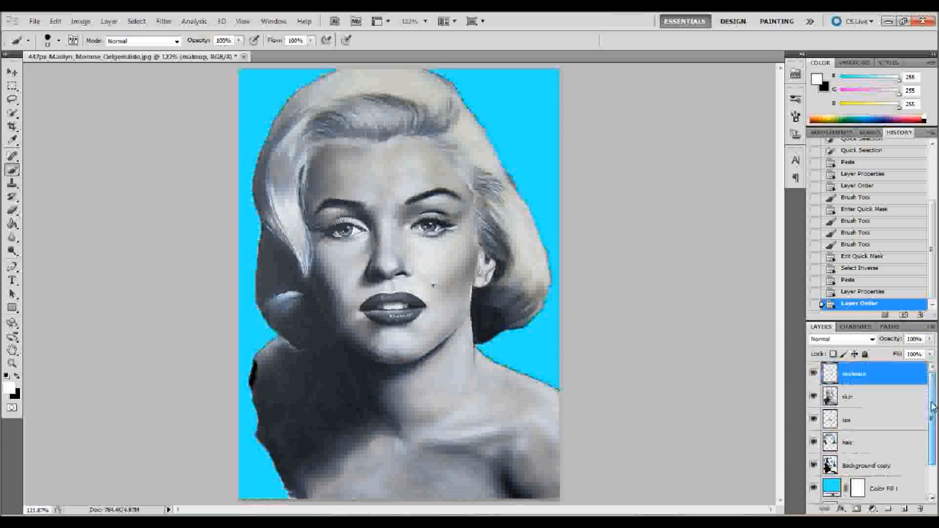
- Apply a Threshold adjustment at level 128 to the hair layer
left_click(861, 443)
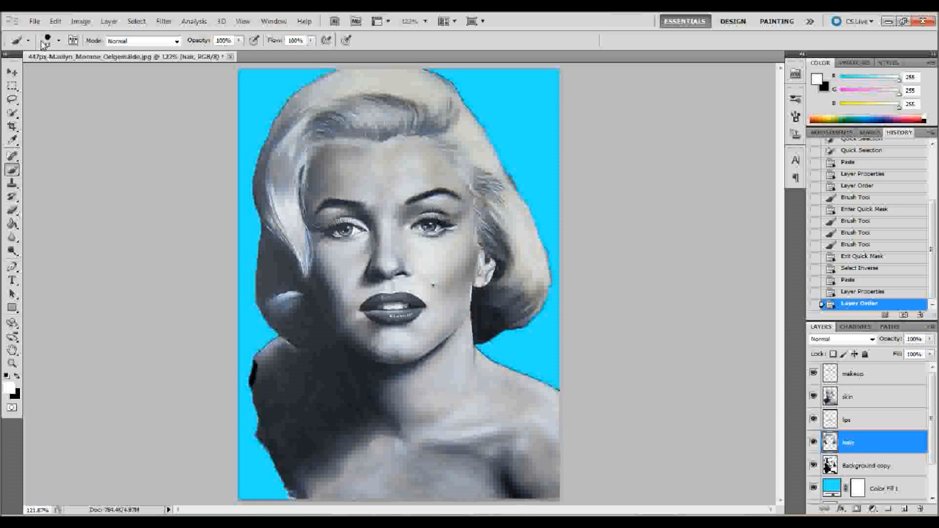
left_click(80, 21)
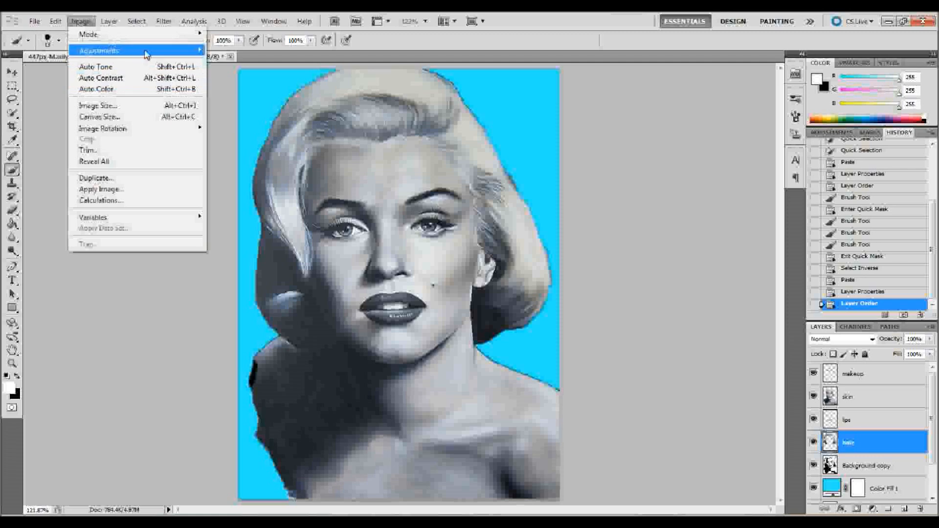
mouse_move(139, 50)
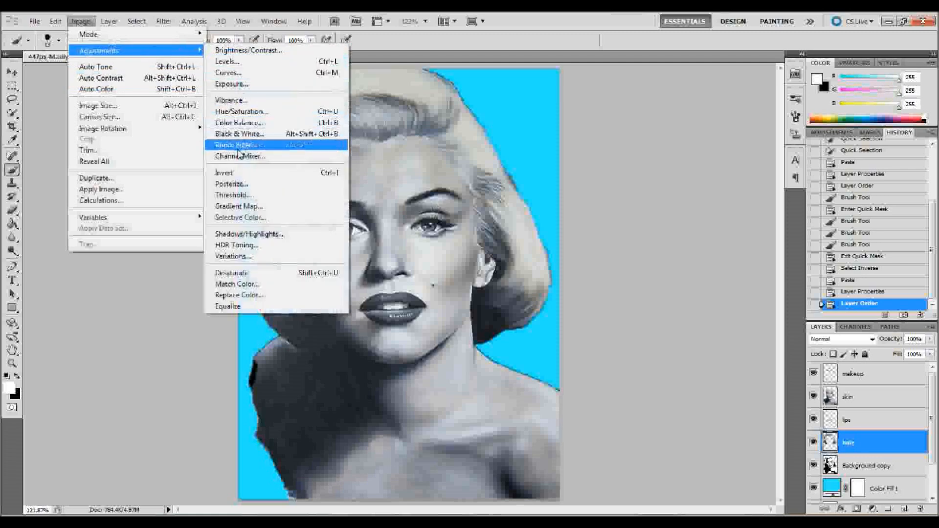
left_click(239, 195)
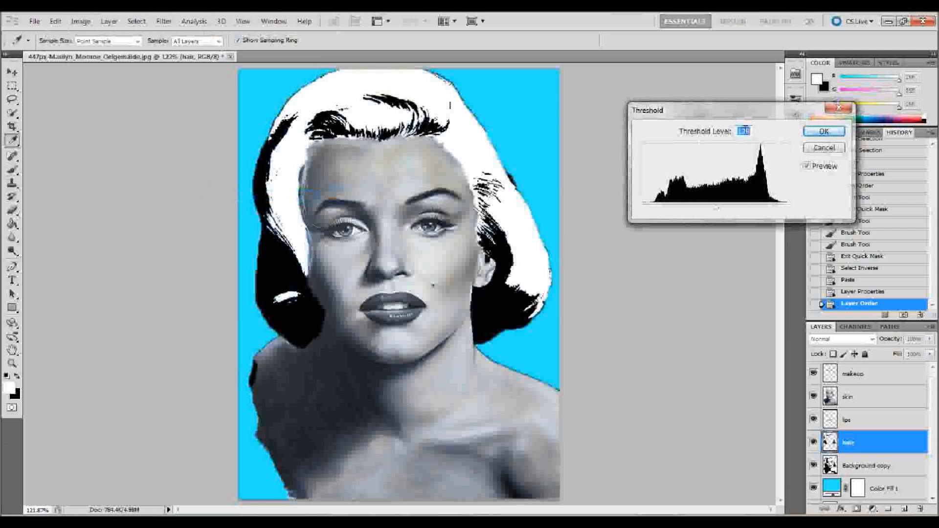
left_click(824, 130)
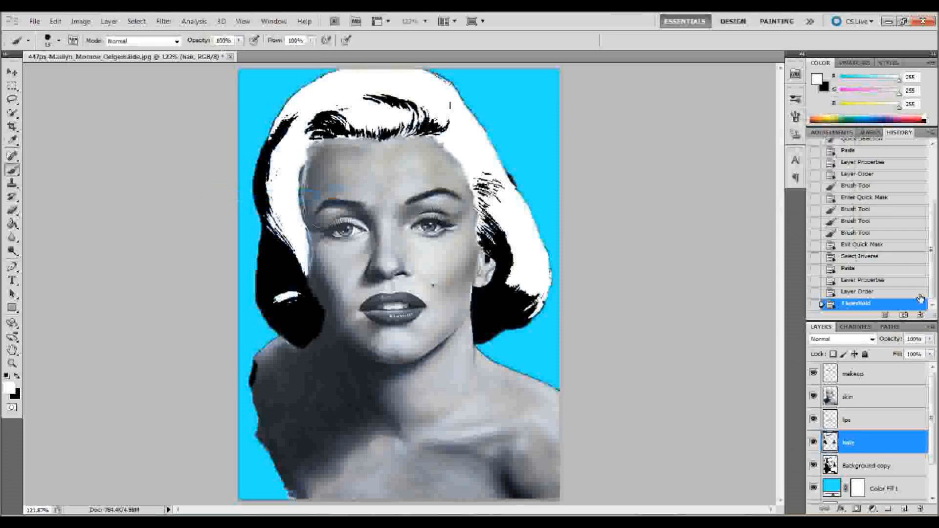
- Apply a Threshold adjustment at level 128 to the lips layer
left_click(866, 424)
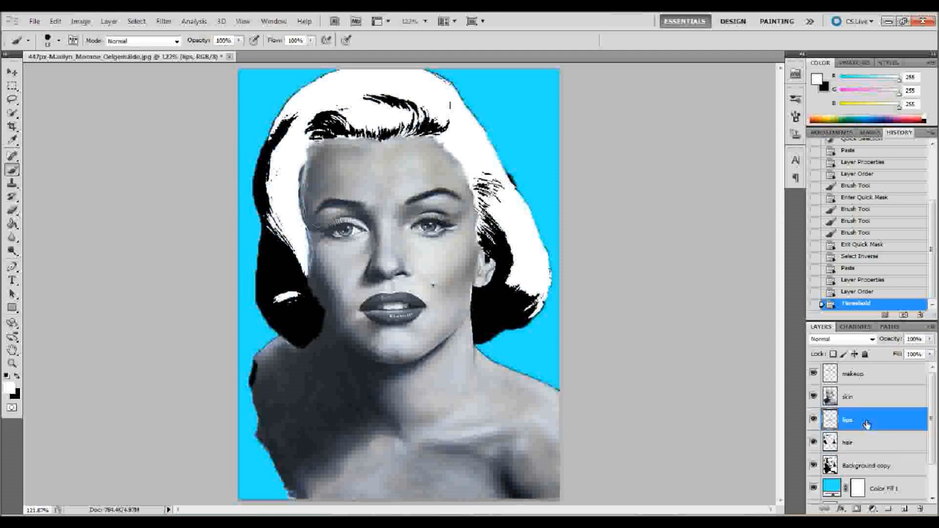
left_click(79, 21)
mouse_move(97, 51)
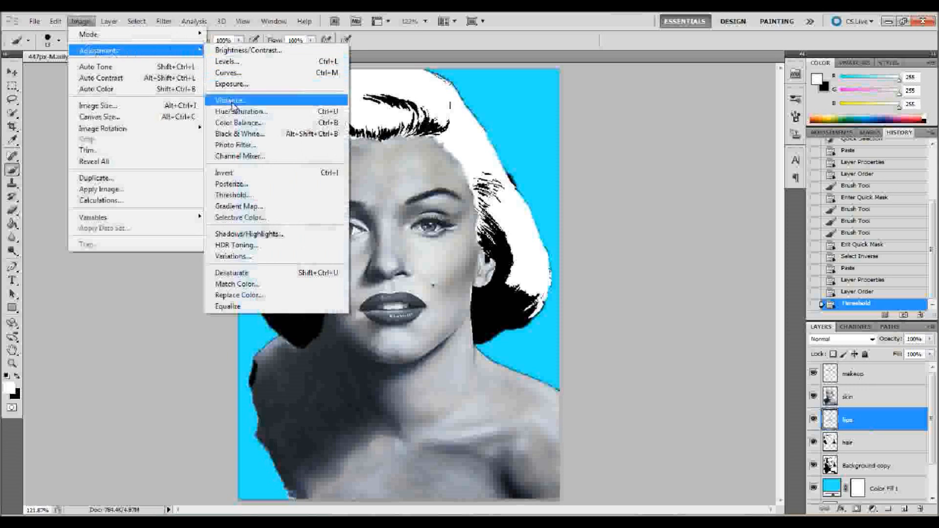
left_click(233, 195)
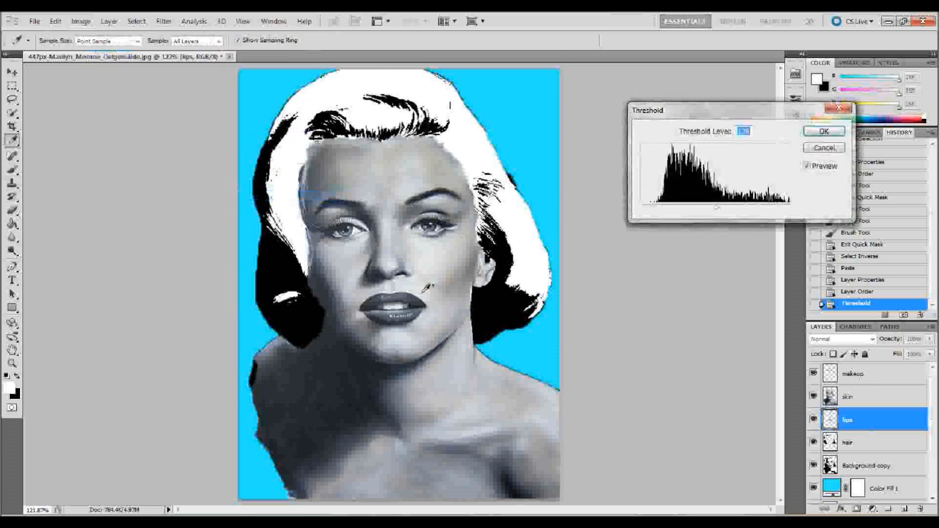
left_click(826, 133)
key("b")
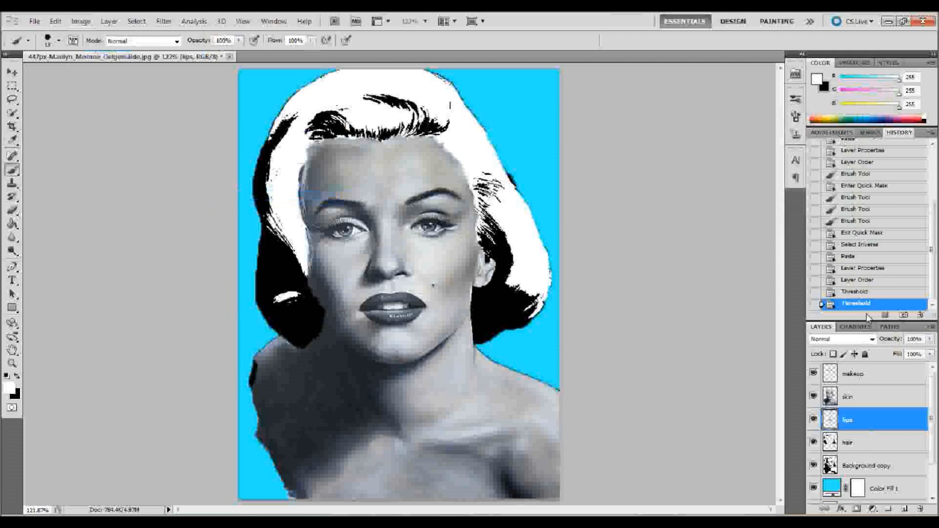
- Apply a Threshold adjustment to the skin layer, with the level lowered to slightly below 114
left_click(864, 402)
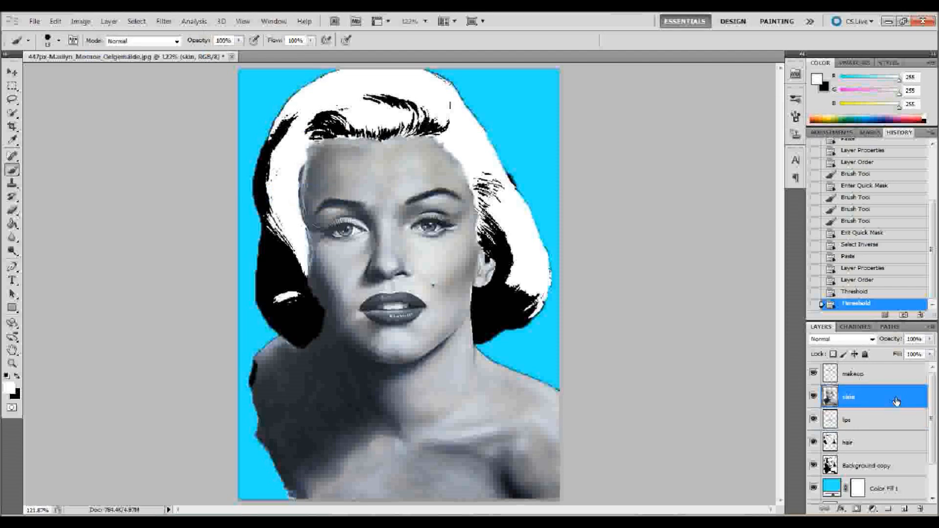
left_click(83, 21)
mouse_move(117, 50)
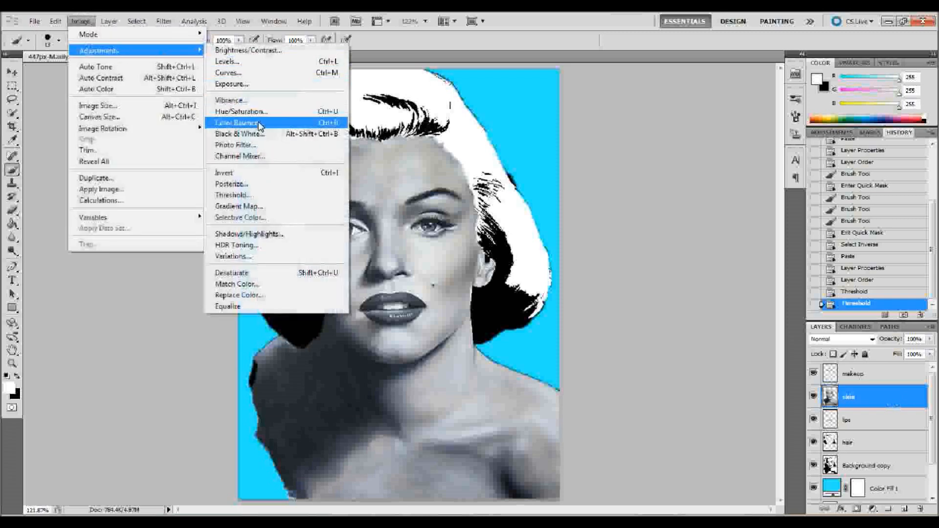
left_click(245, 194)
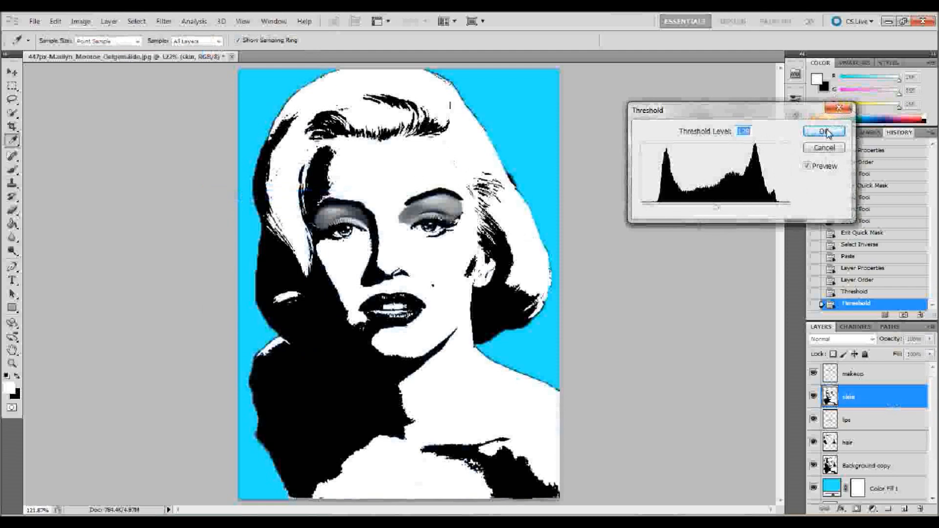
left_click_drag(715, 210, 709, 209)
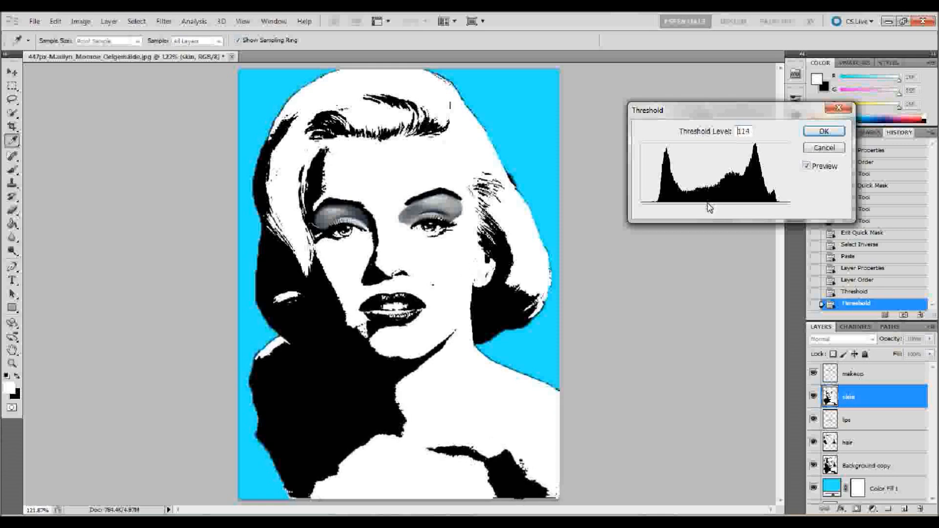
left_click_drag(710, 208, 706, 206)
left_click(823, 131)
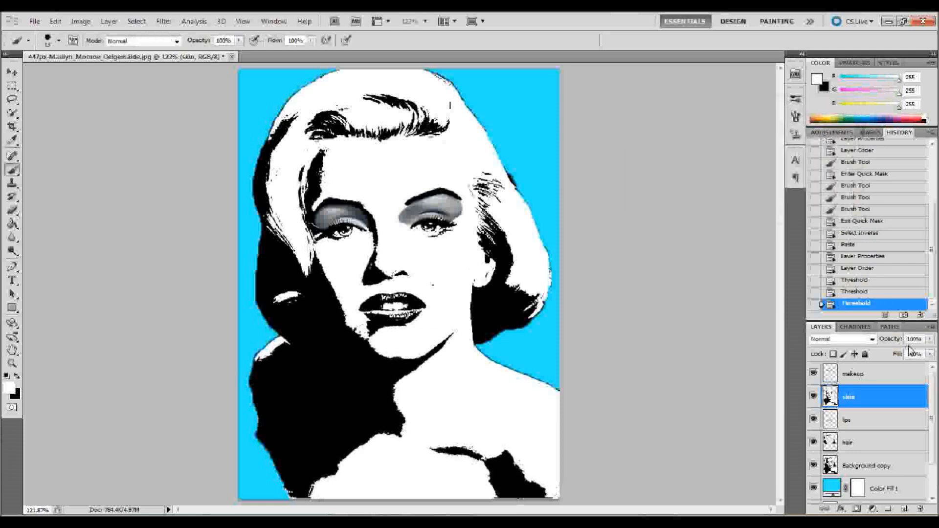
- Apply a Threshold adjustment to the makeup layer, with the level nudged slightly below the default
left_click(874, 374)
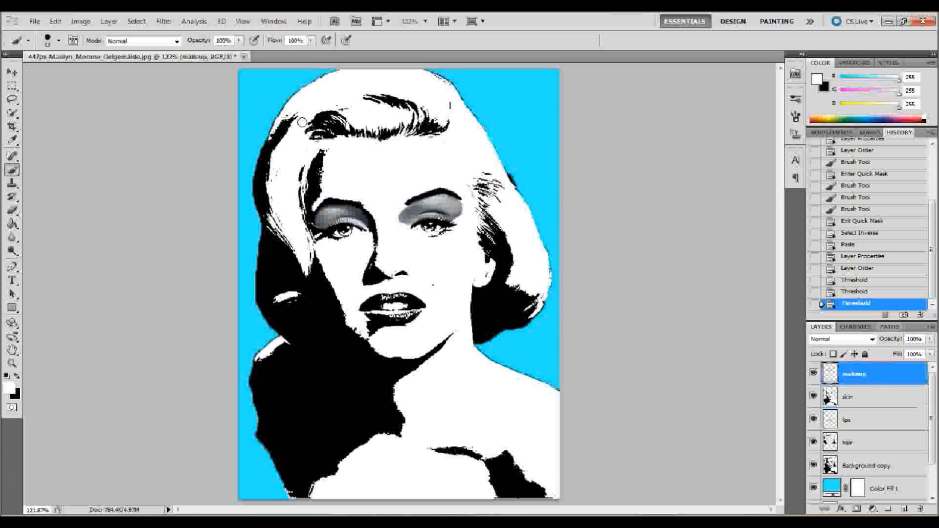
left_click(80, 21)
mouse_move(106, 51)
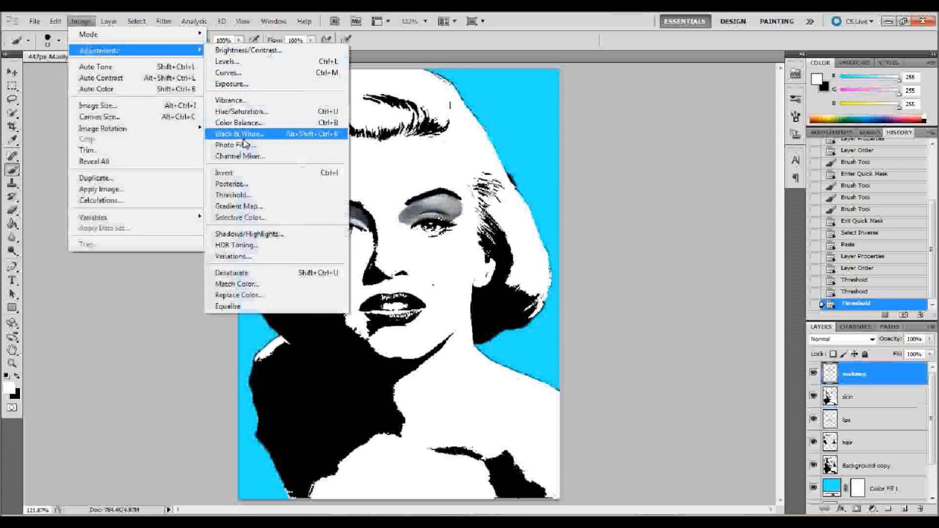
left_click(239, 195)
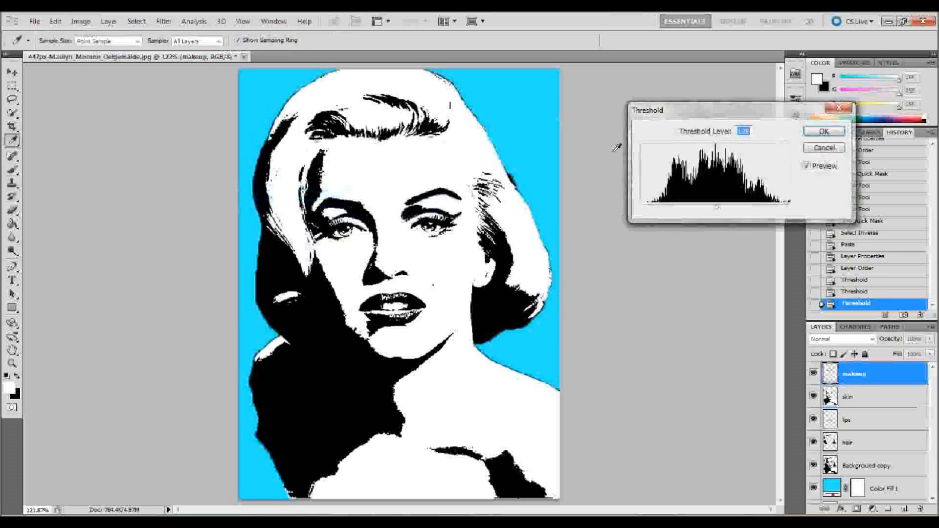
left_click_drag(718, 212, 715, 211)
left_click(821, 138)
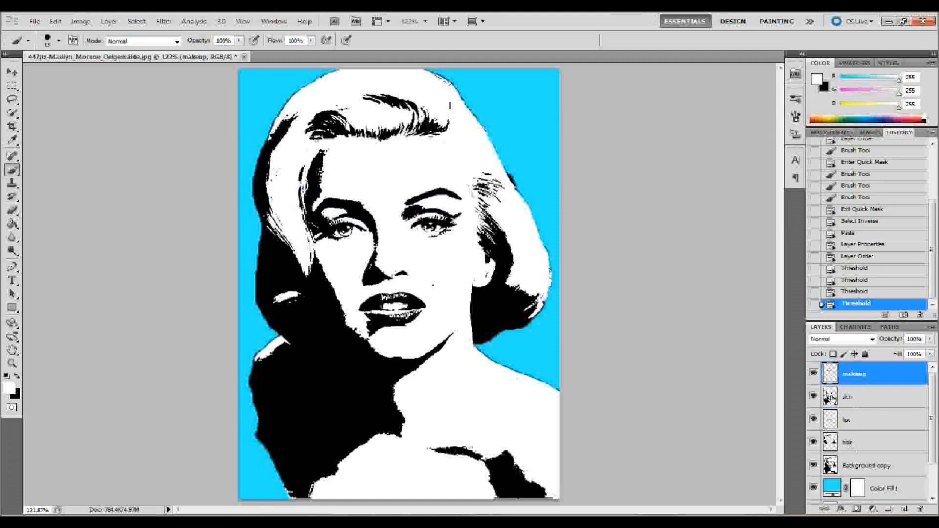
- Add a layer mask to the skin layer and erase over the lips and along the hairline with a soft 38 px eraser at 0% hardness
left_click(869, 404)
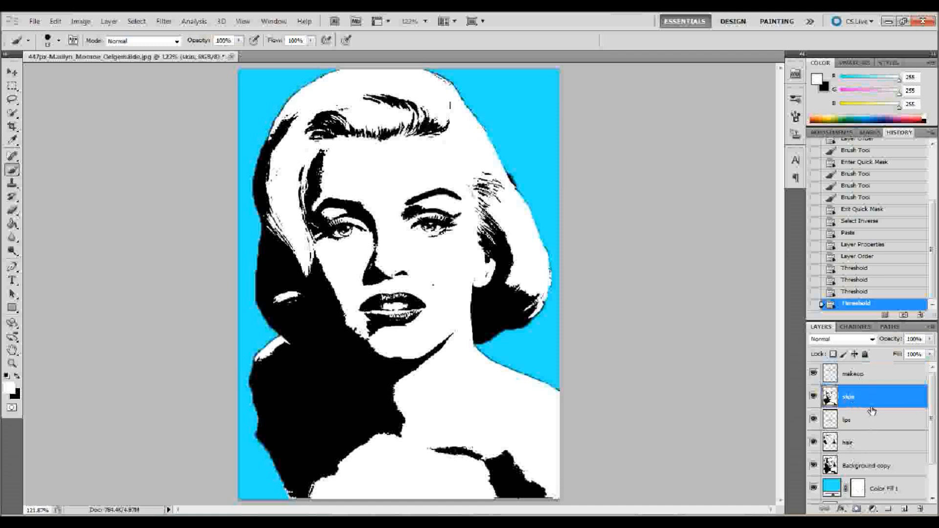
left_click(856, 509)
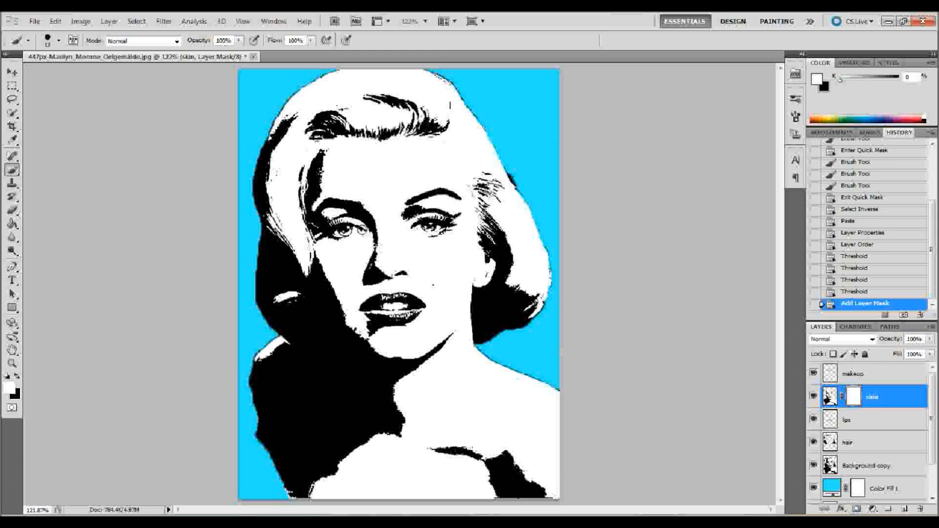
left_click(12, 210)
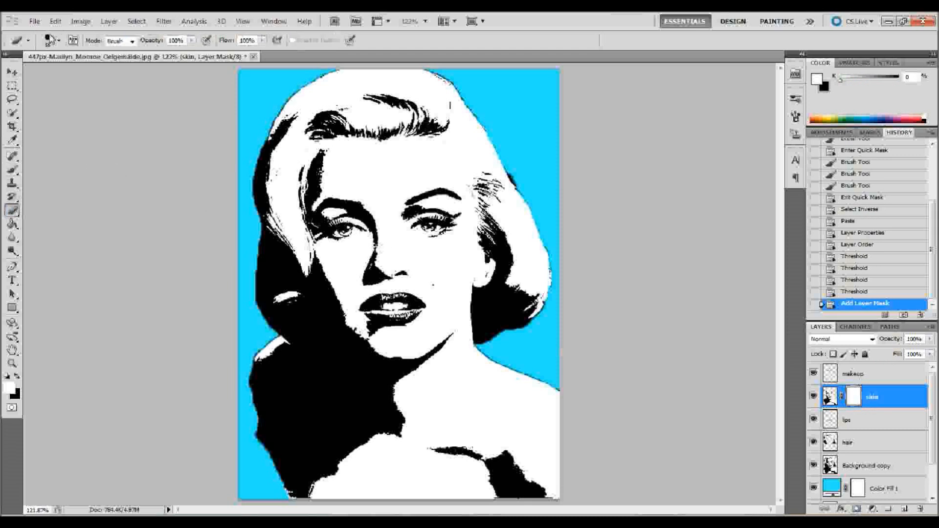
left_click(49, 41)
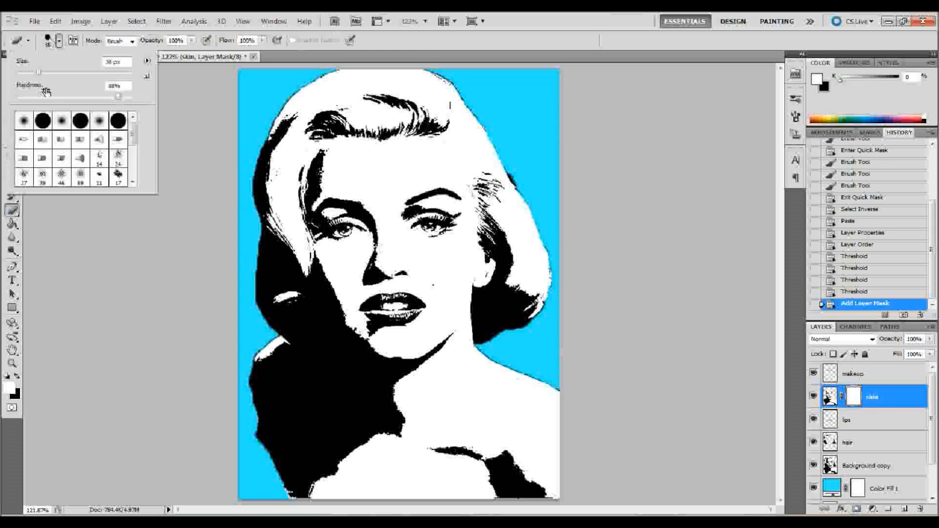
left_click_drag(118, 96, 2, 105)
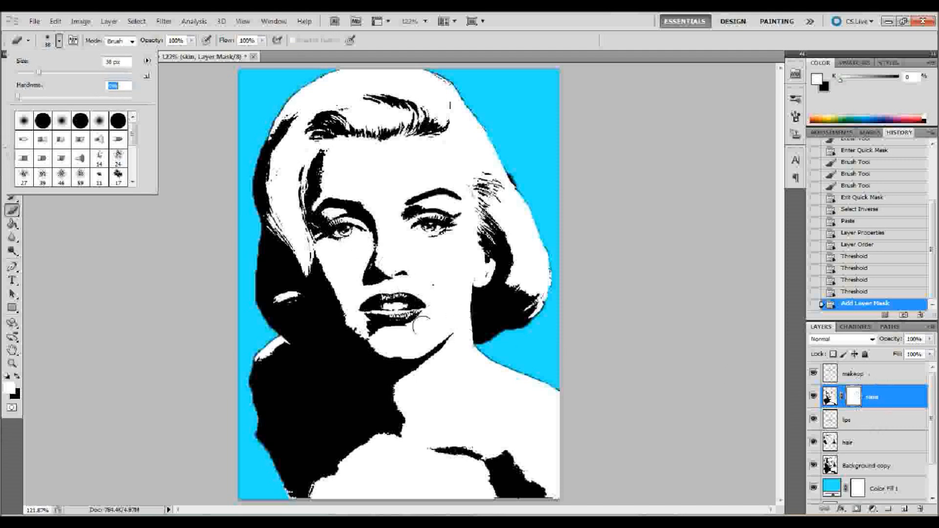
mouse_move(368, 308)
left_mouse_down()
mouse_move(416, 306)
mouse_move(403, 296)
mouse_move(363, 304)
mouse_move(410, 302)
left_mouse_up()
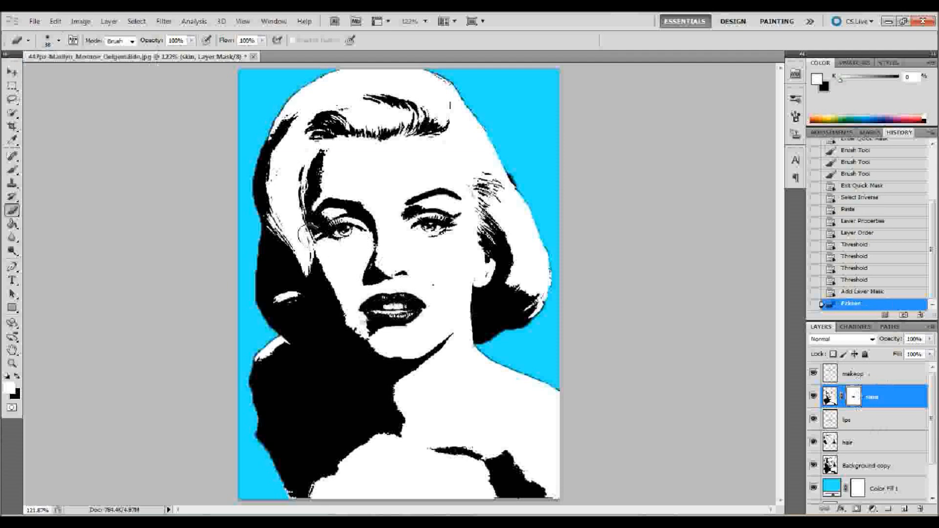
mouse_move(304, 243)
left_mouse_down()
mouse_move(305, 165)
mouse_move(321, 136)
mouse_move(337, 139)
mouse_move(473, 186)
mouse_move(474, 235)
mouse_move(500, 261)
mouse_move(502, 281)
left_mouse_up()
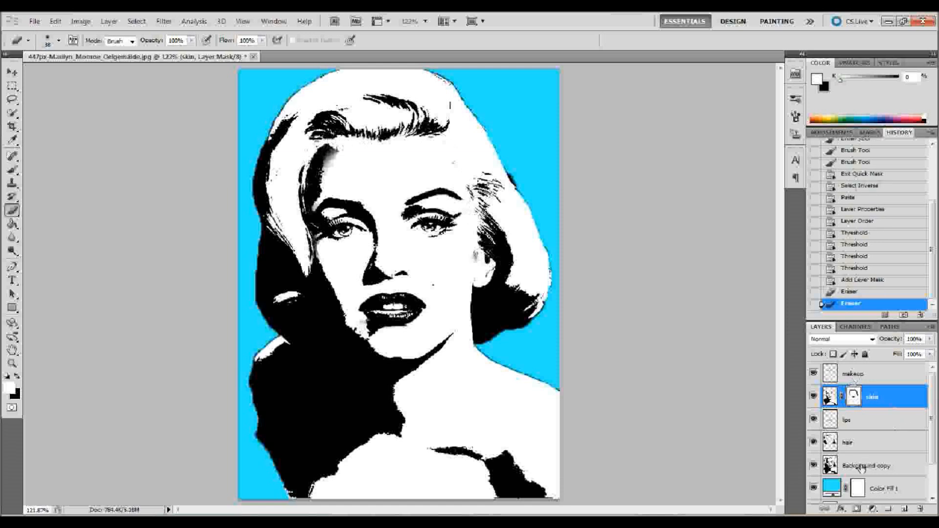
- Colorize the hair layer yellow with Hue/Saturation at hue 59, saturation 100 and lightness about -37
left_click(869, 451)
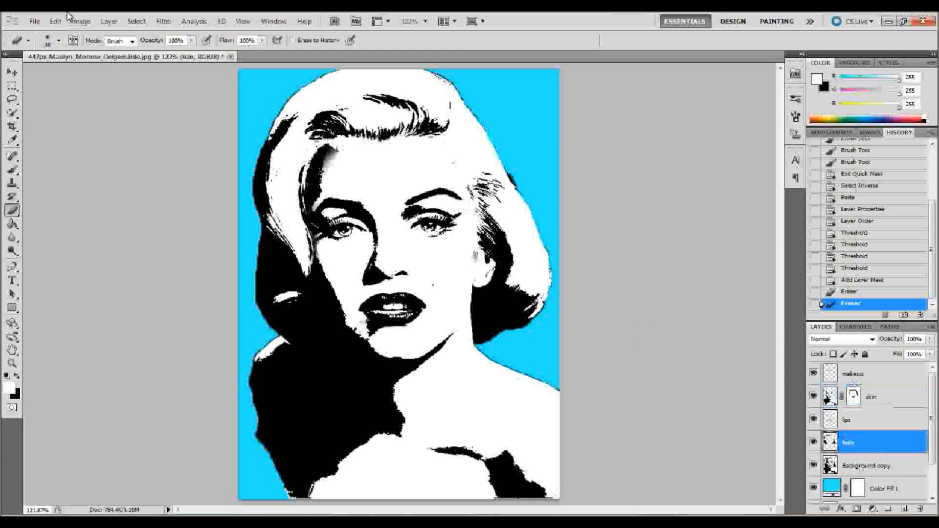
left_click(80, 22)
mouse_move(95, 51)
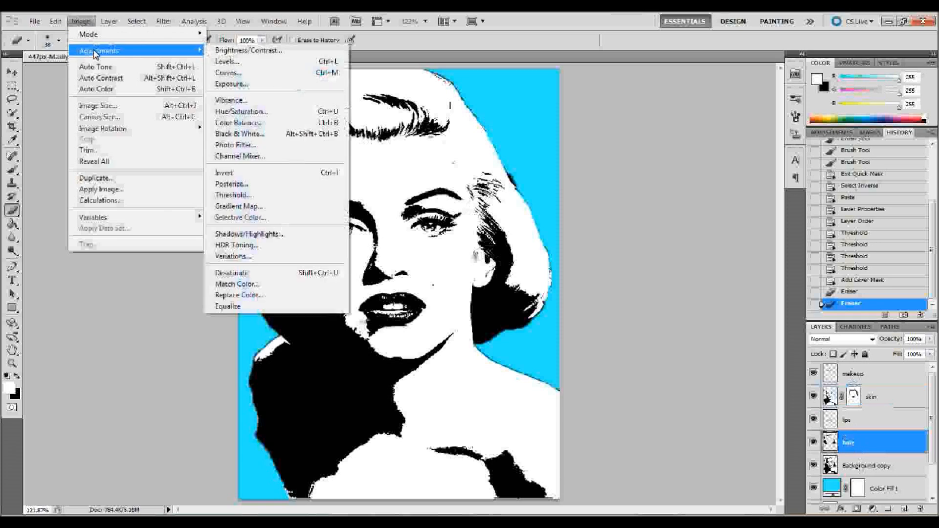
left_click(235, 113)
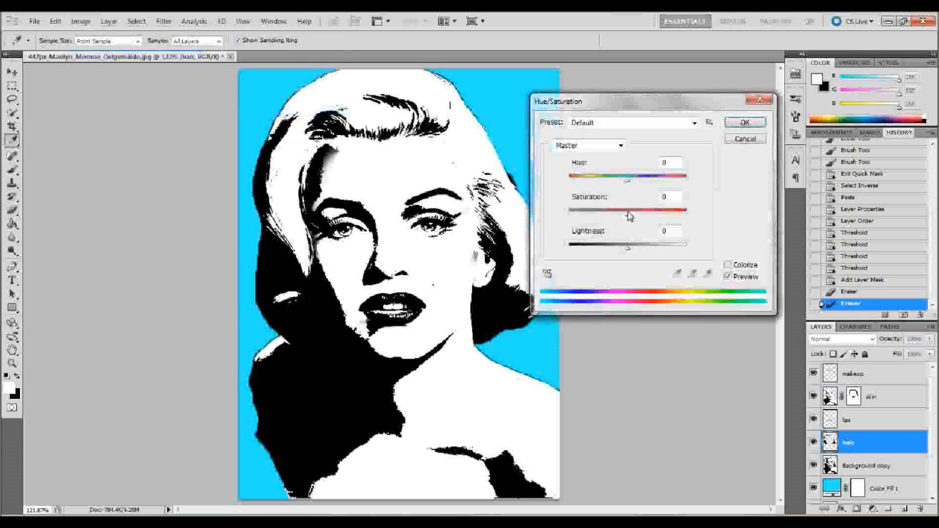
left_click(727, 266)
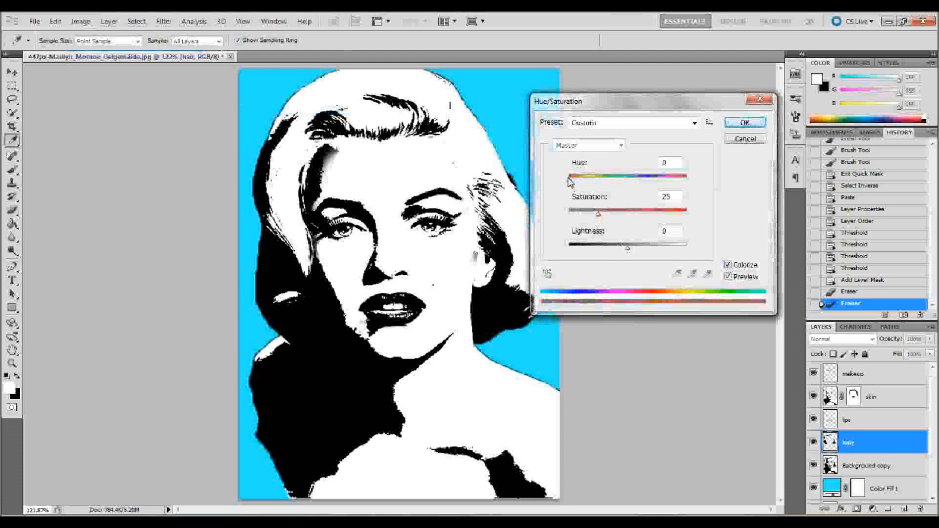
left_click_drag(570, 184, 588, 181)
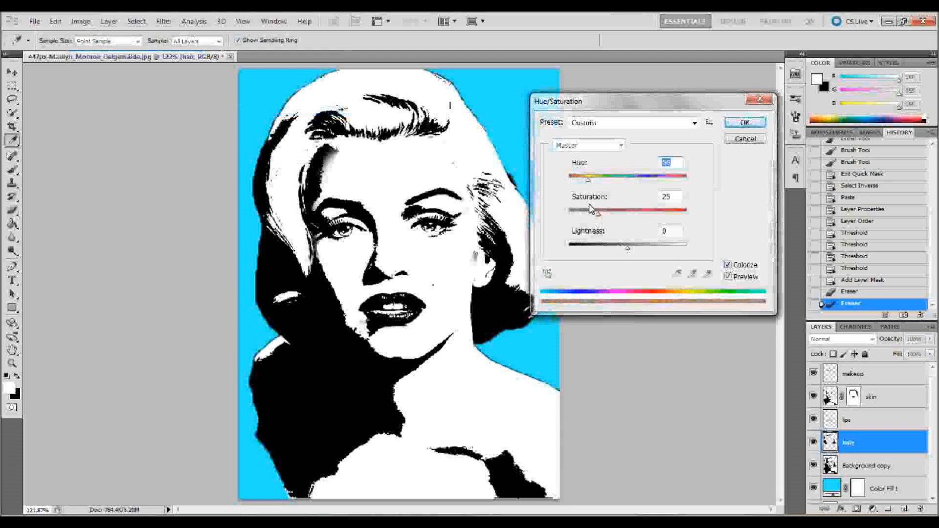
left_click_drag(626, 248, 614, 251)
left_click_drag(598, 213, 689, 214)
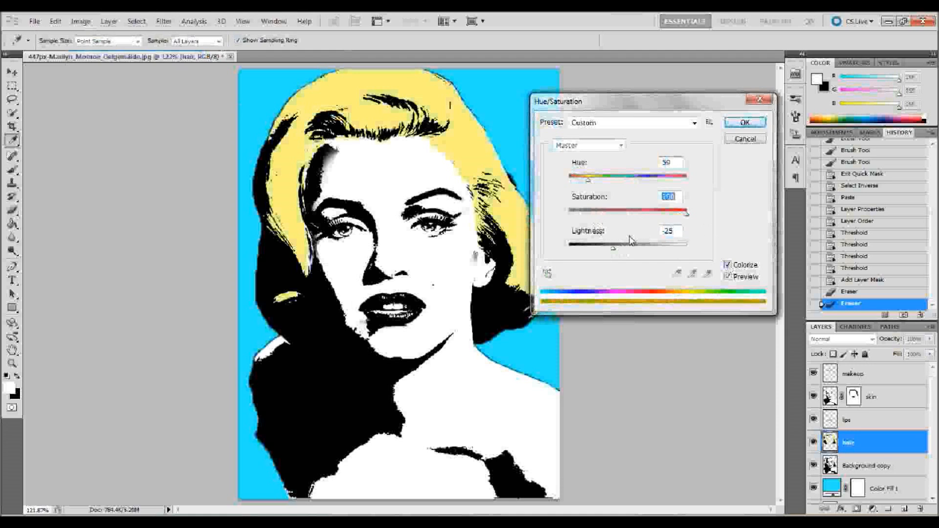
left_click_drag(612, 248, 605, 251)
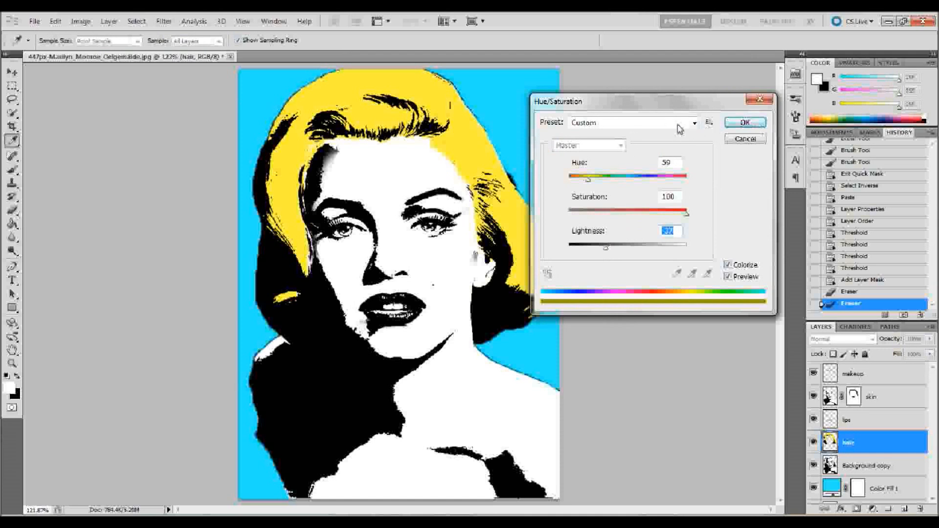
left_click(742, 123)
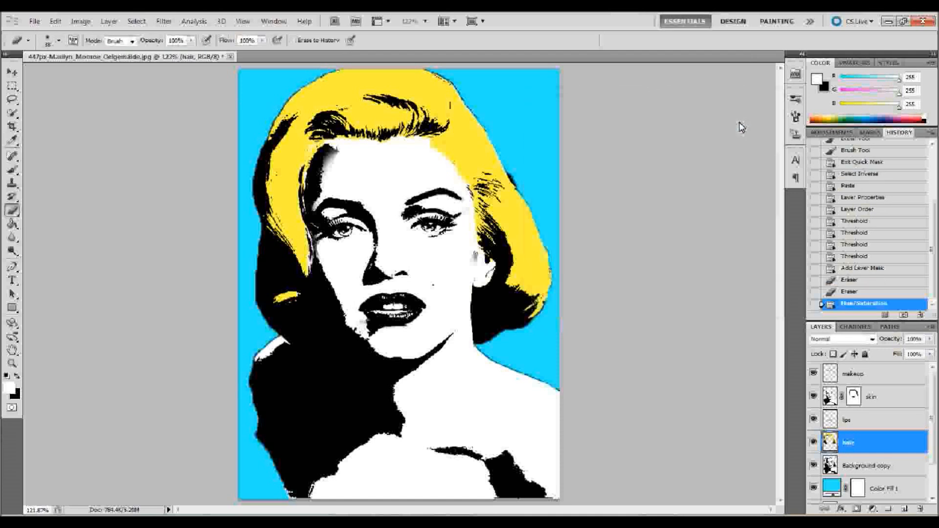
- Colorize the lips layer pink with Hue/Saturation at hue 328, saturation 76 and lightness about -32
double_click(863, 425)
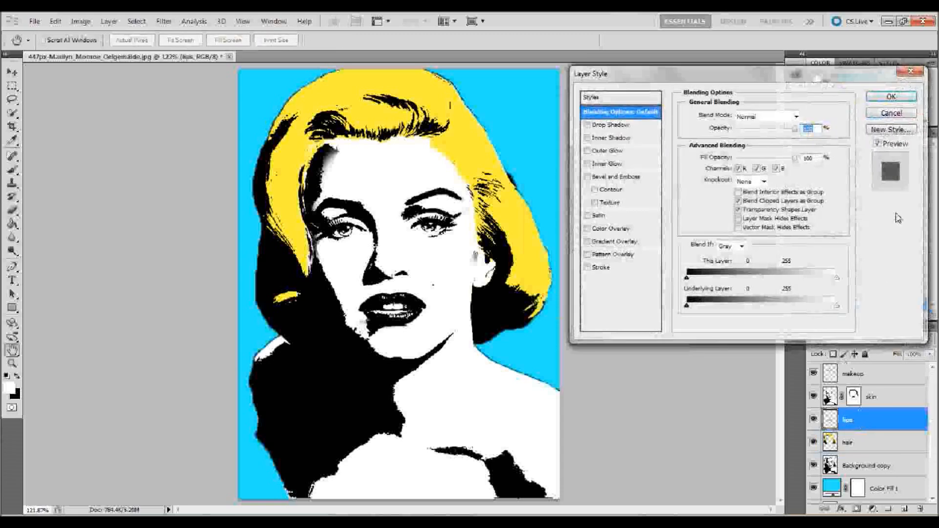
left_click(890, 114)
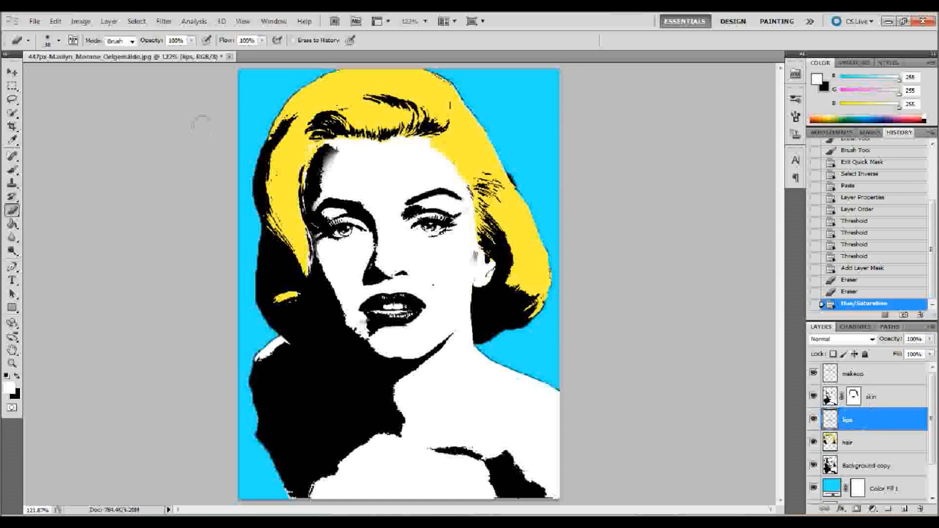
left_click(81, 21)
mouse_move(93, 53)
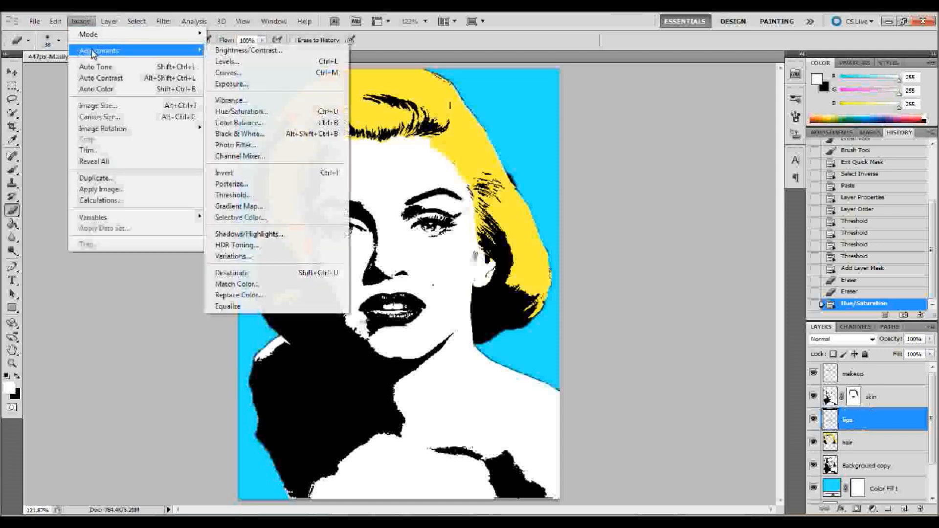
left_click(241, 111)
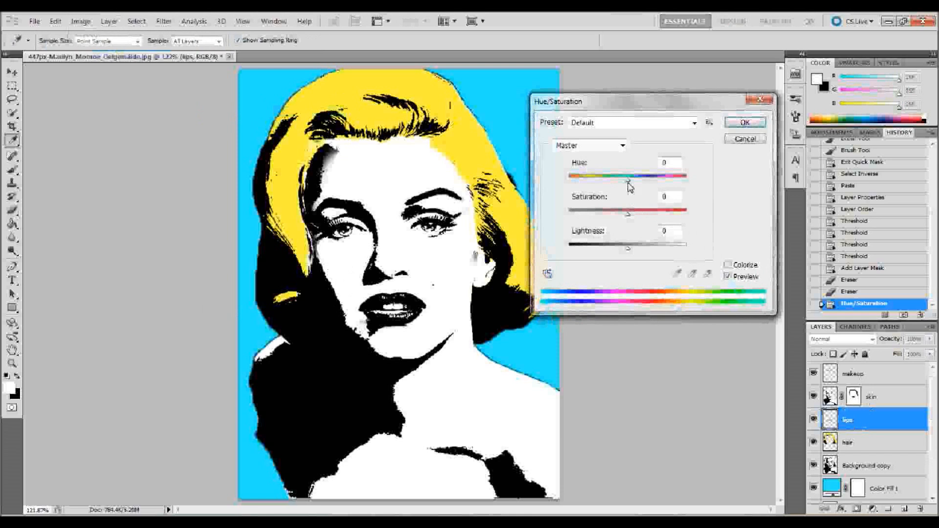
left_click_drag(629, 185, 679, 184)
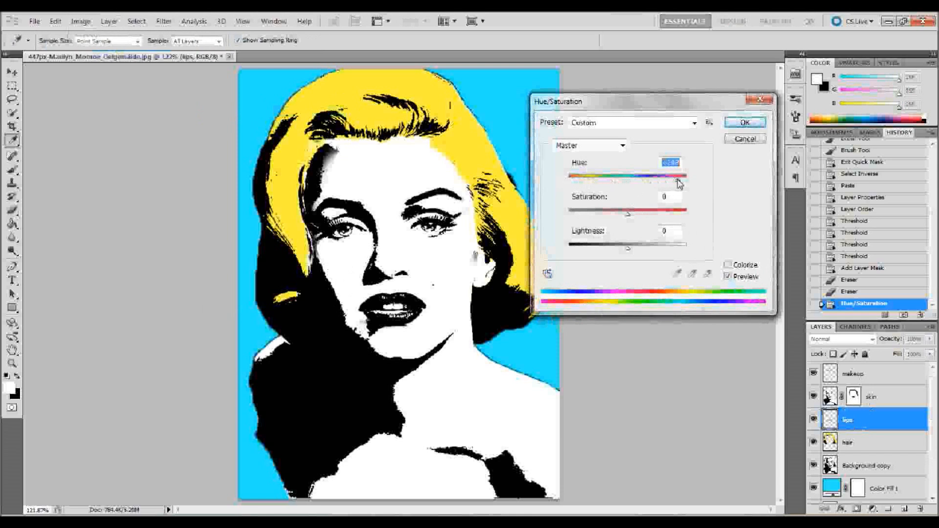
left_click(728, 265)
left_click(576, 181)
left_click_drag(578, 183, 675, 189)
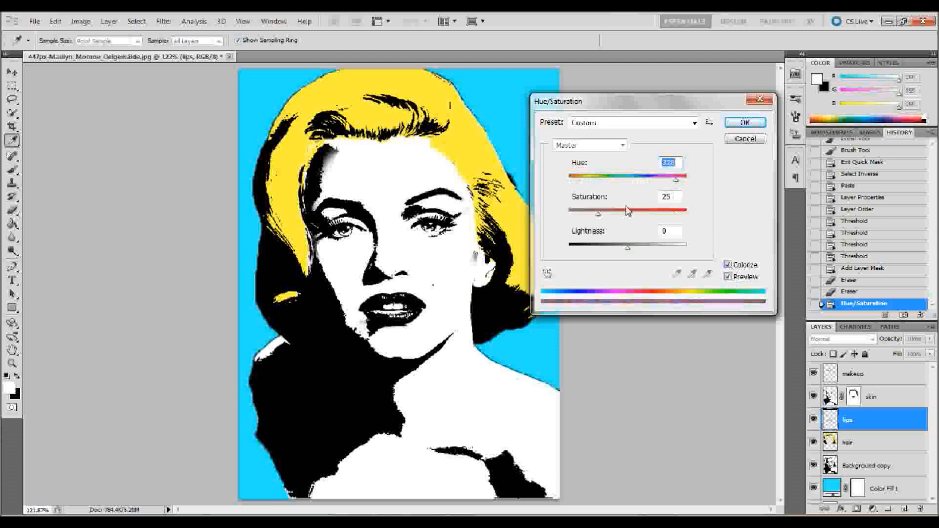
left_click_drag(597, 215, 657, 214)
left_click_drag(629, 249, 611, 252)
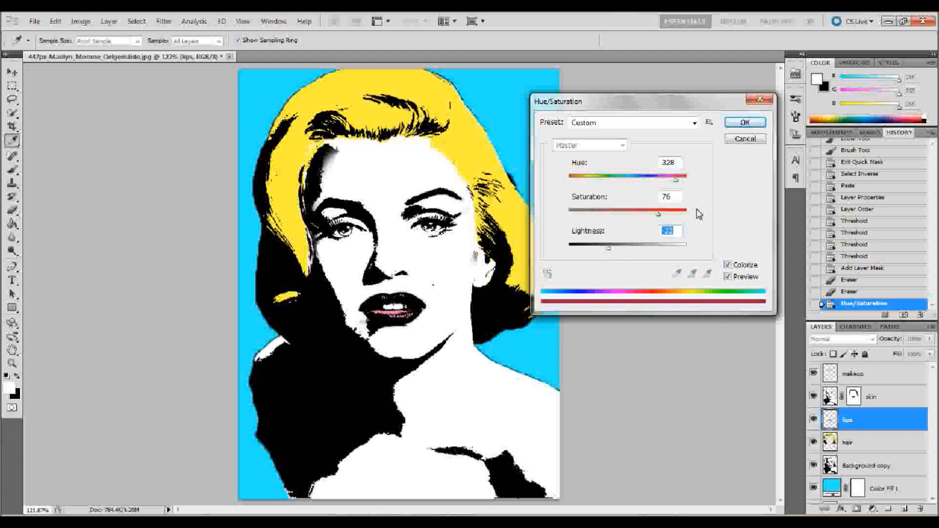
left_click(741, 123)
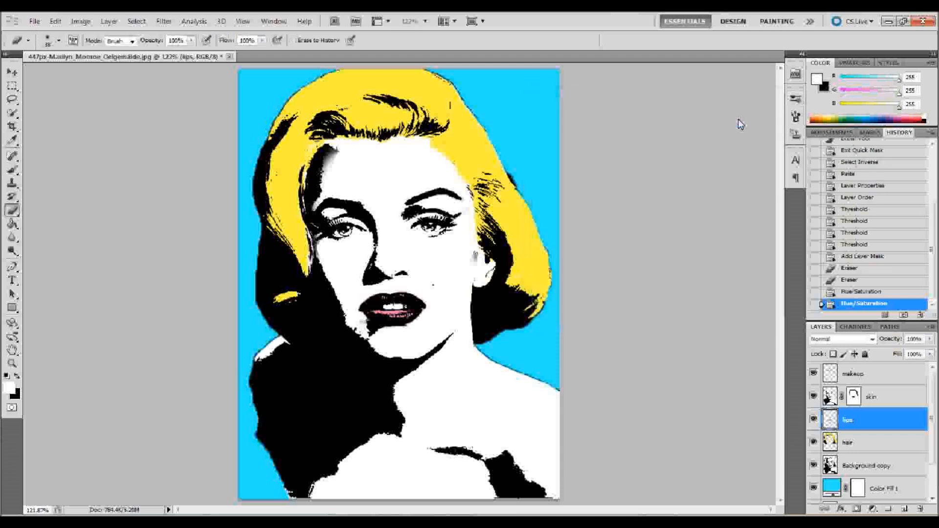
- Colorize the skin layer pale pinkish-purple with Hue/Saturation at hue 293, saturation 70 and lightness -14
left_click(891, 400)
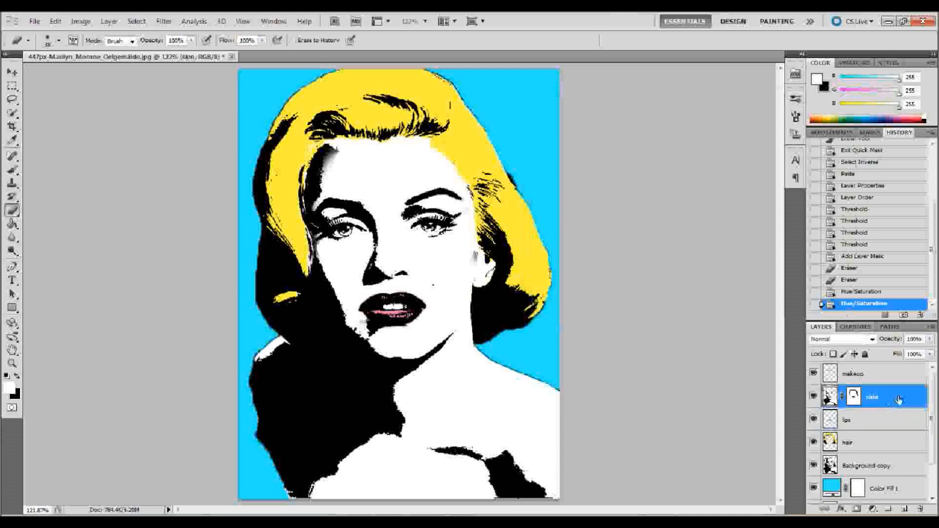
left_click(75, 22)
mouse_move(121, 51)
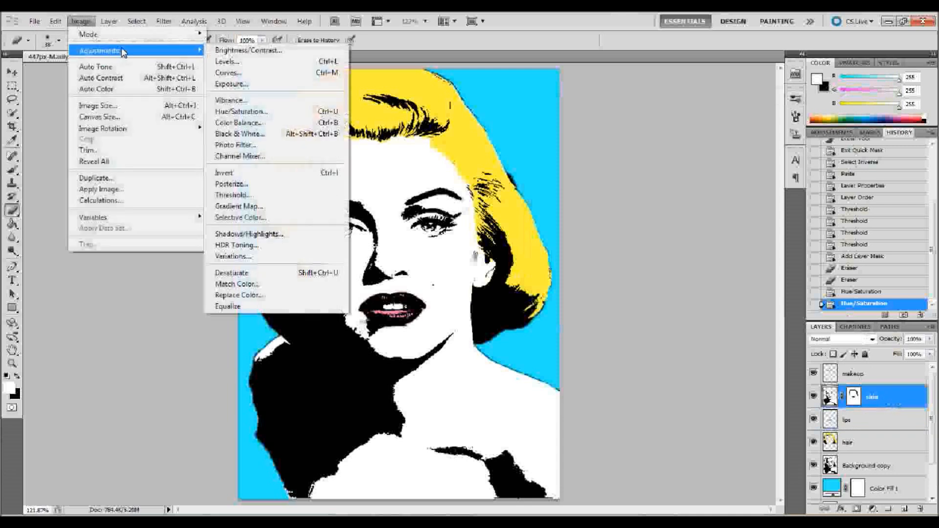
left_click(250, 114)
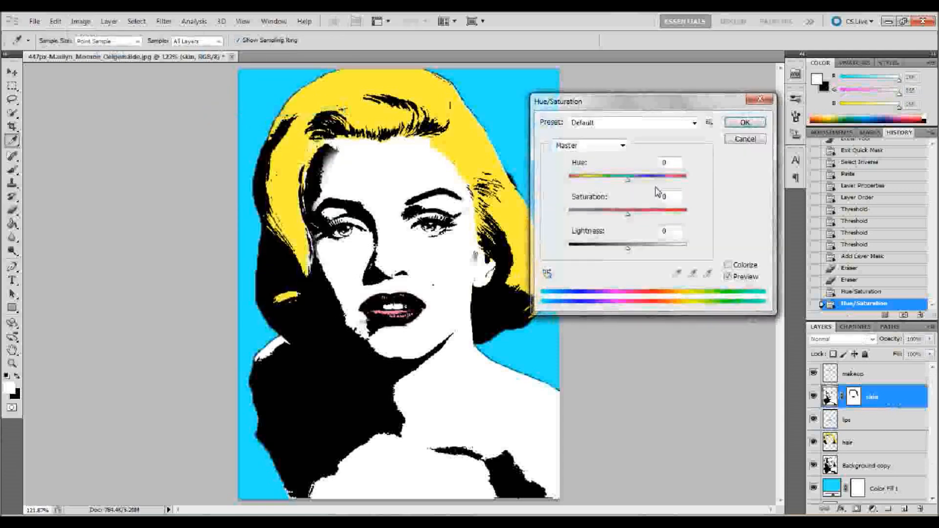
left_click(728, 266)
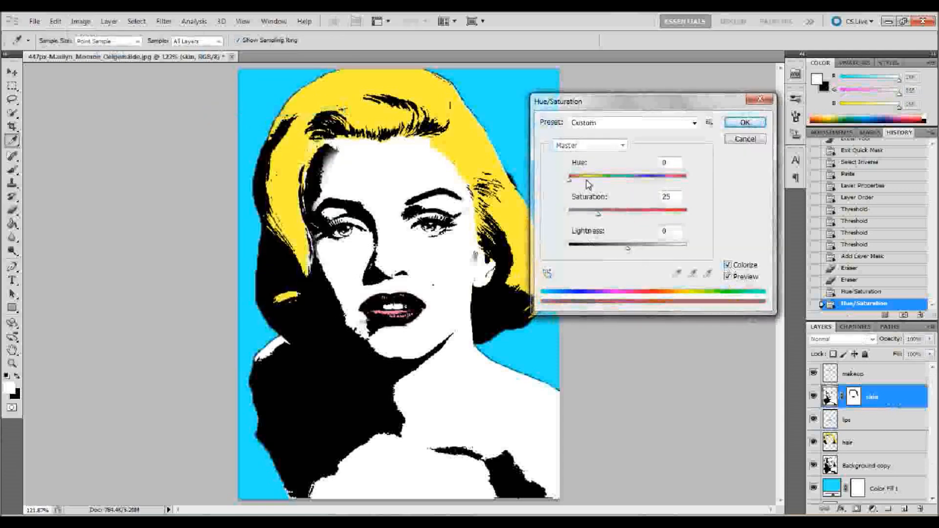
left_click_drag(569, 180, 584, 181)
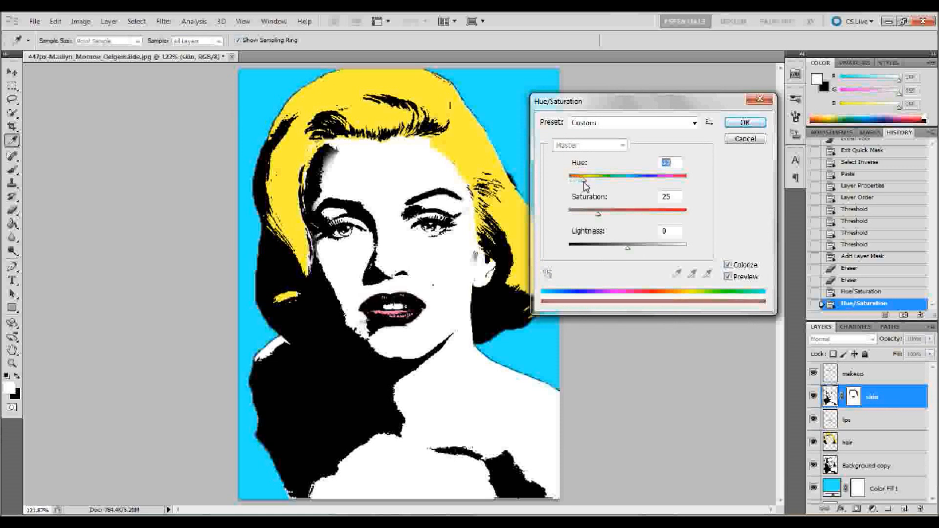
left_click_drag(628, 247, 612, 248)
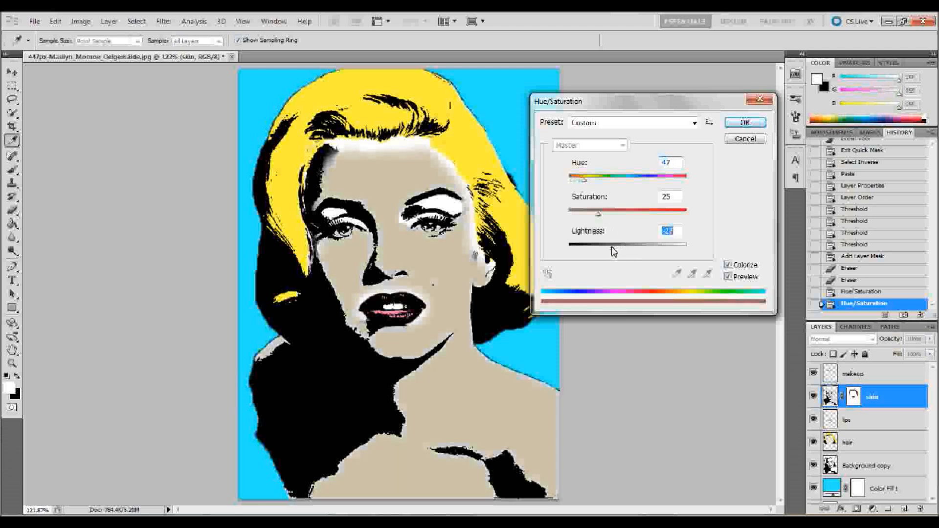
left_click_drag(598, 215, 706, 216)
left_click_drag(587, 185, 676, 192)
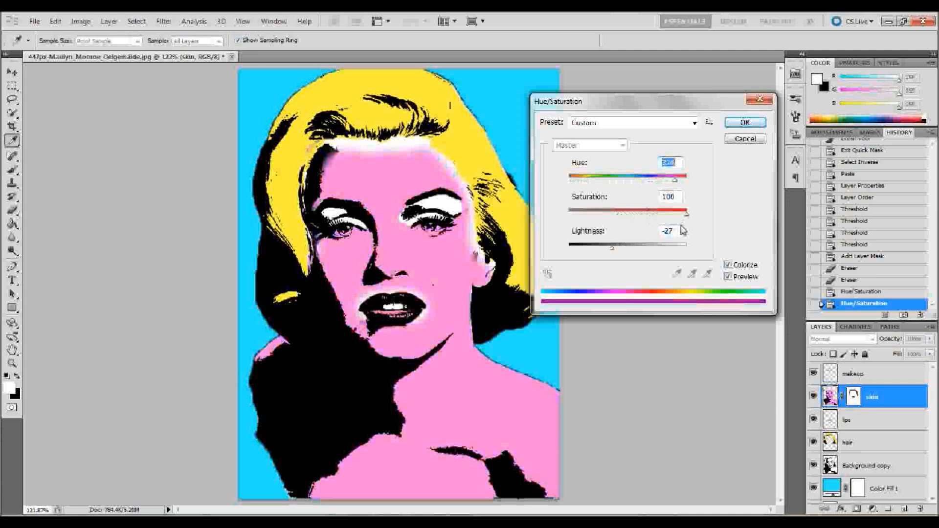
left_click_drag(685, 214, 656, 218)
left_click_drag(612, 248, 623, 252)
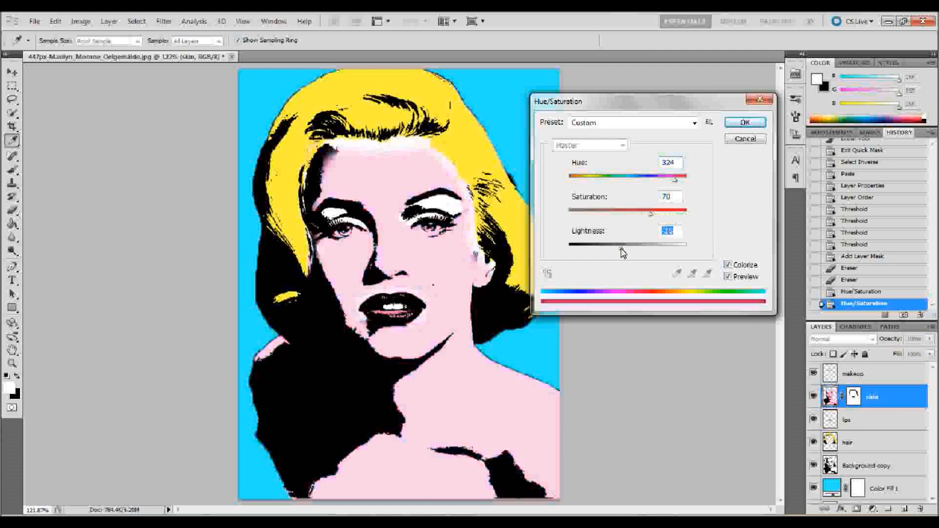
left_click_drag(675, 184, 669, 183)
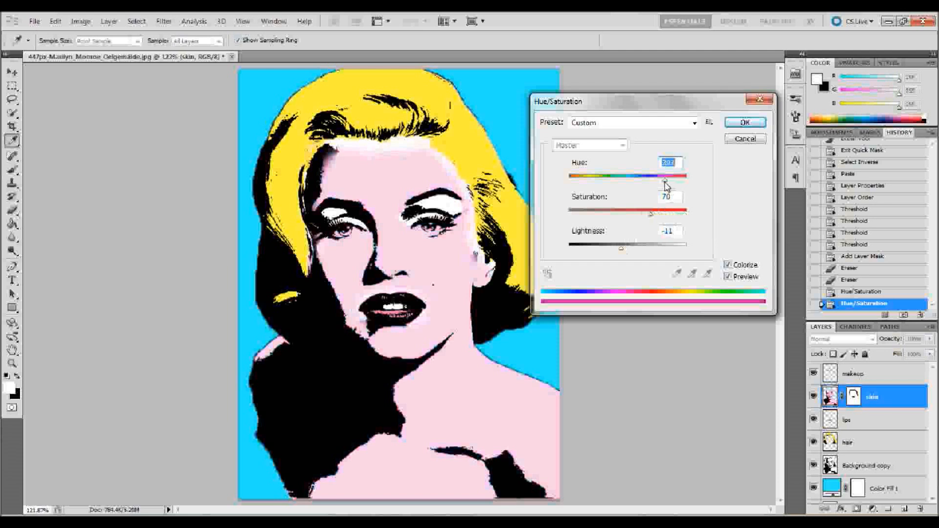
left_click_drag(621, 248, 618, 248)
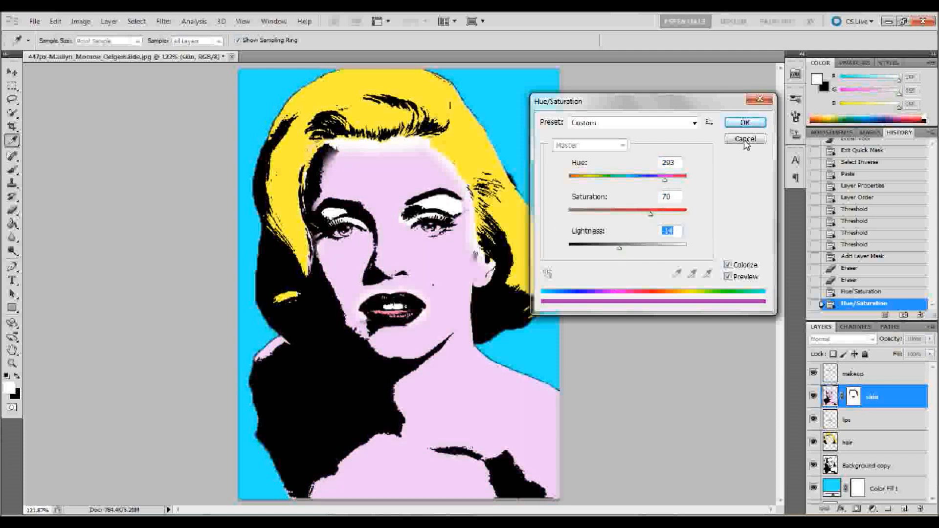
left_click(745, 124)
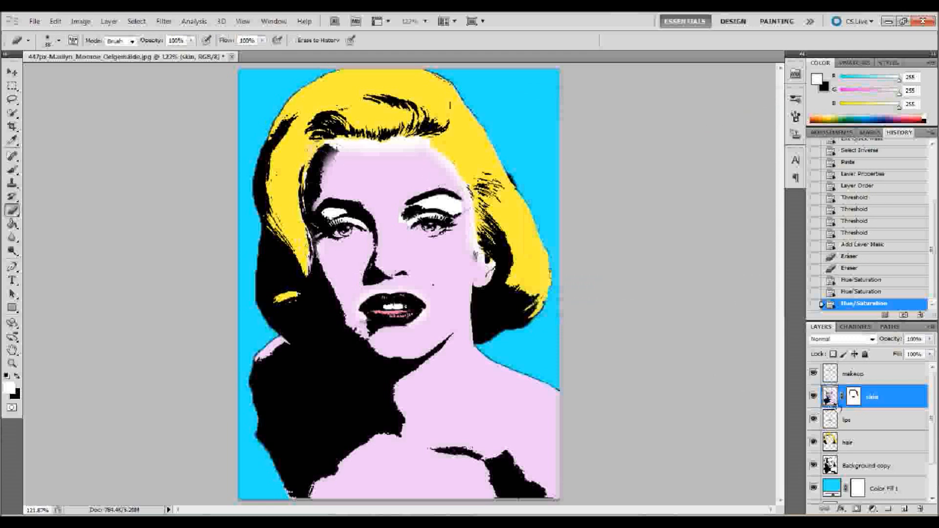
- Paint white on the skin layer's mask along the hairline and ear with a soft brush at 14% hardness to restore the skin colour
left_click(854, 398)
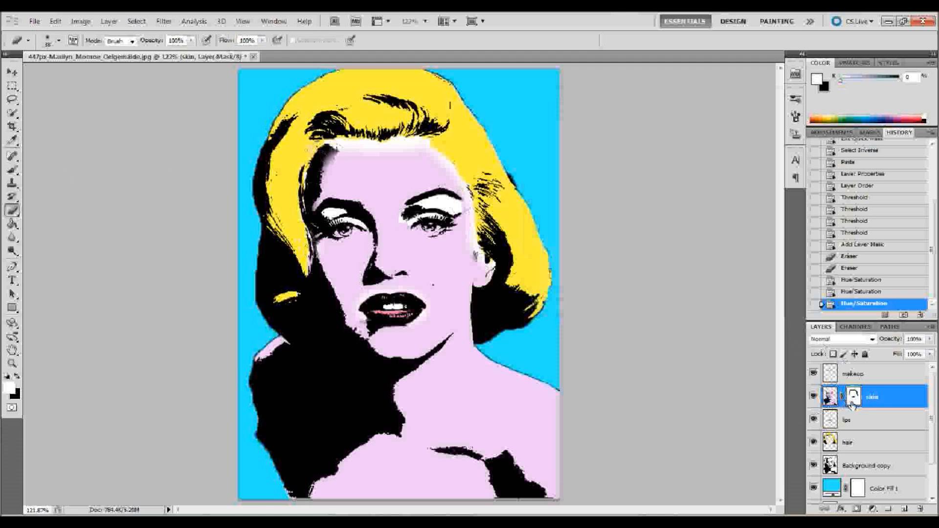
left_click(13, 170)
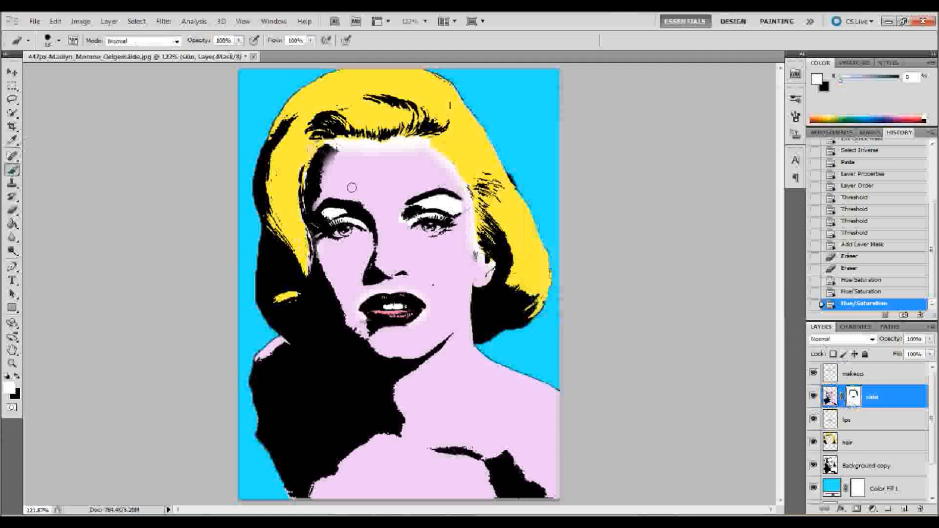
left_click(58, 41)
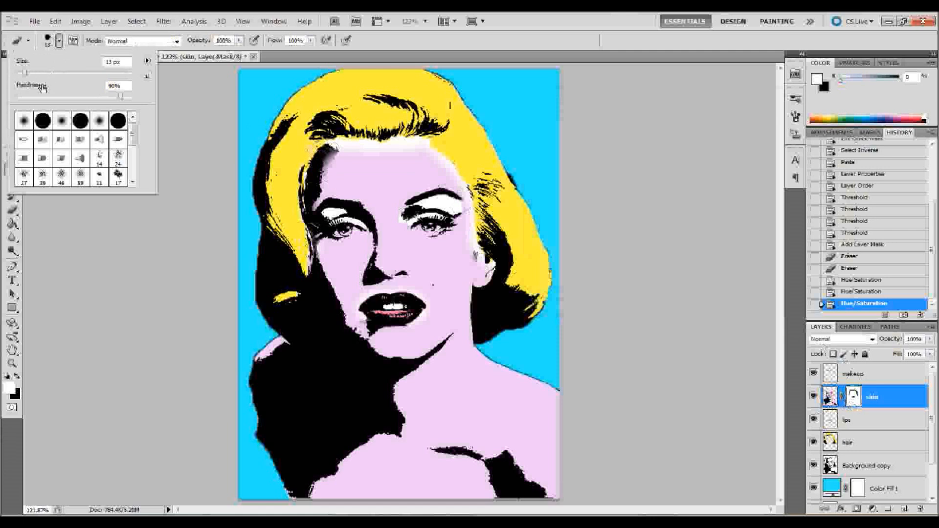
left_click_drag(43, 100, 38, 100)
left_click_drag(31, 72, 33, 72)
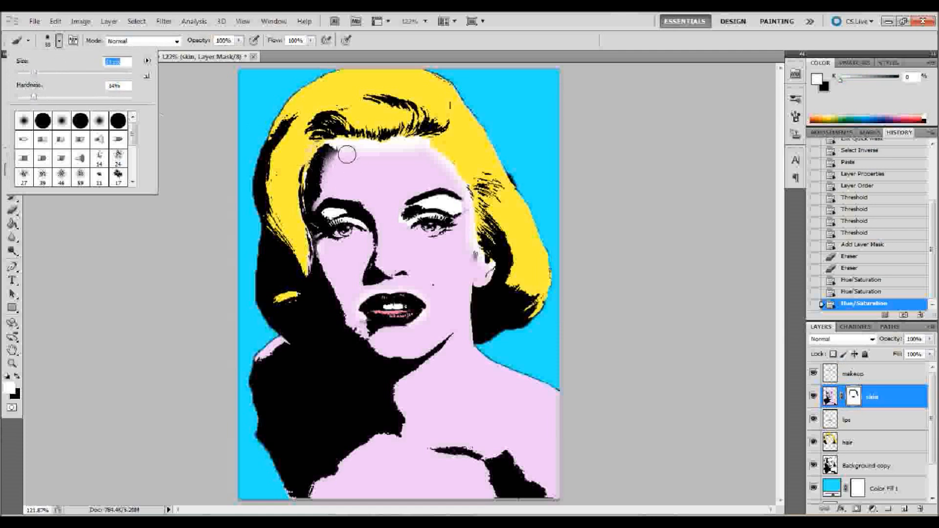
left_click(331, 147)
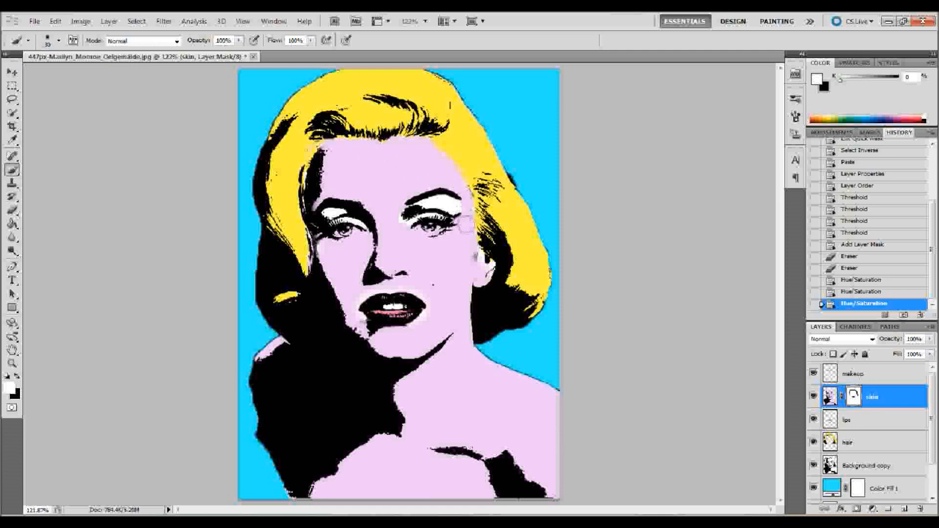
left_click(481, 268)
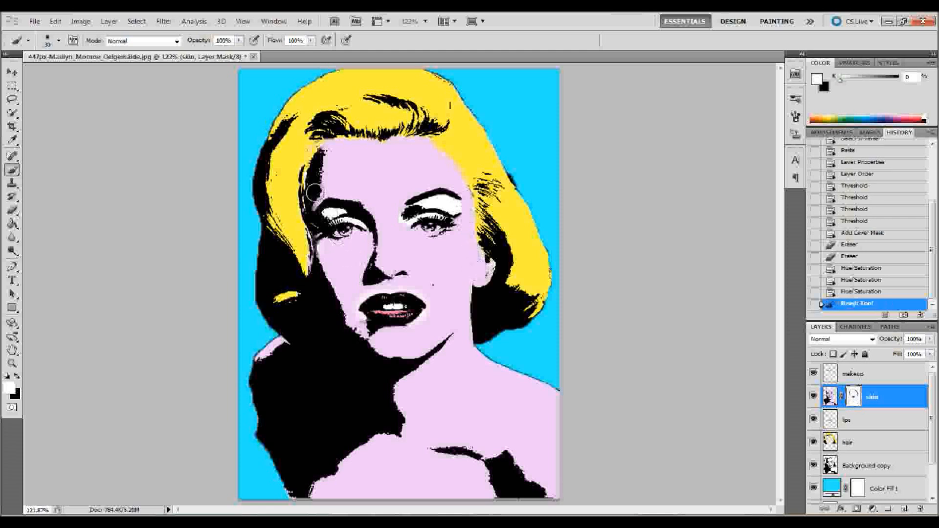
left_click_drag(312, 197, 333, 151)
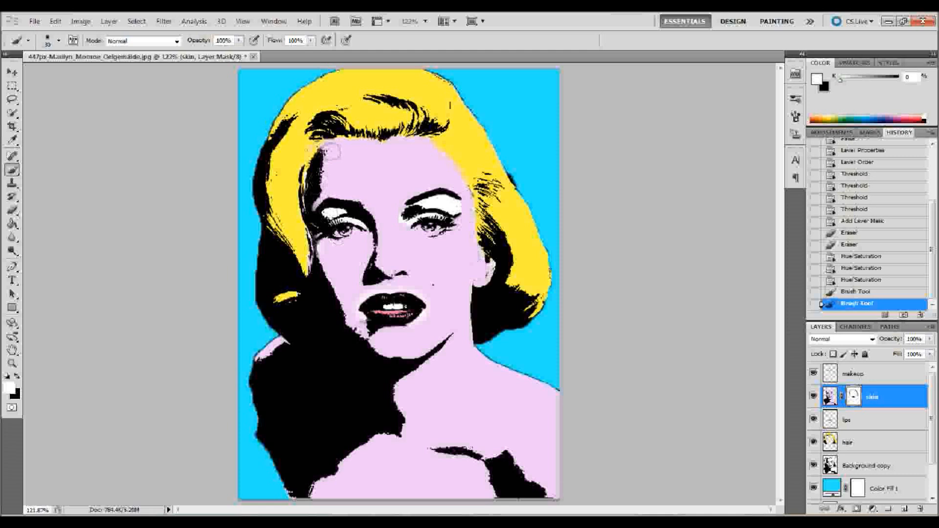
- Erase the skin mask over the hair beside the forehead and move the skin layer below the hair layer
key("e")
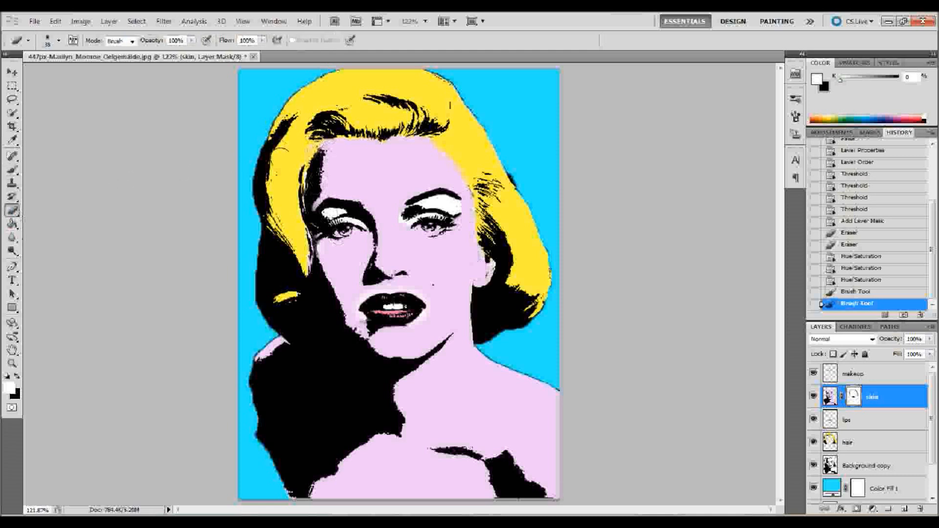
left_click_drag(308, 139, 321, 125)
left_click_drag(904, 401, 900, 449)
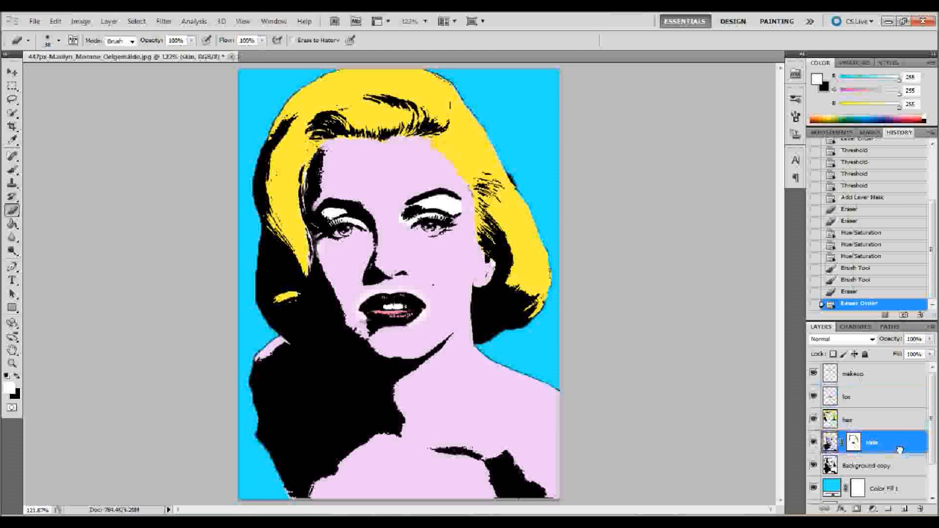
- Paint white on the skin layer's mask around the lips to fill the pale halo with skin colour
left_click(854, 443)
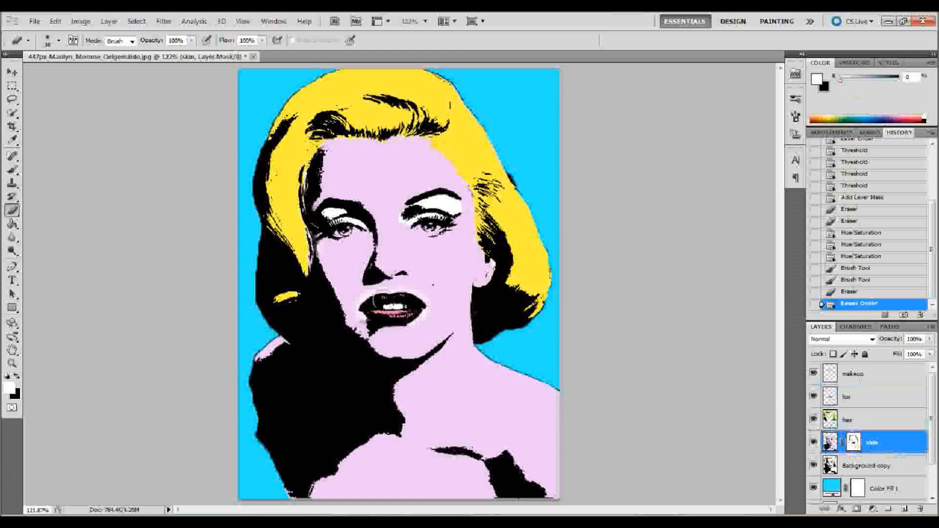
key("b")
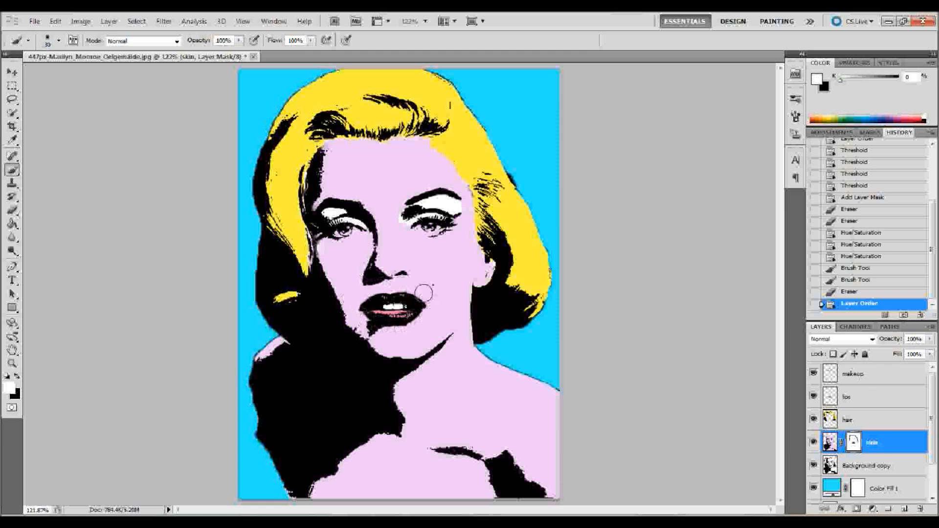
left_click(453, 315)
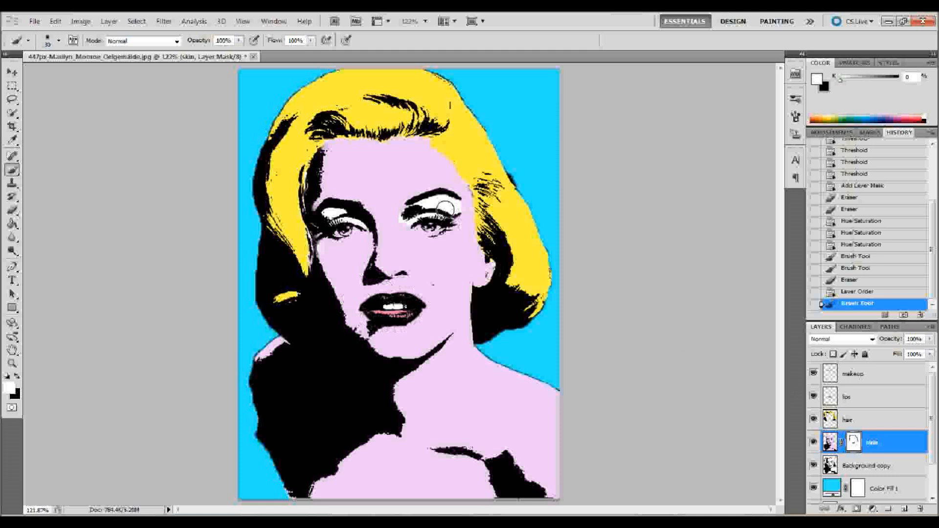
- Colorize the makeup layer blue with Hue/Saturation at hue 207, saturation 85 and reduced lightness
left_click(878, 380)
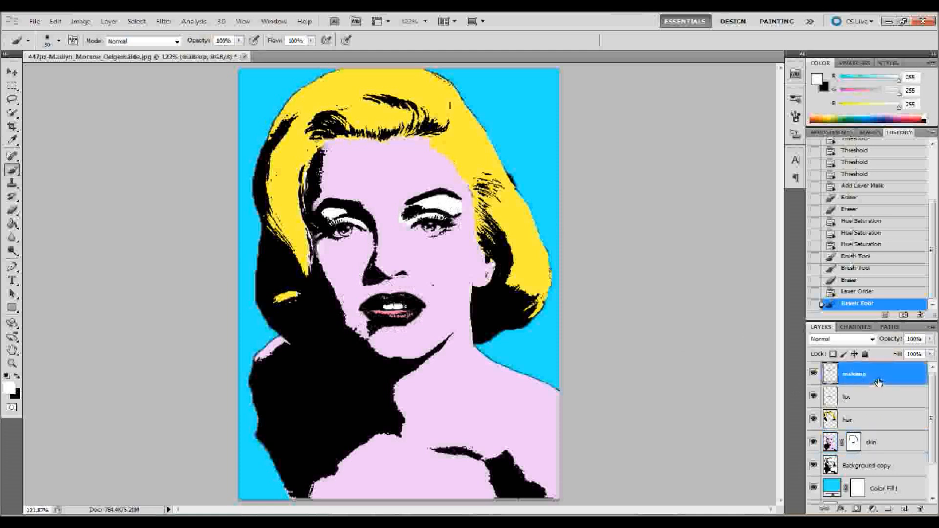
left_click(81, 21)
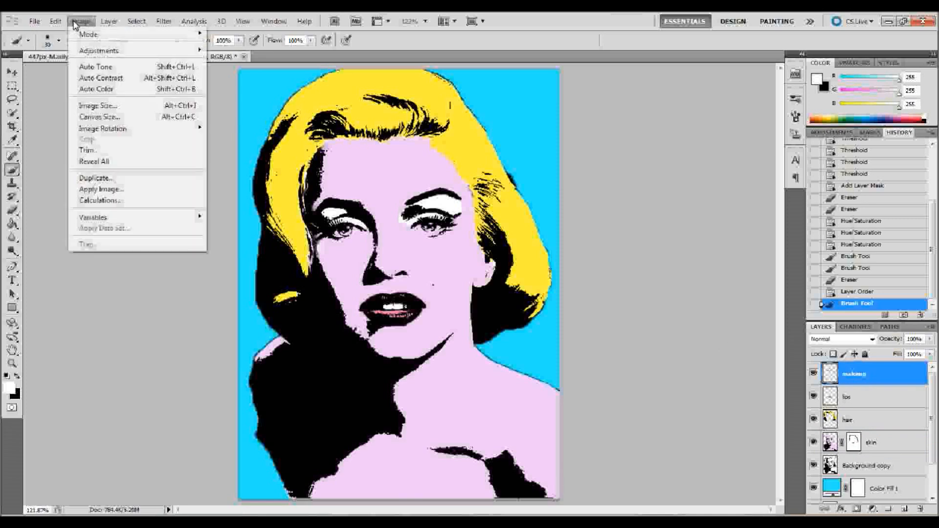
mouse_move(107, 53)
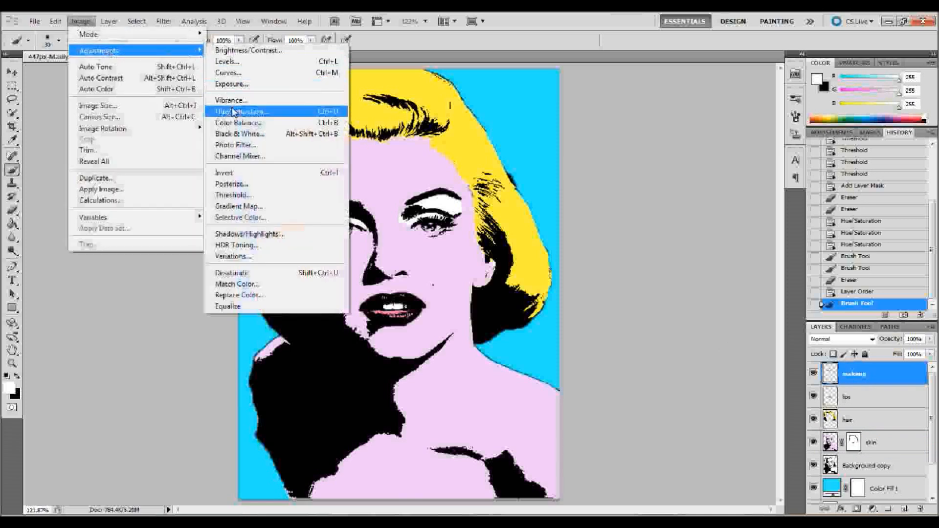
left_click(232, 110)
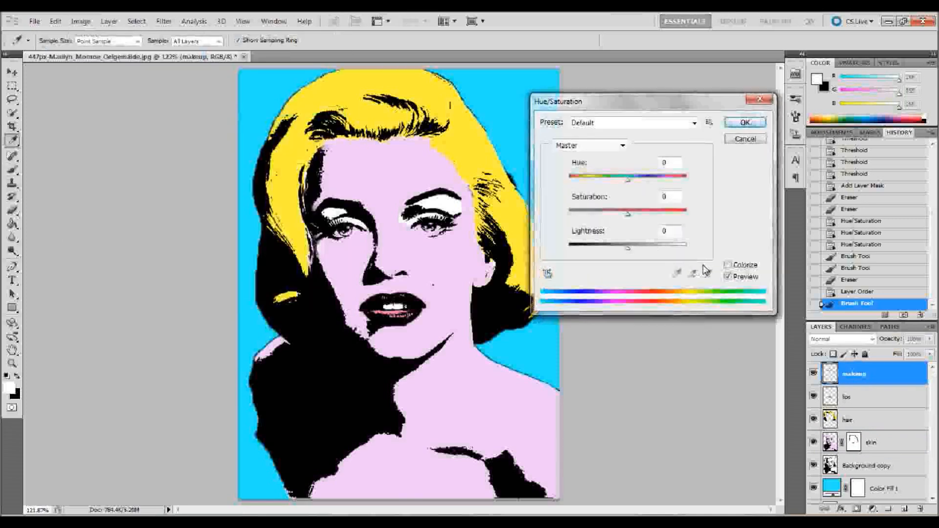
left_click(728, 265)
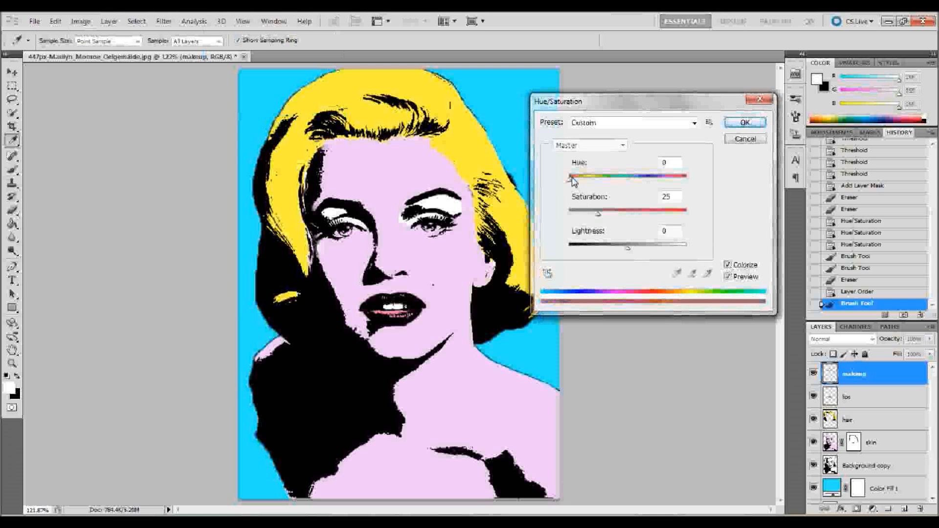
left_click_drag(572, 184, 642, 182)
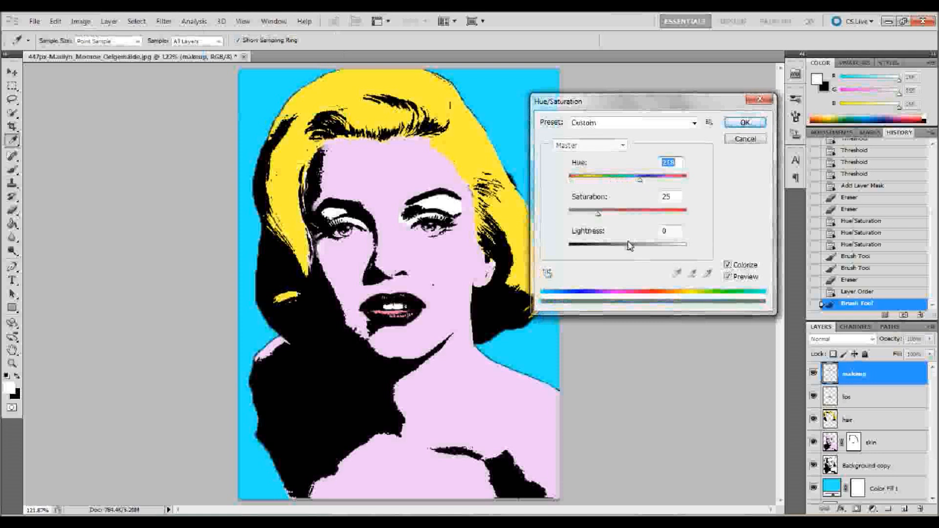
mouse_move(627, 247)
left_mouse_down()
mouse_move(595, 248)
mouse_move(610, 242)
left_mouse_up()
left_click_drag(639, 180, 636, 181)
left_click_drag(600, 221, 669, 222)
left_click_drag(607, 252, 608, 254)
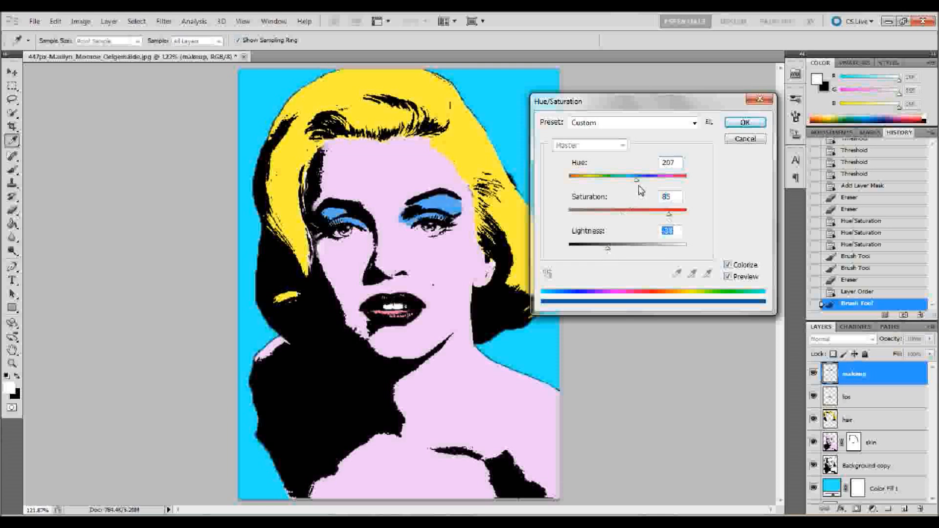
left_click(744, 123)
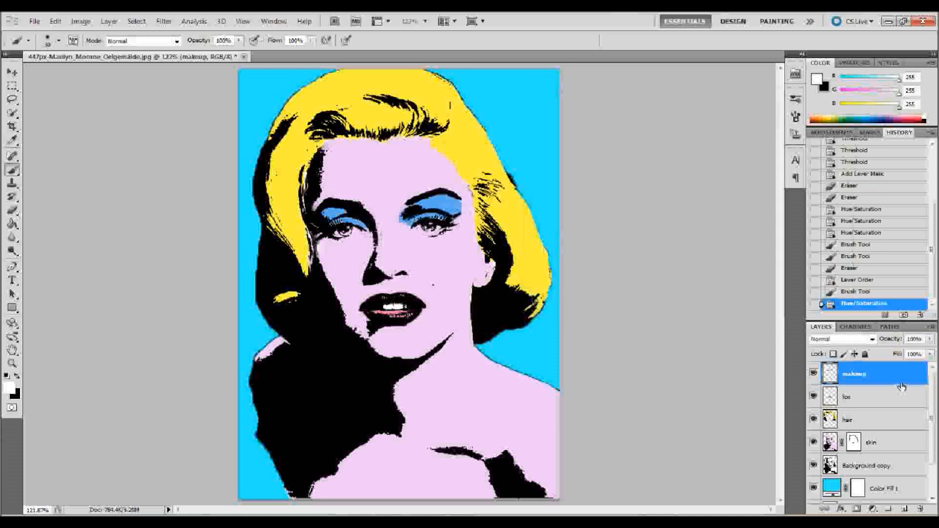
- Add a layer mask to the makeup layer and erase the blue spill between the nose bridge and the inner corner of the eye
left_click(857, 509)
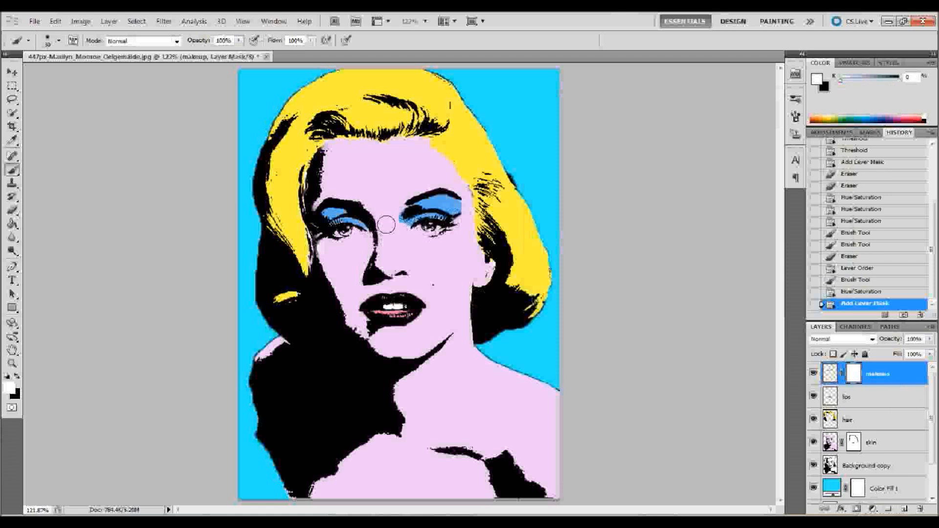
left_click(13, 211)
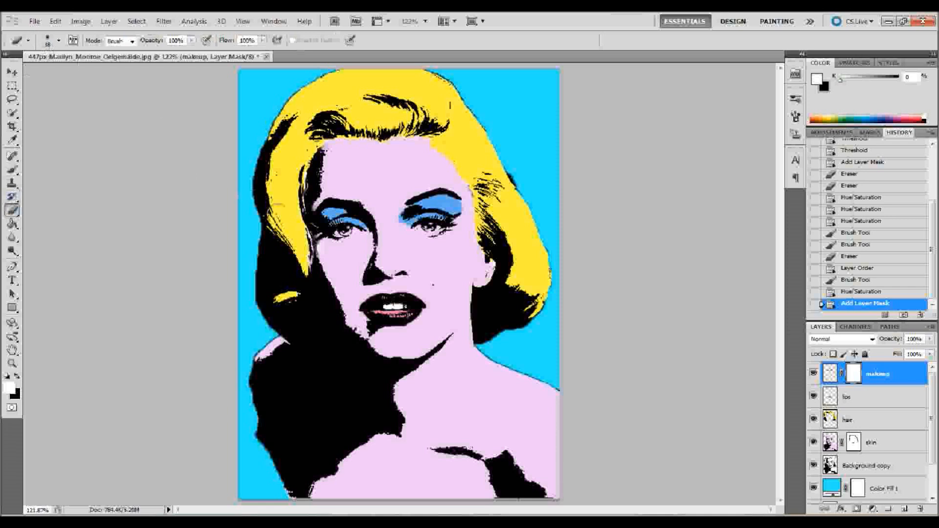
left_click_drag(392, 211, 391, 205)
left_click(393, 207)
left_click(397, 212)
left_click(394, 218)
left_click(394, 222)
left_click(396, 224)
left_click(400, 225)
left_click(404, 227)
left_click(407, 231)
left_click(406, 229)
left_click(408, 230)
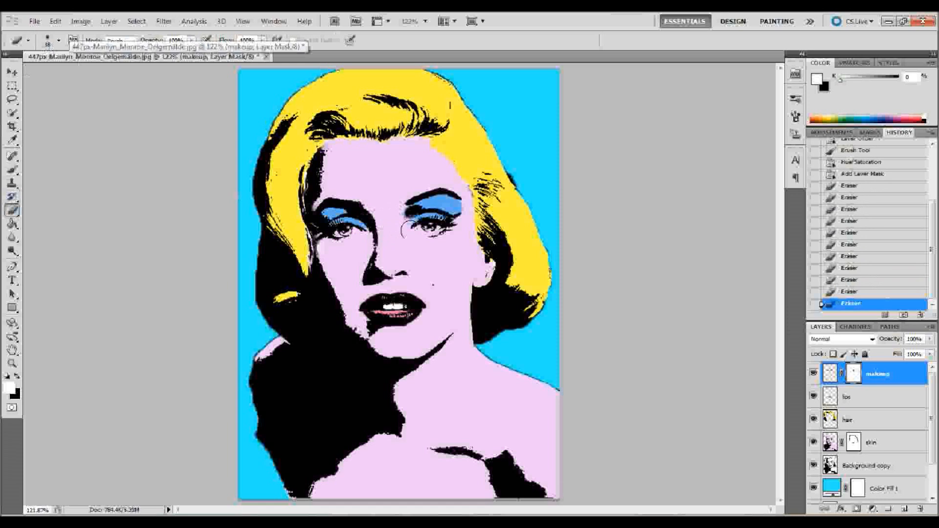
left_click(412, 230)
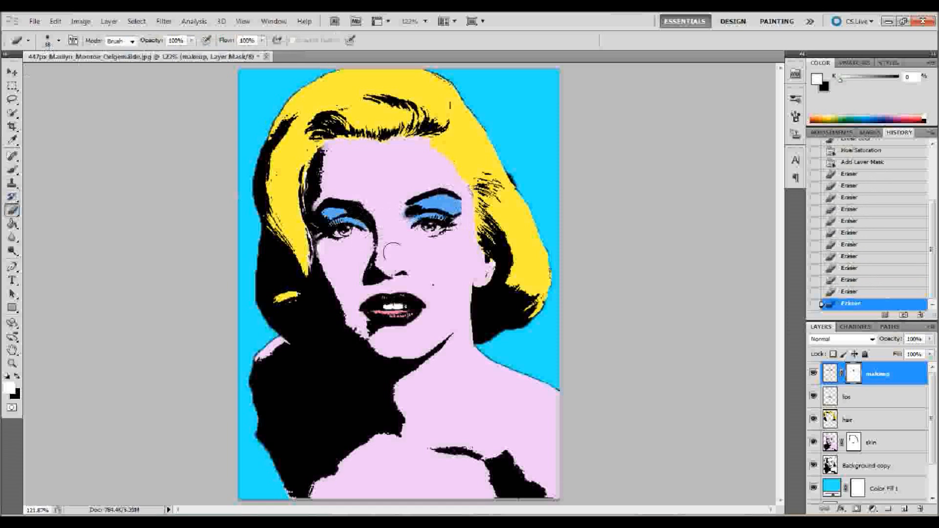
left_click(396, 206)
left_click(397, 196)
left_click(406, 226)
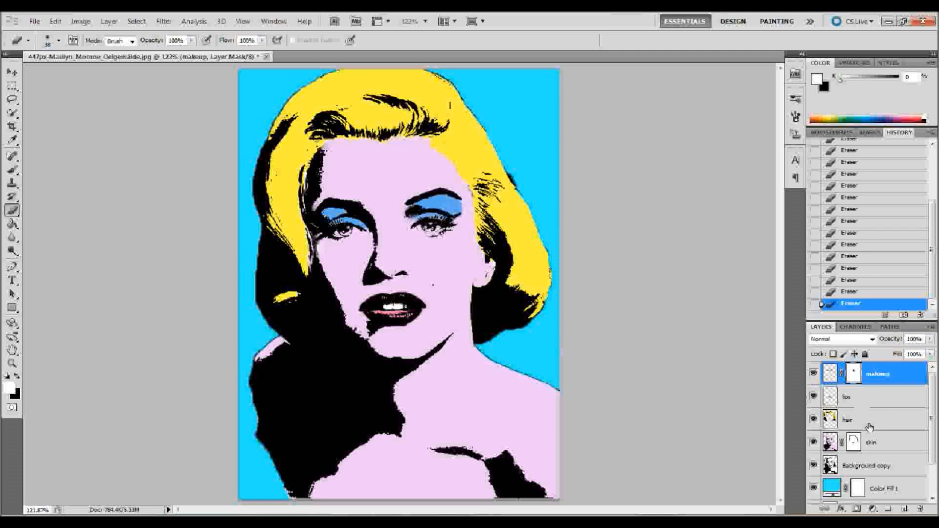
- Erase the skin layer's mask over the eyeballs with a small hard eraser at 91% hardness so the eyes turn white
left_click(853, 442)
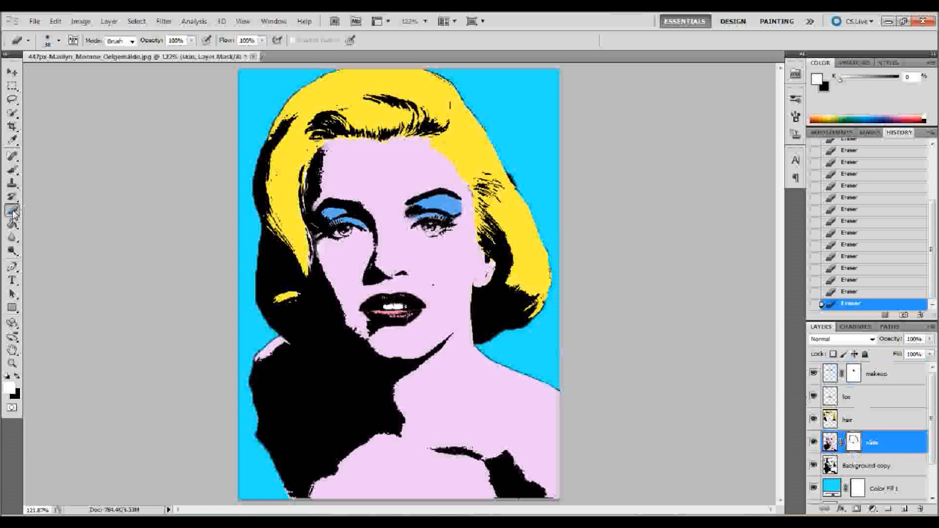
left_click(51, 45)
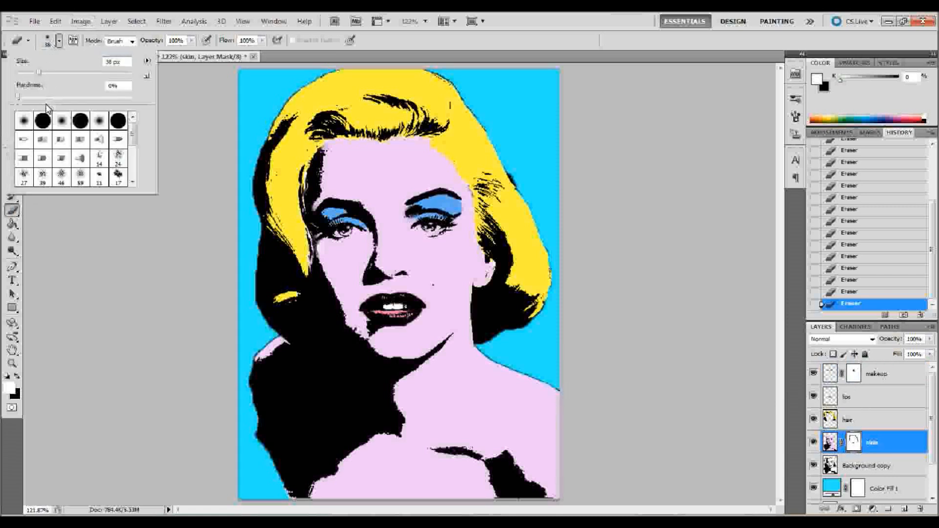
left_click_drag(39, 97, 117, 100)
left_click_drag(40, 72, 26, 72)
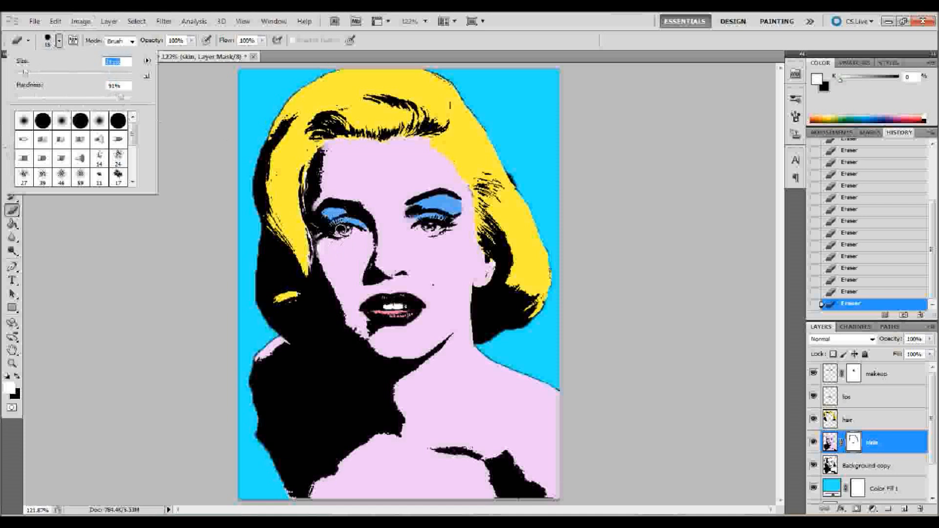
left_click_drag(342, 230, 349, 231)
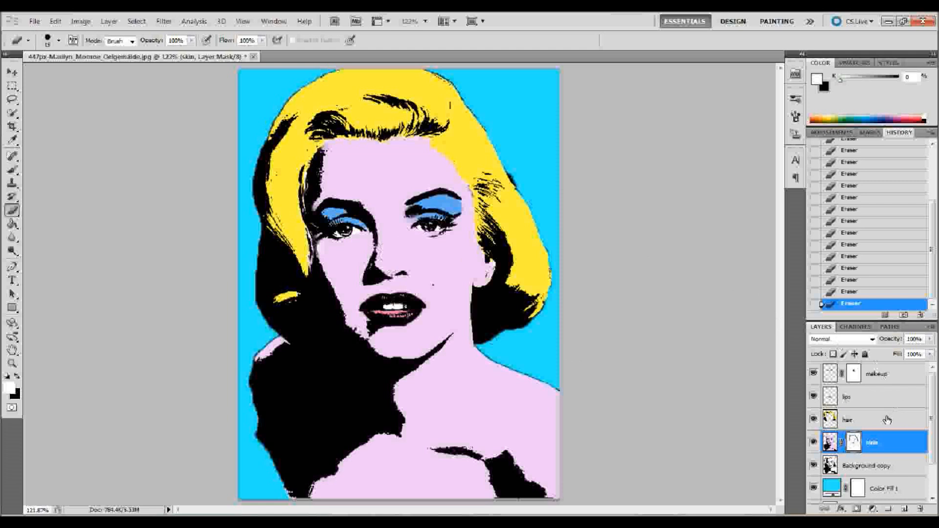
- Colorize the lips layer red with Hue/Saturation at hue 360, saturation 100 and lightness -32
left_click(893, 403)
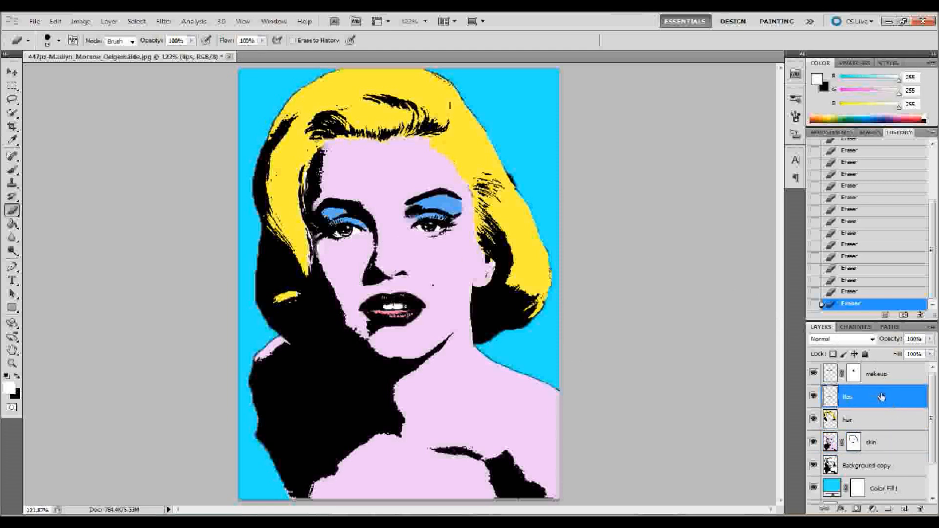
left_click(80, 21)
mouse_move(146, 51)
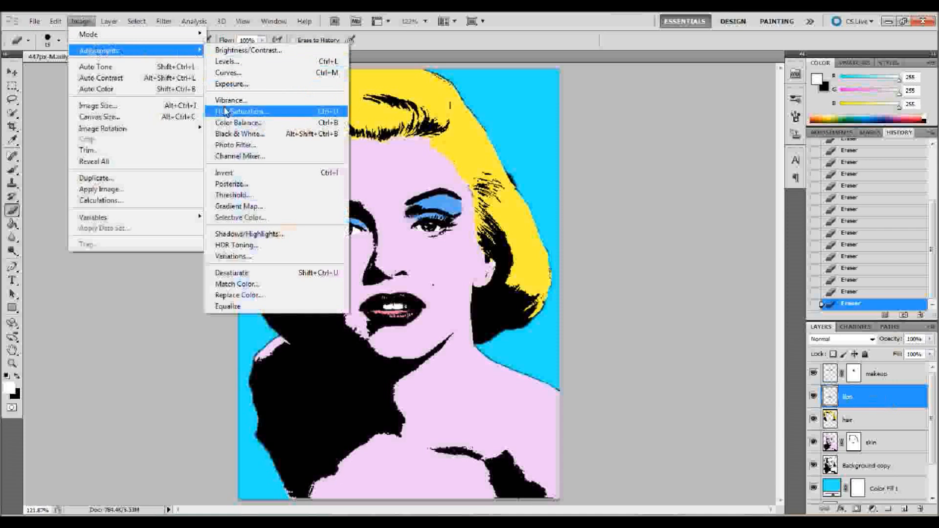
left_click(228, 111)
left_click(728, 265)
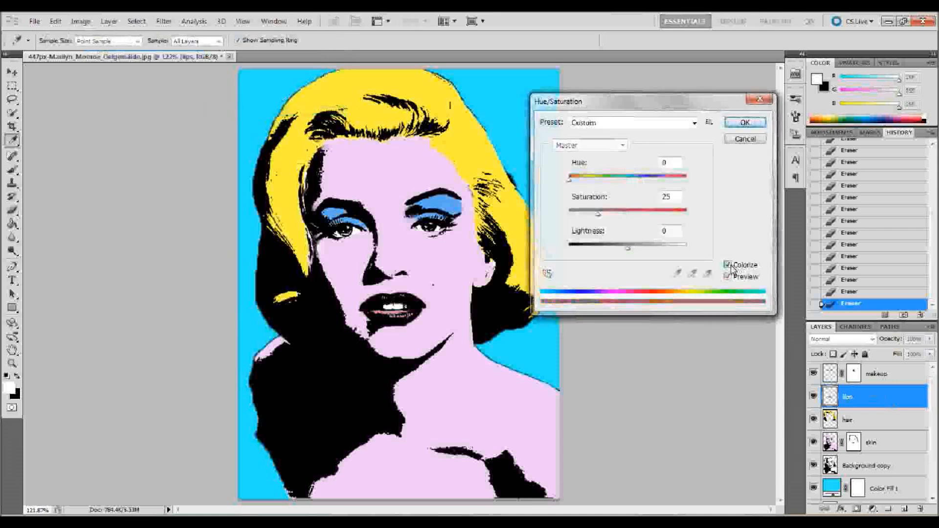
left_click(571, 179)
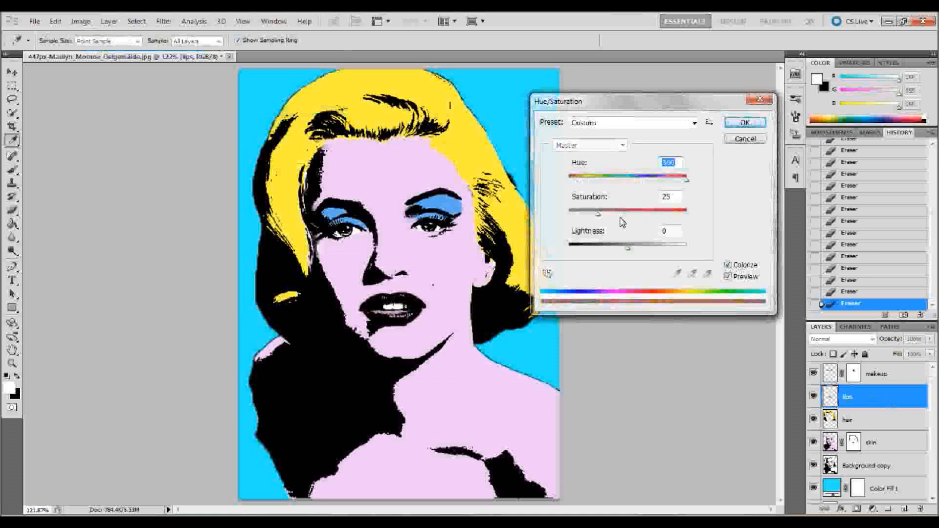
left_click_drag(625, 248, 609, 247)
left_click_drag(597, 214, 744, 227)
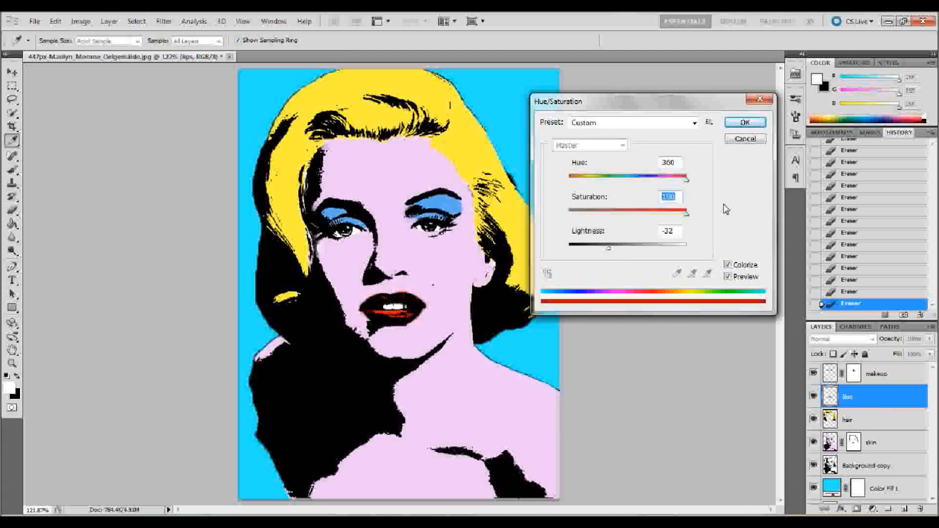
left_click(745, 123)
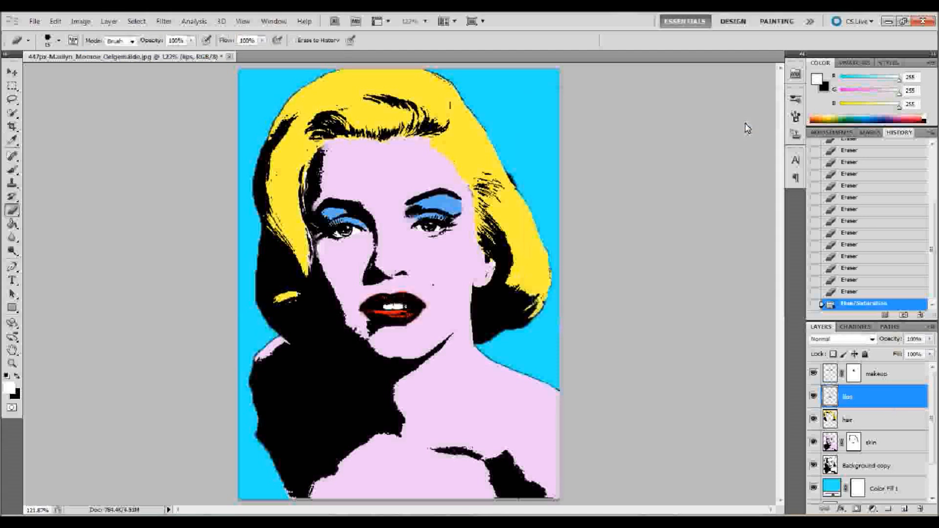